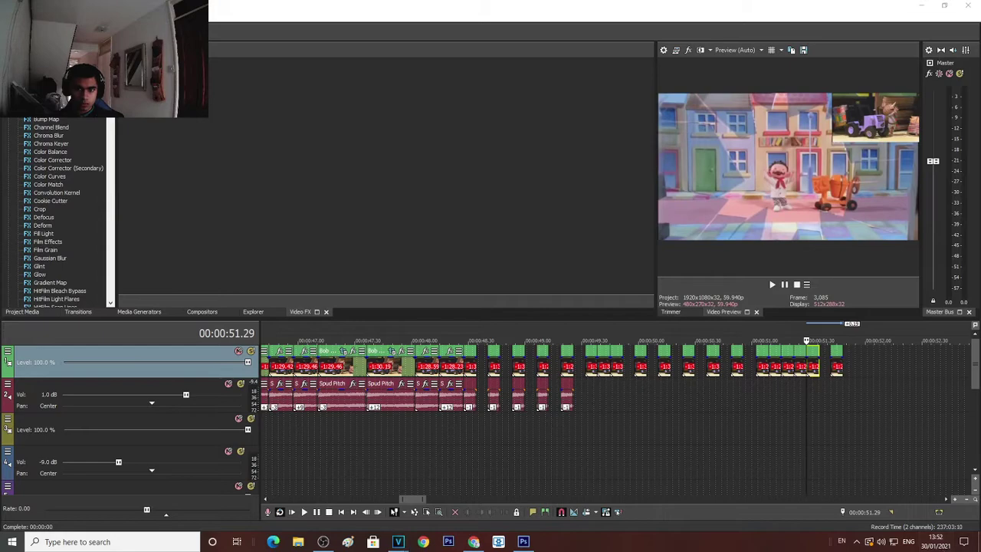
Copy the Spud Pitch audio clip at 00:00:48.27 and paste it beneath the first of the three adjacent video clips ending at 00:00:49.52
{"action": "left_click", "coordinate": [463, 399]}
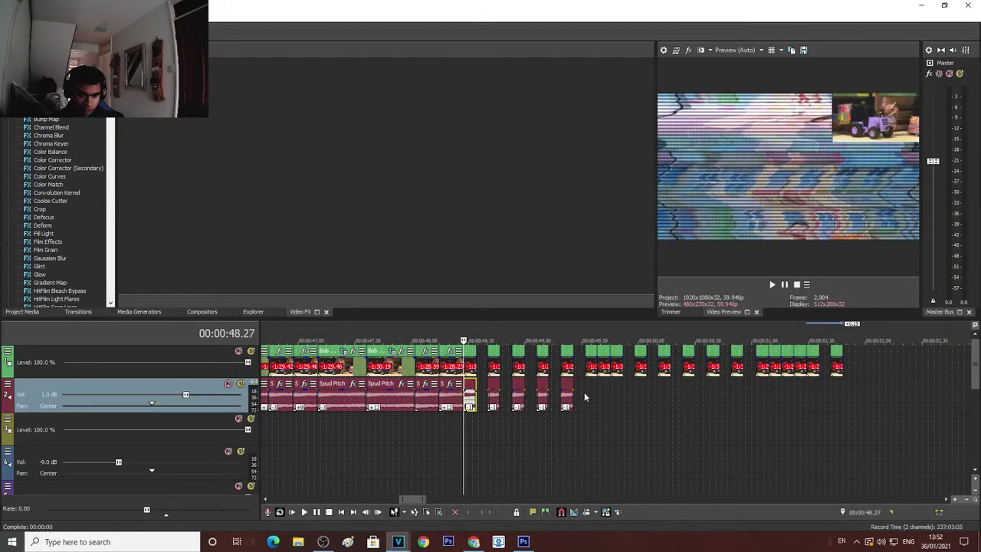
{"action": "left_click", "coordinate": [584, 392]}
{"action": "key", "text": "ctrl+v"}
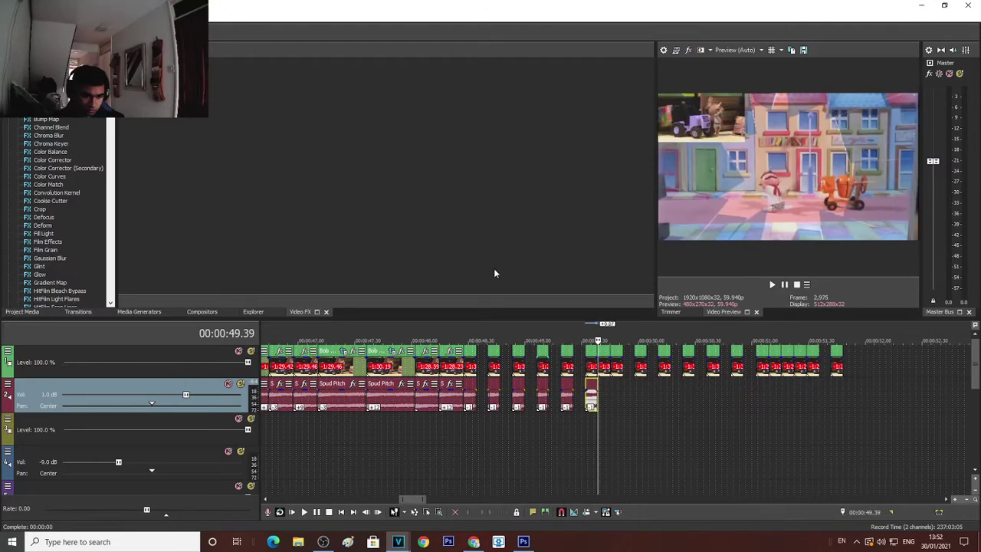
{"action": "key", "text": "Up"}
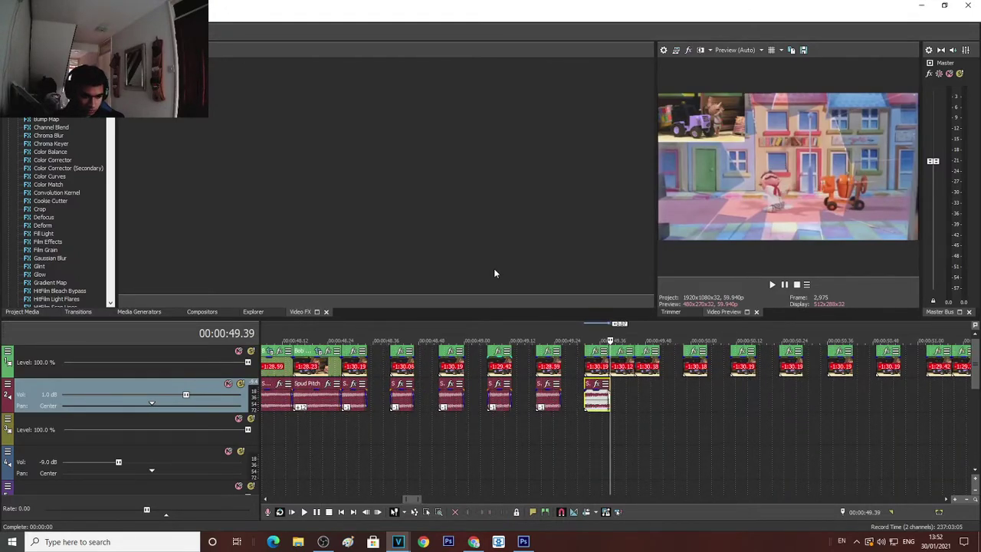
Paste seven more copies of the audio clip beneath the following video clips, one under each, up to 00:00:50.56
{"action": "key", "text": "ctrl+v"}
{"action": "key", "text": "ctrl+v"}
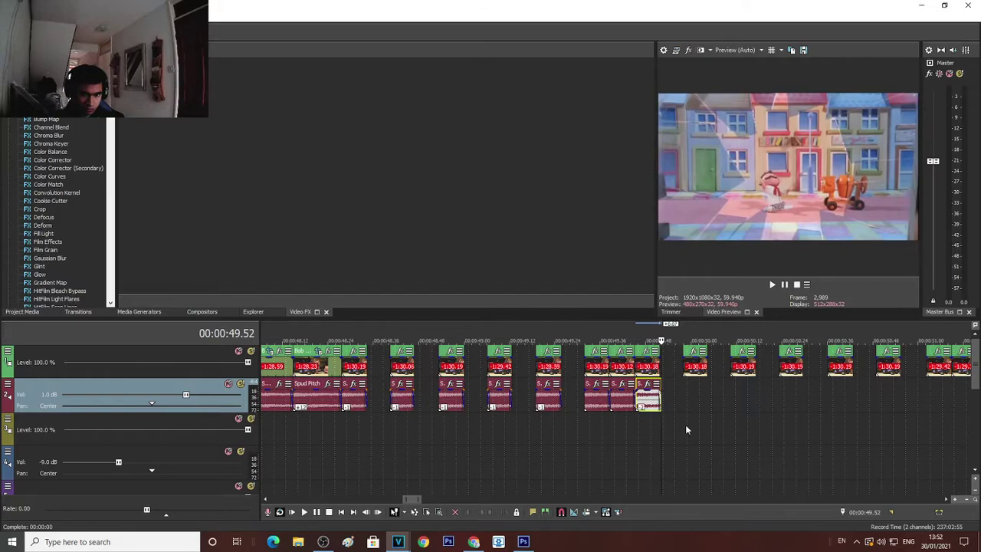
{"action": "left_click", "coordinate": [685, 391]}
{"action": "key", "text": "ctrl+v"}
{"action": "left_click", "coordinate": [731, 386]}
{"action": "key", "text": "ctrl+v"}
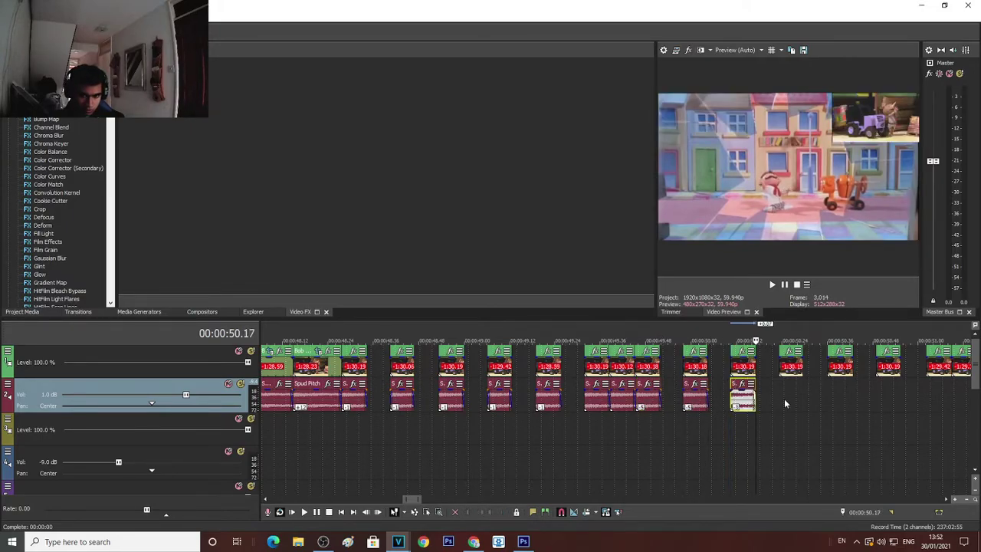
{"action": "left_click", "coordinate": [776, 395]}
{"action": "key", "text": "ctrl+v"}
{"action": "left_click", "coordinate": [829, 388]}
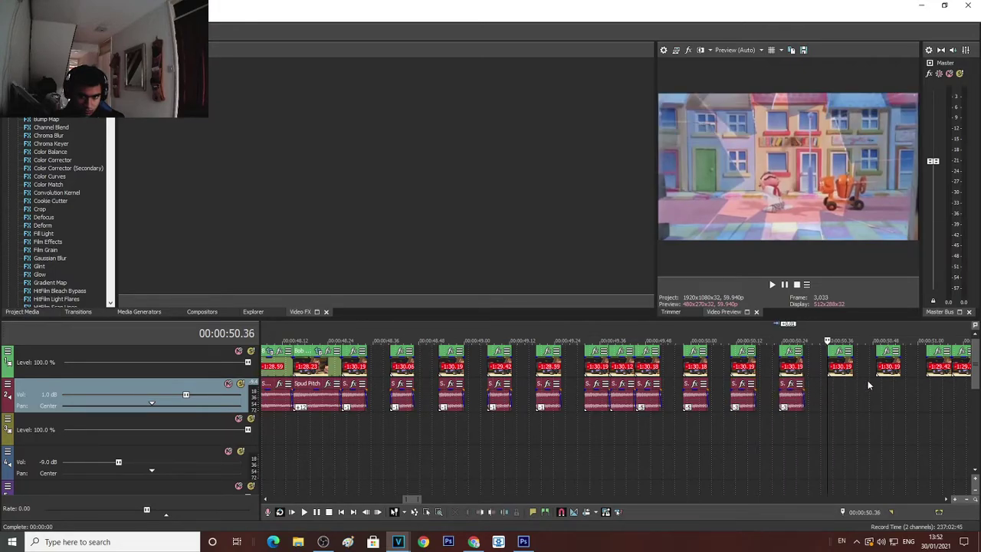
{"action": "key", "text": "ctrl+v"}
{"action": "left_click", "coordinate": [876, 385]}
{"action": "key", "text": "ctrl+v"}
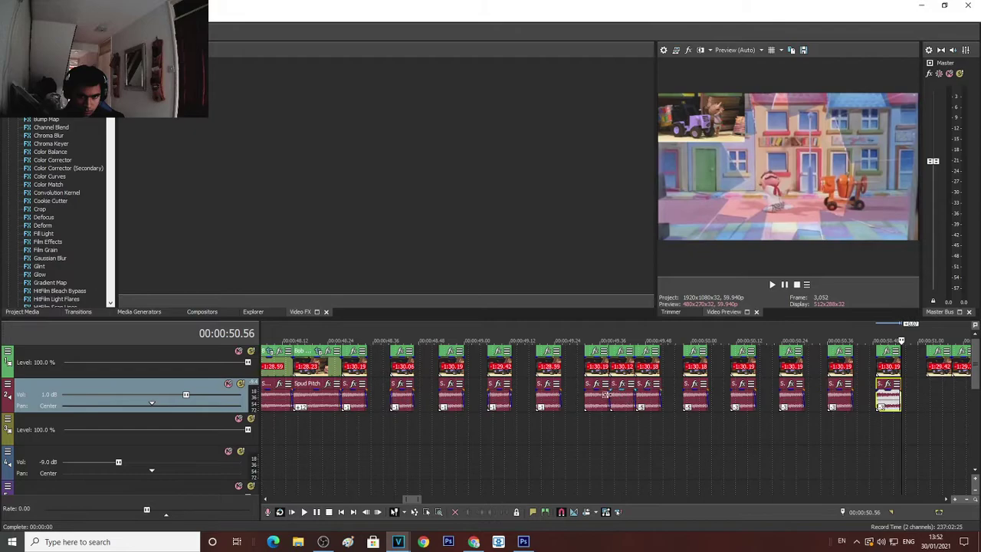
Copy the first two adjacent pasted audio clips to 00:00:51.02 and lower the second copy's pitch to -1
{"action": "left_click", "coordinate": [598, 401]}
{"action": "left_click", "coordinate": [624, 401], "text": "ctrl"}
{"action": "left_click", "coordinate": [924, 389]}
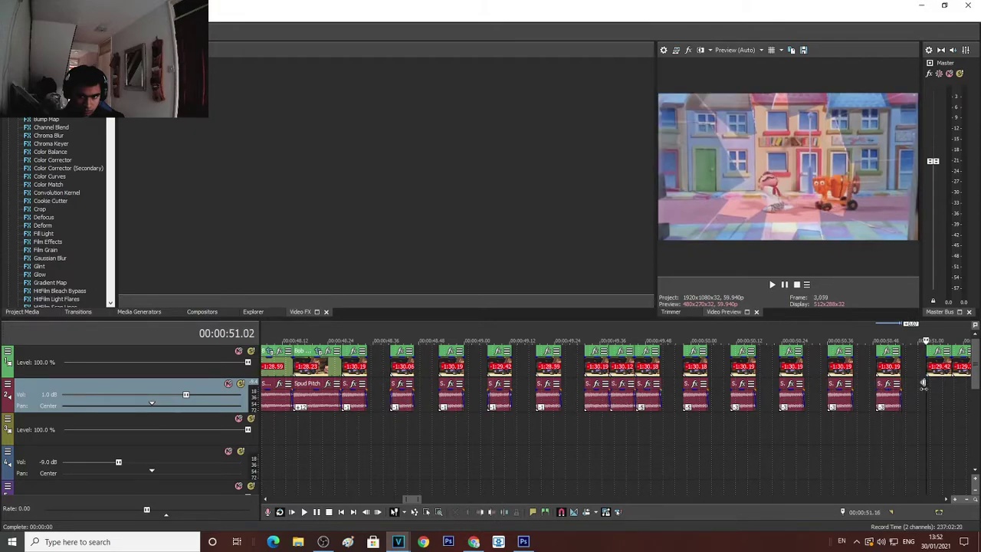
{"action": "key", "text": "ctrl+v"}
{"action": "left_click", "coordinate": [878, 403]}
{"action": "key", "text": "minus"}
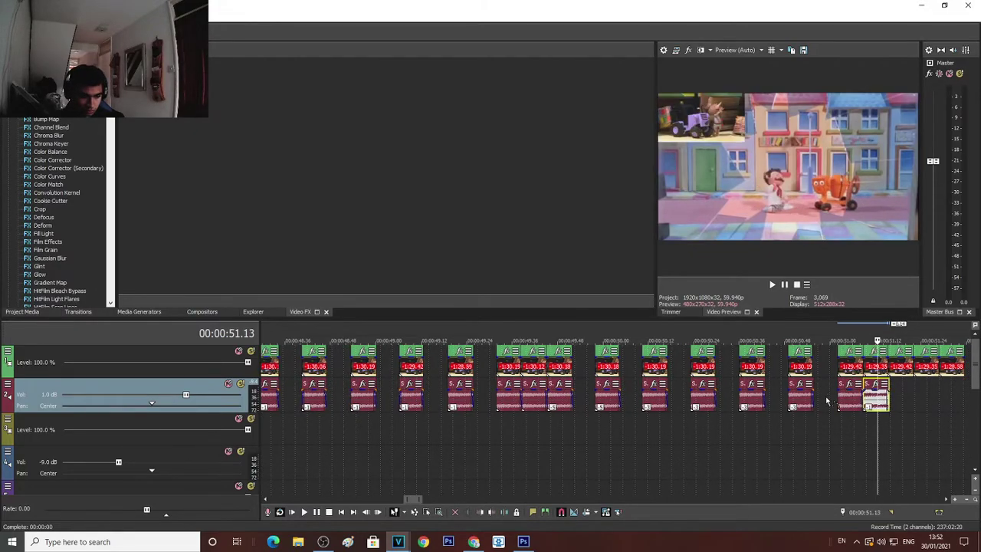
Duplicate the pair of audio clips at 00:00:51.02 directly after itself, beneath the next two video clips
{"action": "left_click", "coordinate": [844, 395], "text": "ctrl"}
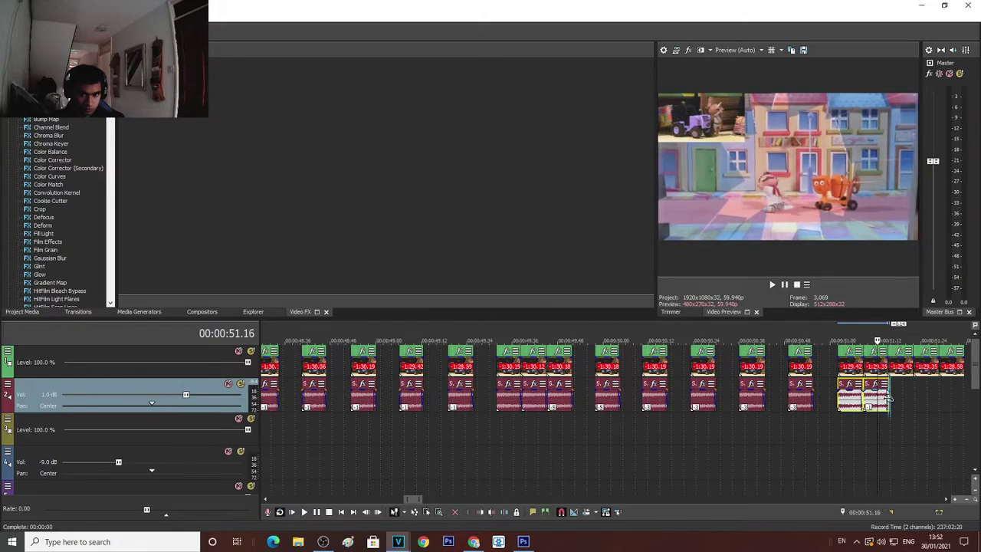
{"action": "left_click", "coordinate": [888, 396]}
{"action": "key", "text": "ctrl+v"}
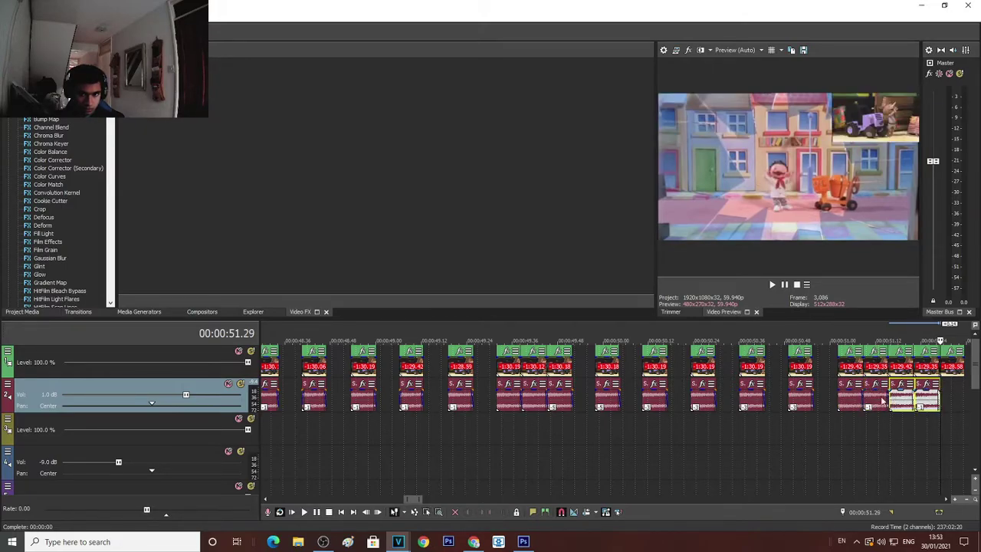
Copy the two separated audio clips on either side of 00:00:50.06 and paste them beneath the last two video clips from 00:00:51.29
{"action": "left_click", "coordinate": [568, 398]}
{"action": "left_click", "coordinate": [608, 396], "text": "ctrl"}
{"action": "left_click", "coordinate": [627, 401]}
{"action": "left_click", "coordinate": [611, 399], "text": "ctrl"}
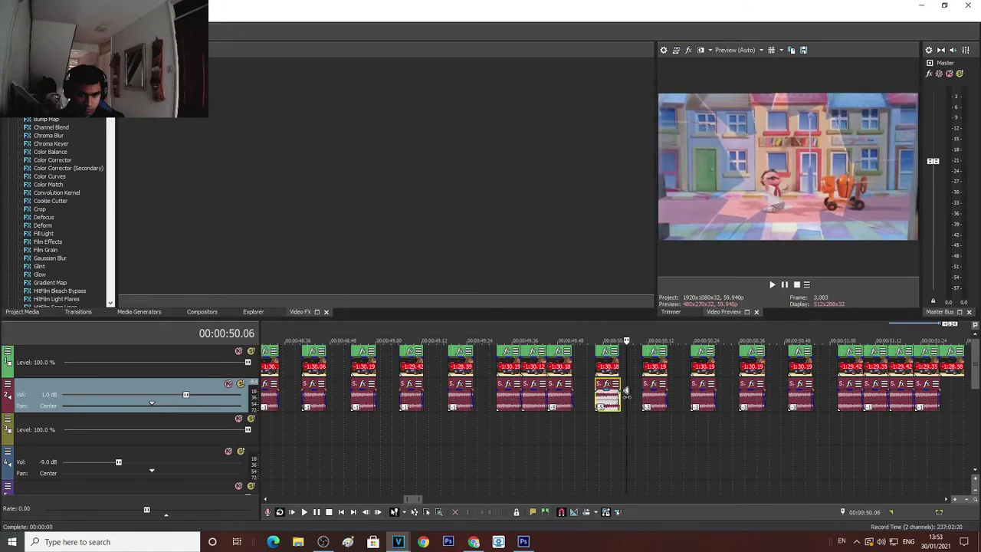
{"action": "left_click", "coordinate": [661, 395], "text": "ctrl"}
{"action": "left_click", "coordinate": [942, 396]}
{"action": "key", "text": "ctrl+v"}
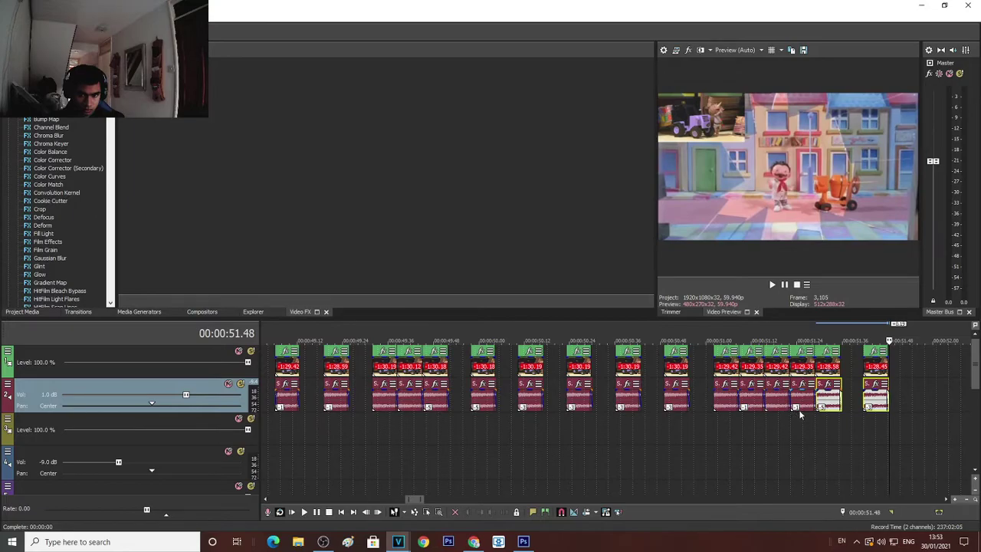
Examine how the edges of the pasted audio clips line up with the video clips above them
{"action": "scroll", "coordinate": [799, 409], "scroll_direction": "up", "scroll_amount": 4}
{"action": "left_click", "coordinate": [404, 398]}
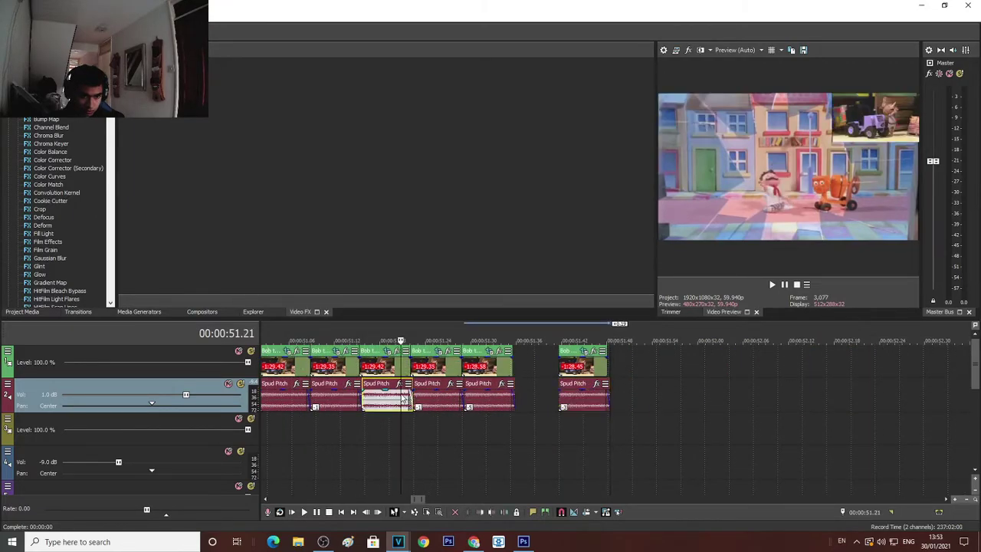
{"action": "scroll", "coordinate": [608, 399], "scroll_direction": "down", "scroll_amount": 6}
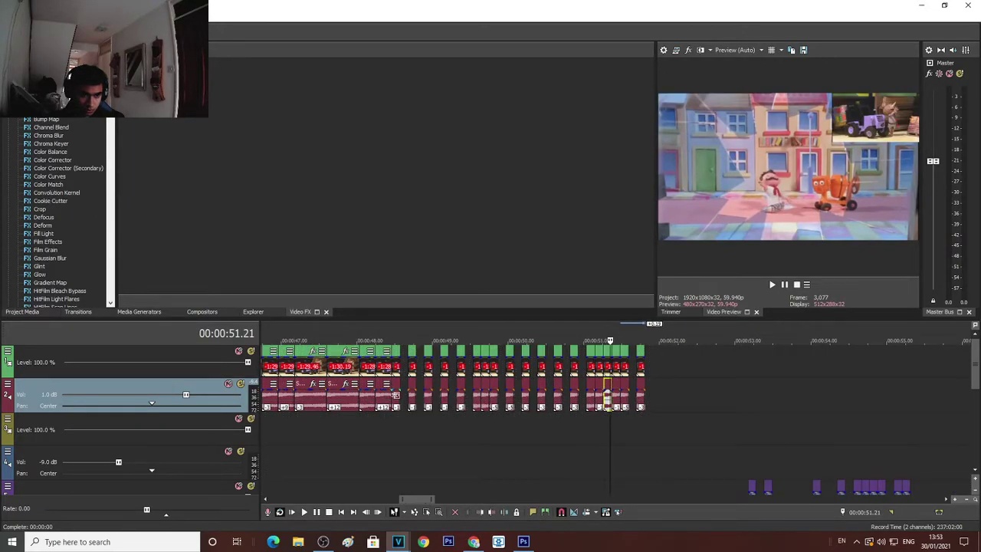
{"action": "left_click", "coordinate": [396, 395]}
{"action": "scroll", "coordinate": [397, 398], "scroll_direction": "up", "scroll_amount": 6}
{"action": "left_click", "coordinate": [809, 396]}
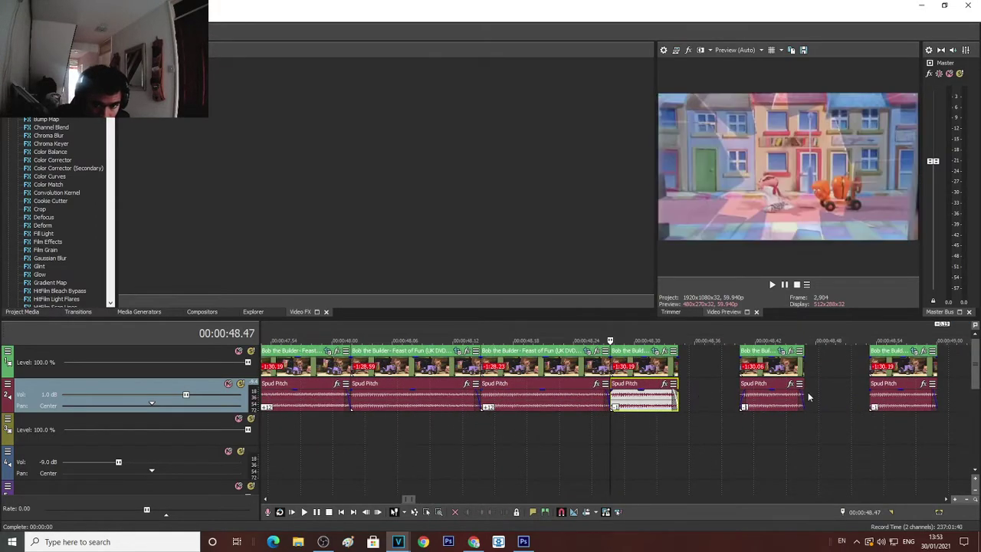
{"action": "scroll", "coordinate": [809, 397], "scroll_direction": "down", "scroll_amount": 2}
{"action": "left_click", "coordinate": [828, 403]}
{"action": "scroll", "coordinate": [828, 402], "scroll_direction": "up", "scroll_amount": 2}
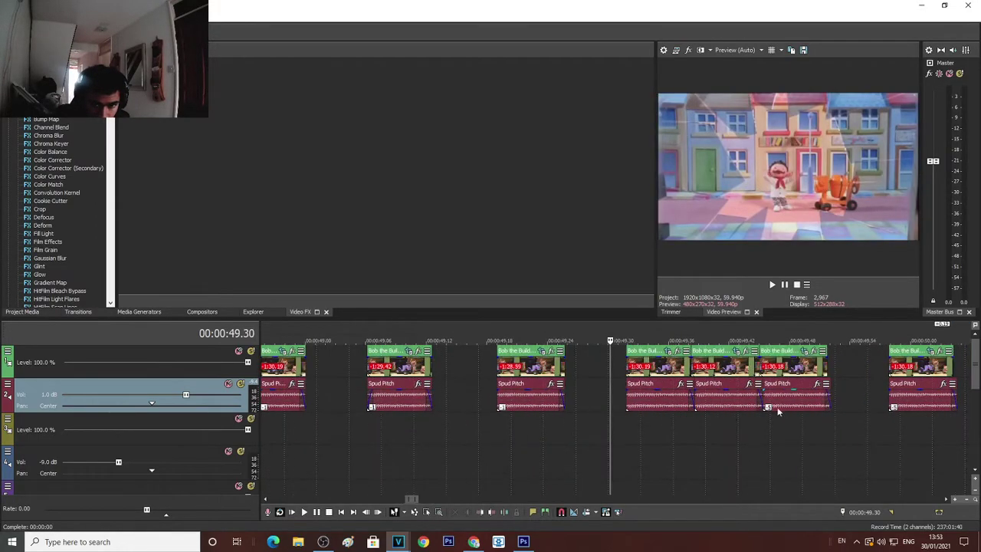
{"action": "left_click", "coordinate": [693, 397]}
{"action": "left_click", "coordinate": [688, 377]}
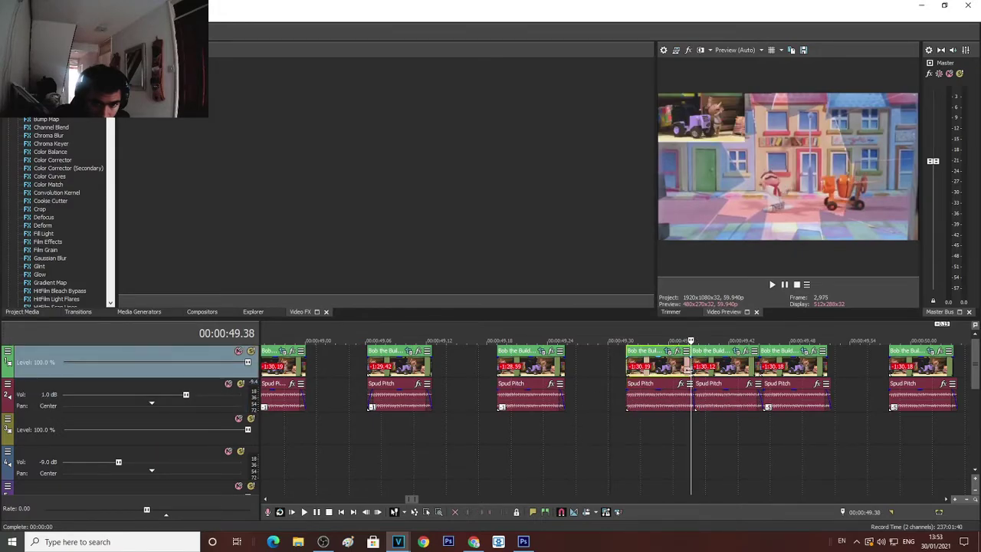
{"action": "scroll", "coordinate": [652, 378], "scroll_direction": "down", "scroll_amount": 4}
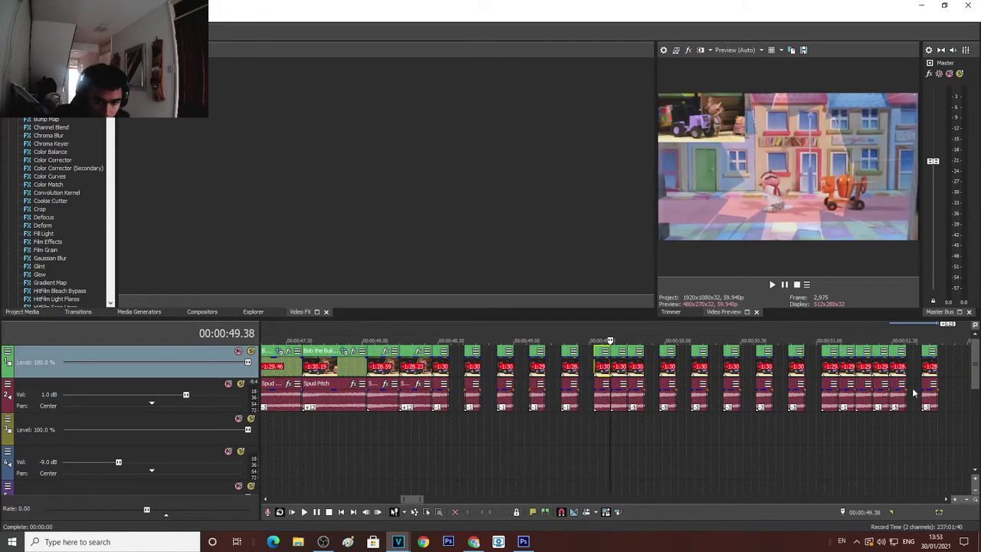
Inspect the overlap between the first two pasted audio clips against the video cut at 00:00:49.38
{"action": "left_click_drag", "start_coordinate": [946, 393], "coordinate": [584, 408]}
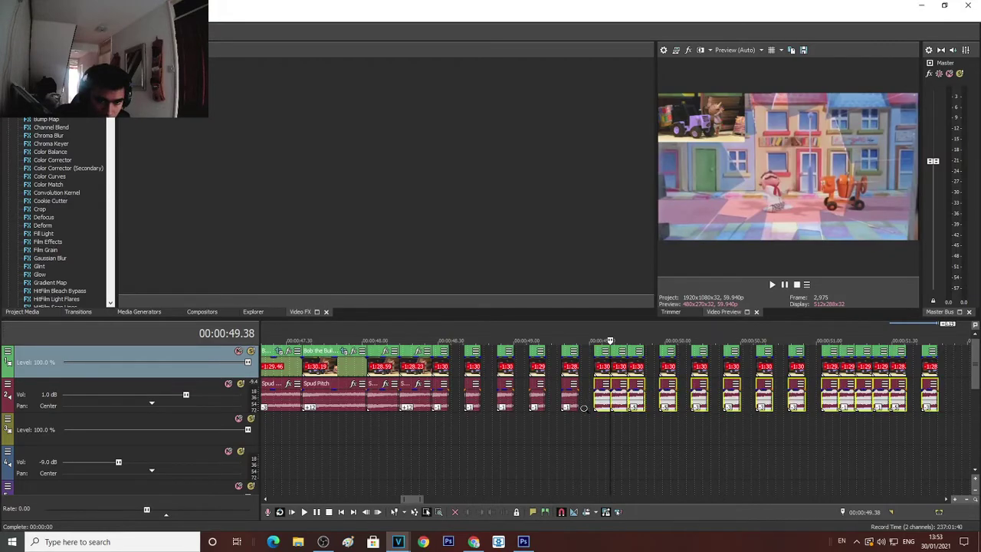
{"action": "scroll", "coordinate": [584, 412], "scroll_direction": "up", "scroll_amount": 6}
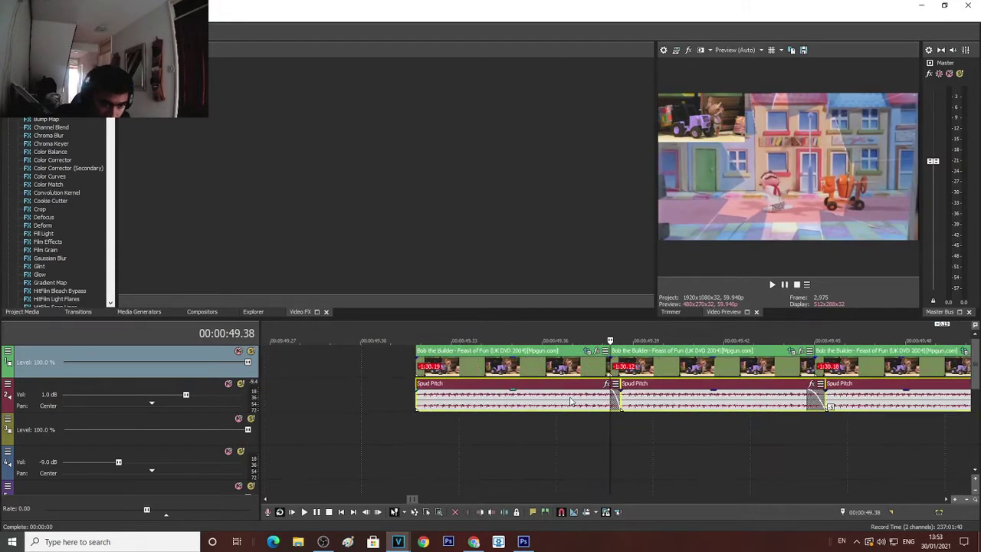
{"action": "scroll", "coordinate": [559, 401], "scroll_direction": "up", "scroll_amount": 1}
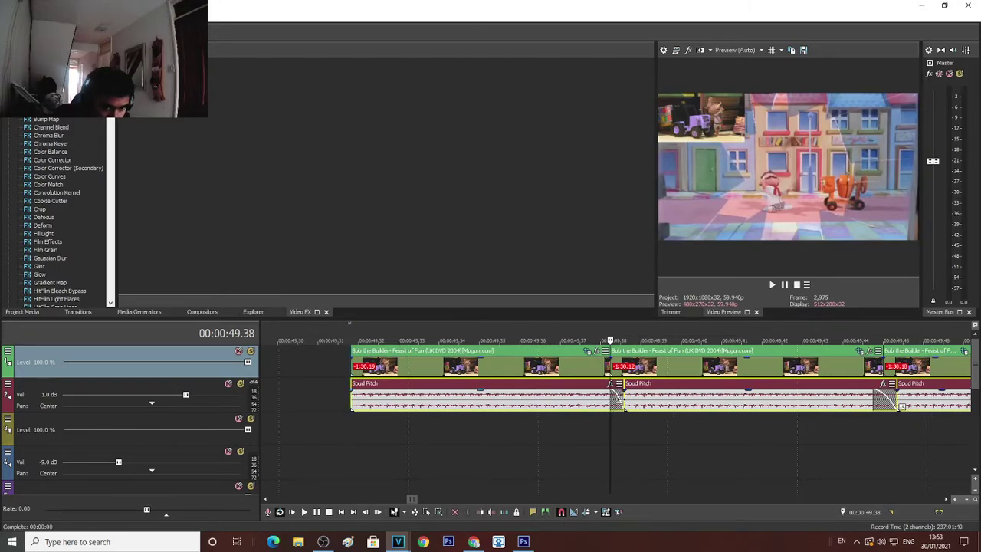
{"action": "left_click", "coordinate": [621, 398]}
{"action": "left_click", "coordinate": [608, 372]}
{"action": "scroll", "coordinate": [608, 372], "scroll_direction": "down", "scroll_amount": 1}
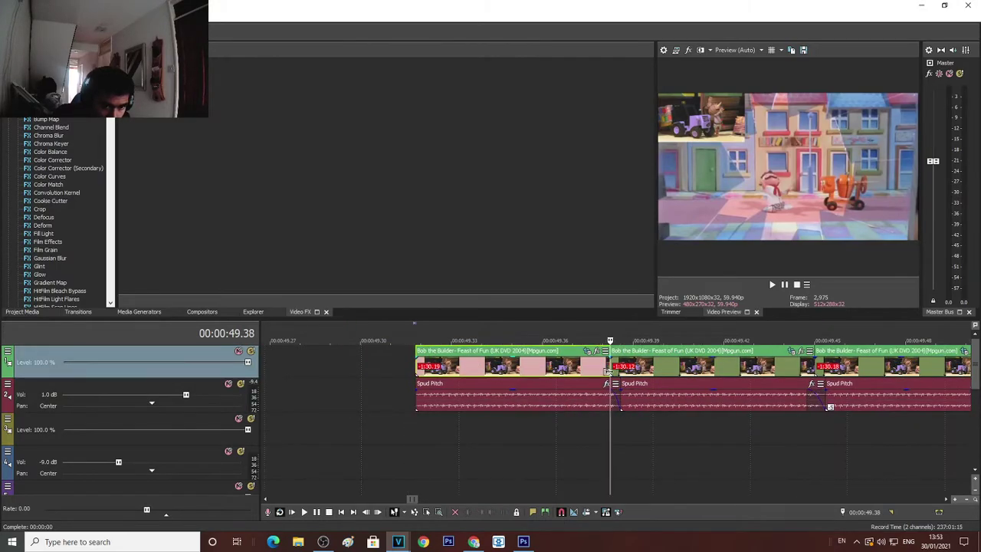
{"action": "scroll", "coordinate": [605, 373], "scroll_direction": "down", "scroll_amount": 3}
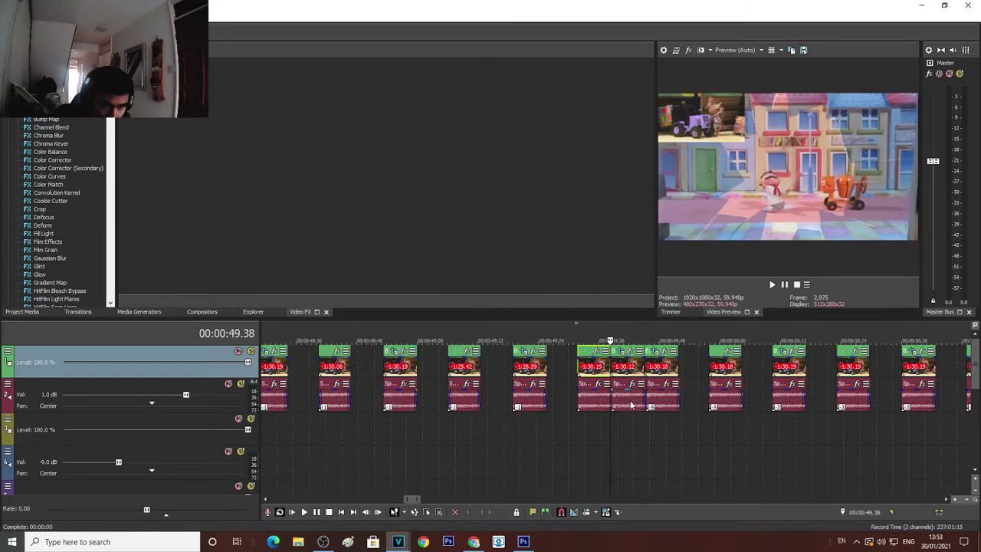
Delete all pasted audio clips that follow the one beneath the first of the three adjacent video clips
{"action": "scroll", "coordinate": [627, 405], "scroll_direction": "down", "scroll_amount": 2}
{"action": "left_click_drag", "start_coordinate": [870, 383], "coordinate": [619, 417]}
{"action": "scroll", "coordinate": [620, 416], "scroll_direction": "up", "scroll_amount": 3}
{"action": "scroll", "coordinate": [620, 417], "scroll_direction": "up", "scroll_amount": 3}
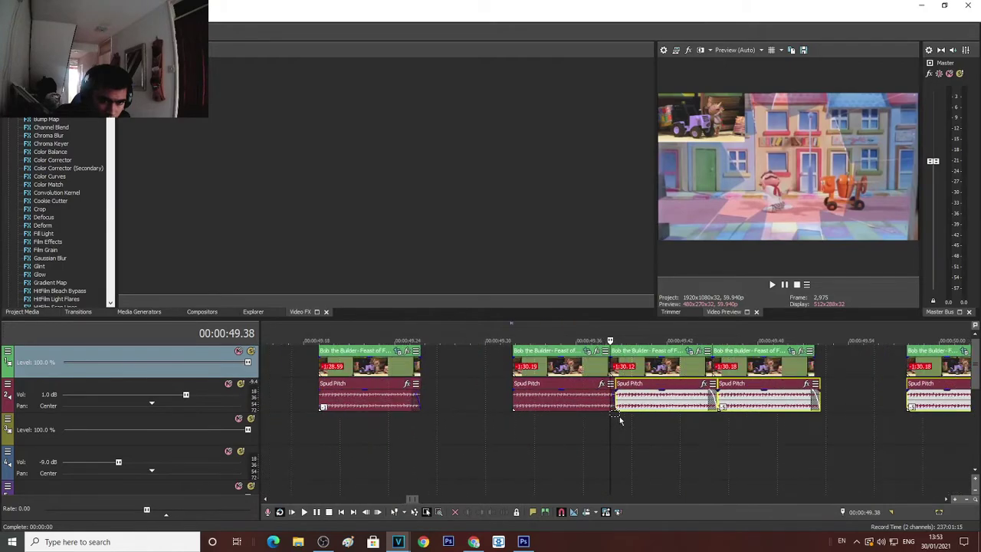
{"action": "key", "text": "Delete"}
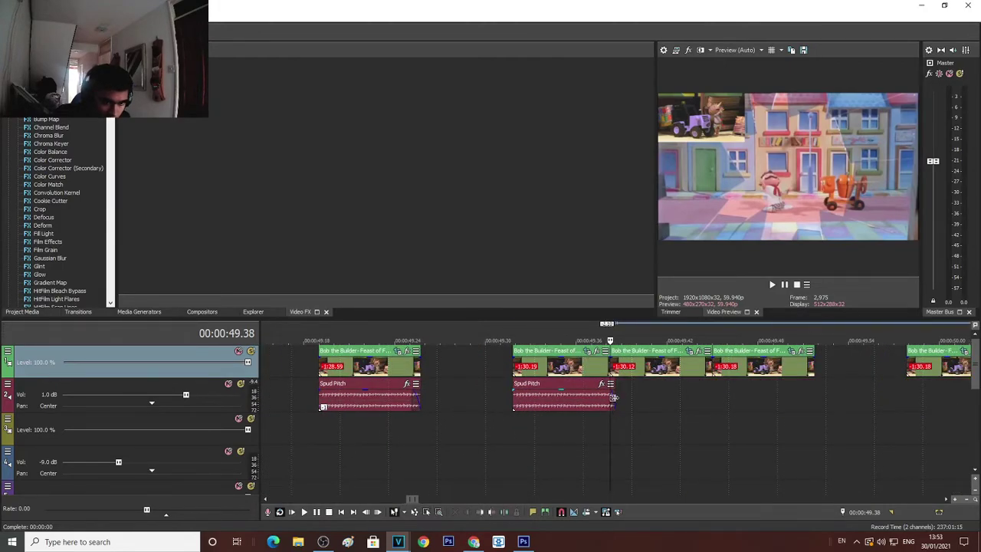
Trim the end of the last remaining audio clip to the video cut at 00:00:49.38
{"action": "left_click", "coordinate": [614, 398]}
{"action": "left_click", "coordinate": [543, 398]}
{"action": "scroll", "coordinate": [544, 404], "scroll_direction": "down", "scroll_amount": 4}
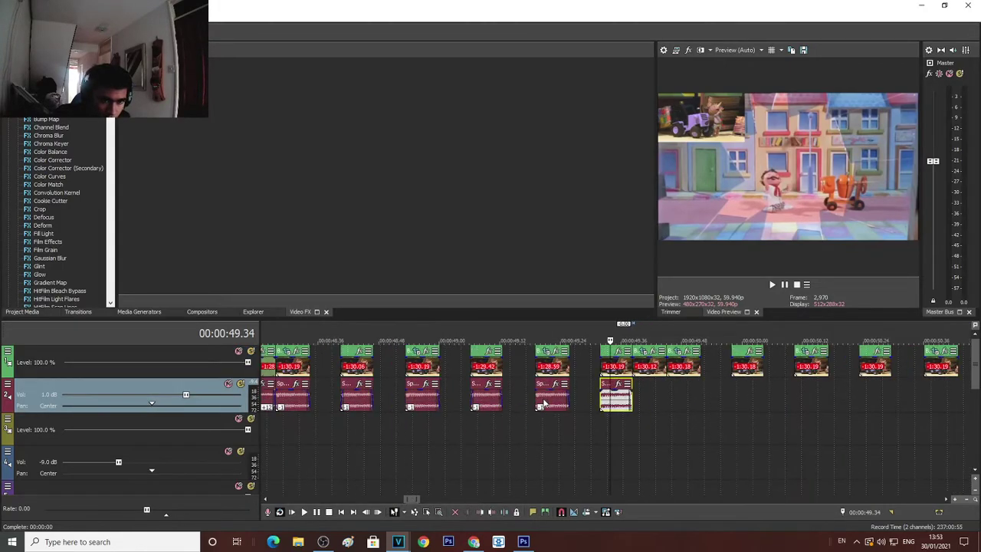
Copy the trimmed audio clip beneath the second adjacent video clip and place another copy beneath the standalone video clip near 00:00:50.00
{"action": "scroll", "coordinate": [545, 404], "scroll_direction": "down", "scroll_amount": 3}
{"action": "scroll", "coordinate": [493, 402], "scroll_direction": "down", "scroll_amount": 3}
{"action": "scroll", "coordinate": [492, 402], "scroll_direction": "up", "scroll_amount": 3}
{"action": "scroll", "coordinate": [492, 400], "scroll_direction": "up", "scroll_amount": 4}
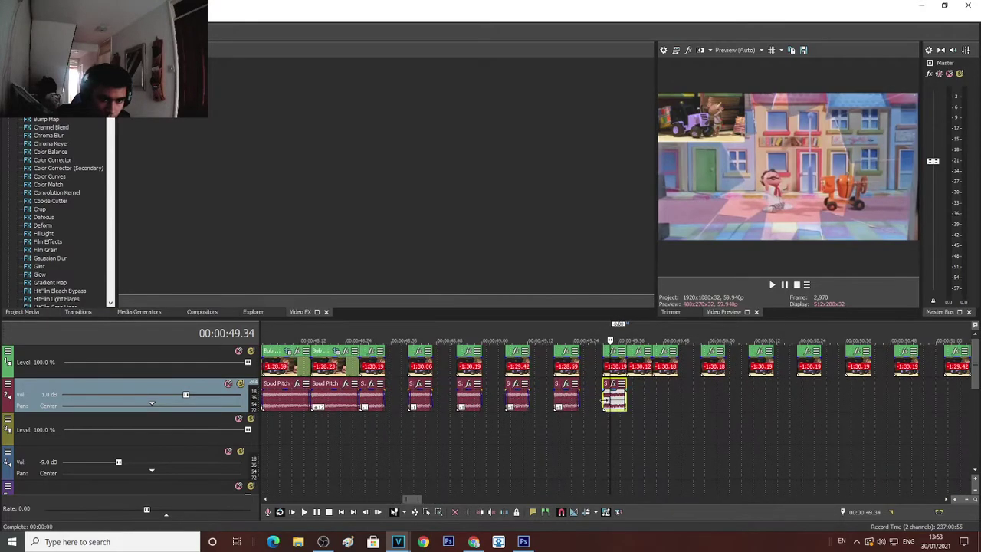
{"action": "left_click", "coordinate": [625, 401]}
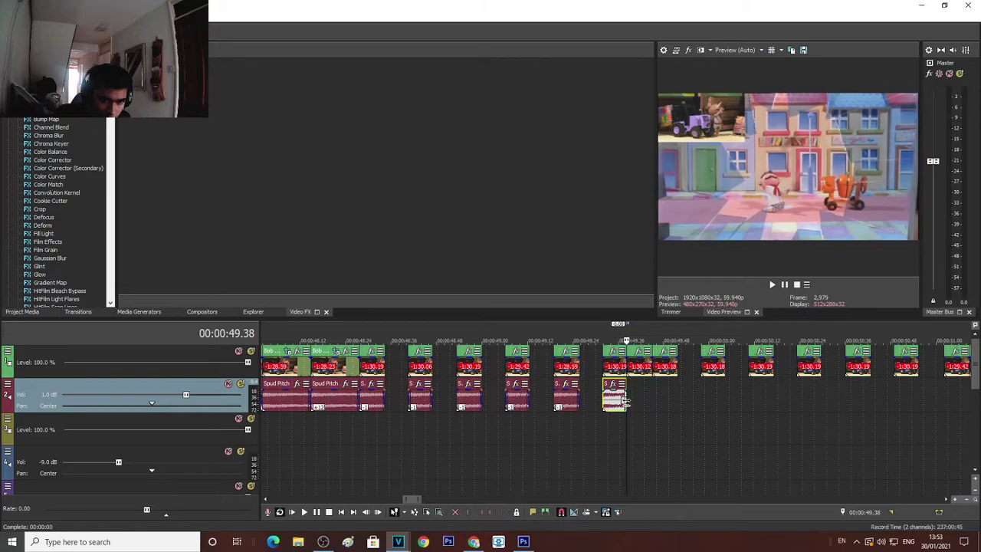
{"action": "key", "text": "ctrl+v"}
{"action": "scroll", "coordinate": [627, 401], "scroll_direction": "up", "scroll_amount": 1}
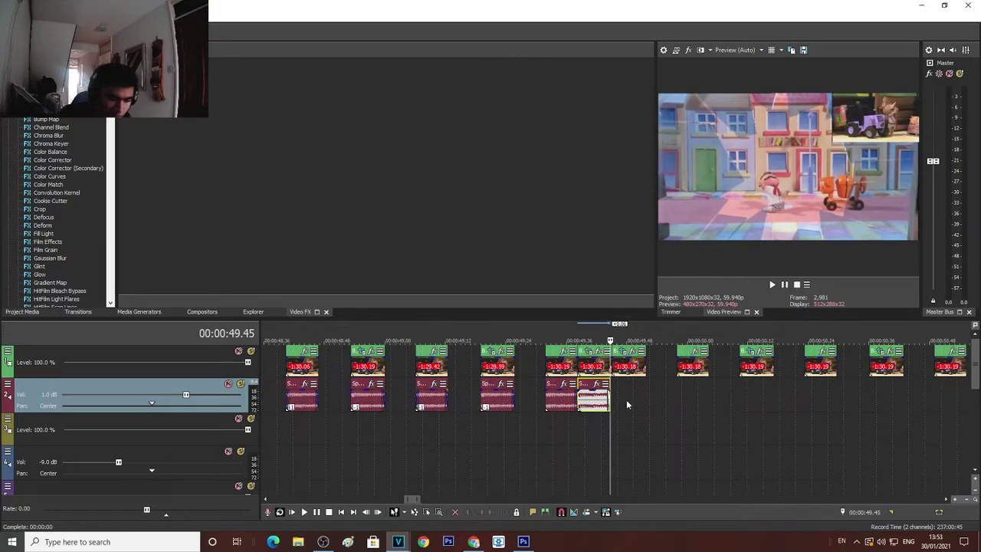
{"action": "key", "text": "ctrl+v"}
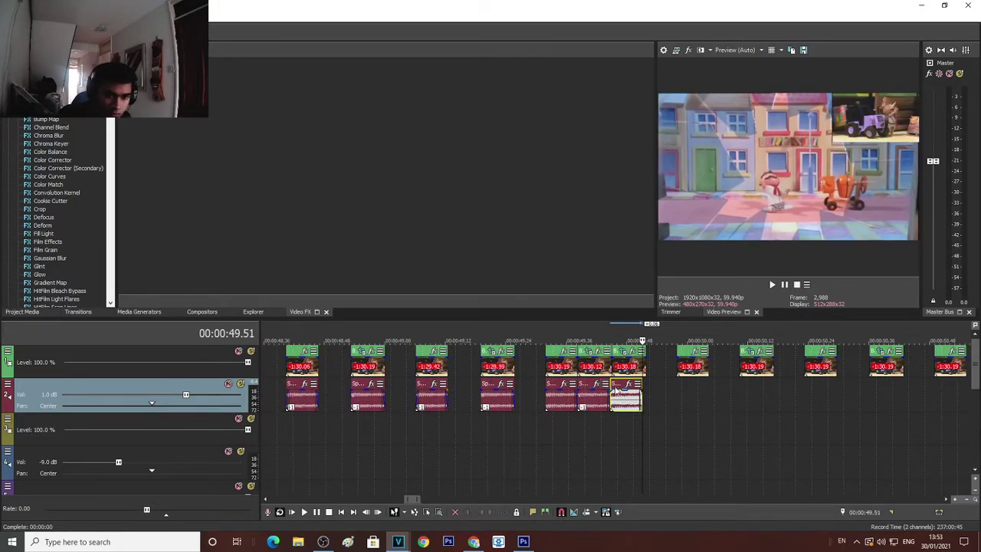
{"action": "left_click_drag", "start_coordinate": [628, 404], "coordinate": [697, 403]}
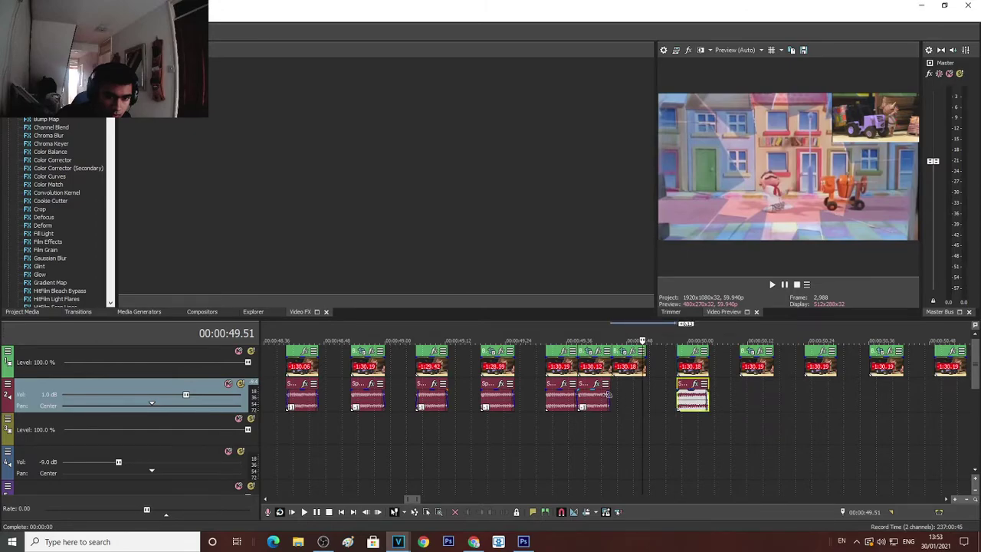
Line up the ends of the second adjacent audio clip and its video clip at 00:00:49.45
{"action": "mouse_move", "coordinate": [600, 398]}
{"action": "left_mouse_down"}
{"action": "mouse_move", "coordinate": [610, 396]}
{"action": "mouse_move", "coordinate": [576, 400]}
{"action": "mouse_move", "coordinate": [607, 398]}
{"action": "left_mouse_up"}
{"action": "left_click", "coordinate": [576, 367]}
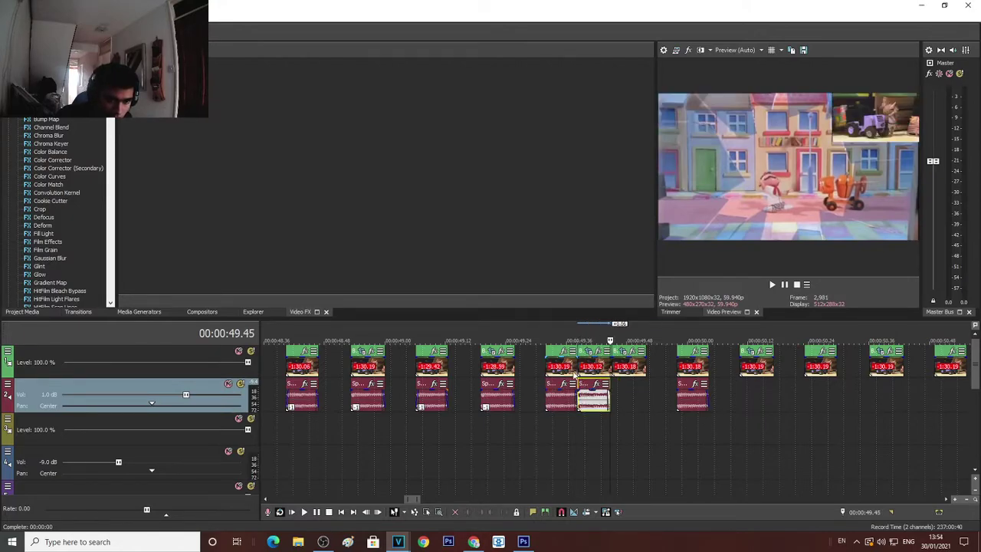
{"action": "left_click", "coordinate": [547, 369]}
{"action": "left_click", "coordinate": [576, 361]}
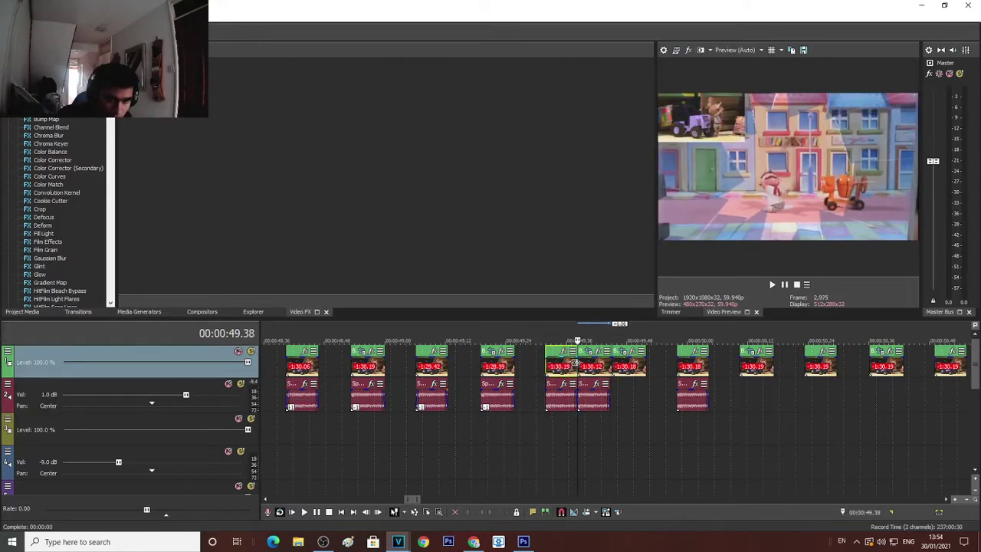
{"action": "left_click", "coordinate": [611, 387]}
{"action": "left_click", "coordinate": [612, 368]}
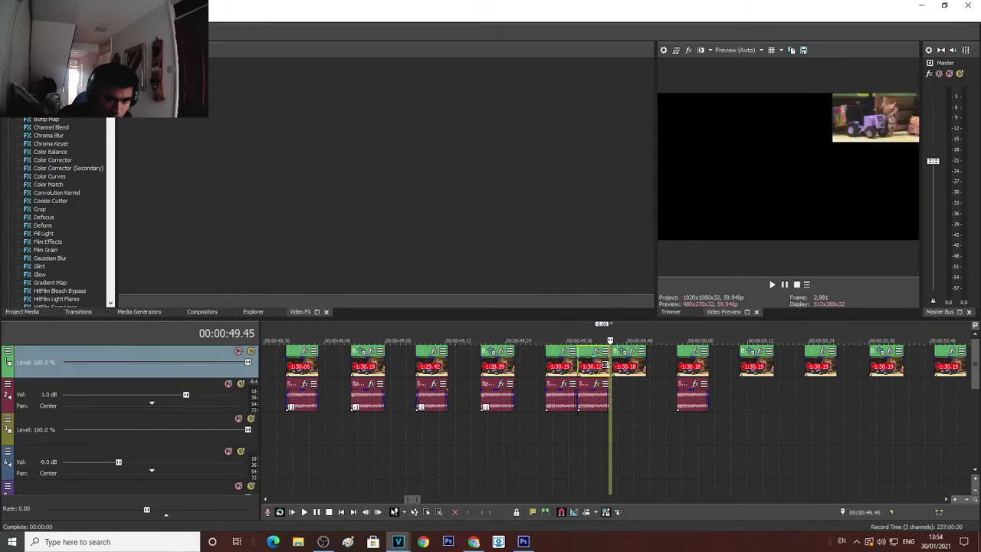
Delete the third adjacent video clip and return the playhead to the end of the second one at 00:00:49.45
{"action": "left_click", "coordinate": [622, 370]}
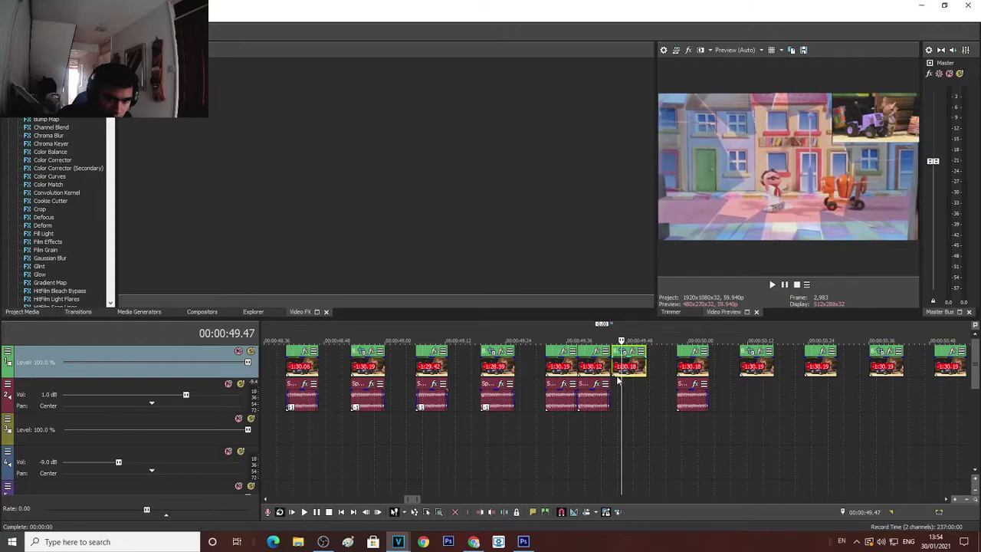
{"action": "key", "text": "Delete"}
{"action": "left_click", "coordinate": [610, 383]}
{"action": "left_click", "coordinate": [610, 373]}
{"action": "scroll", "coordinate": [620, 376], "scroll_direction": "down", "scroll_amount": 4}
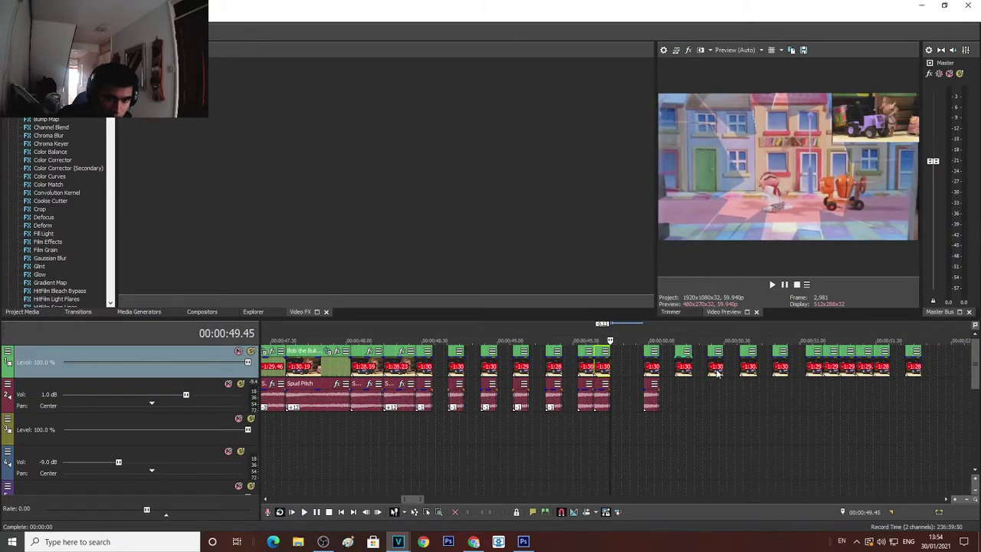
{"action": "scroll", "coordinate": [679, 377], "scroll_direction": "up", "scroll_amount": 5}
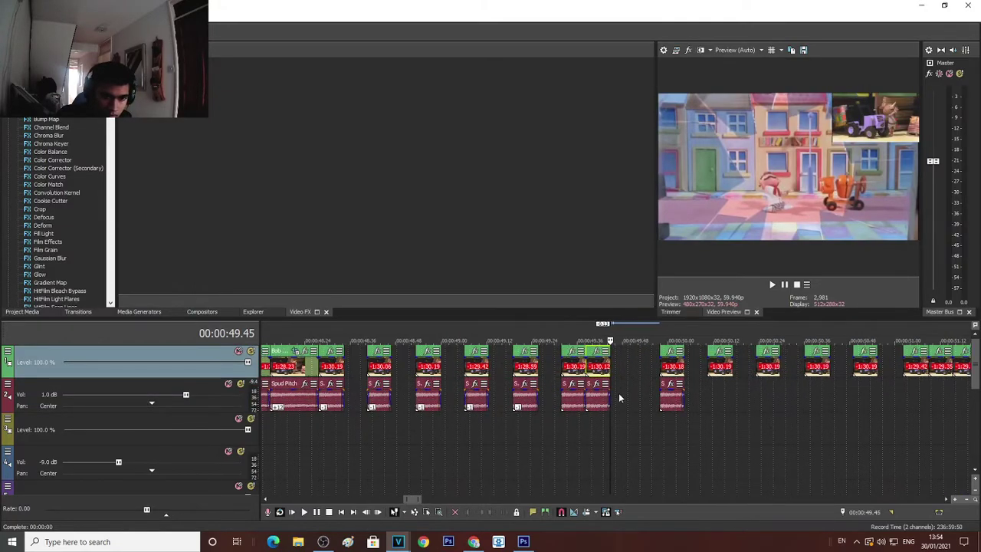
Place a lower-pitched copy of the second adjacent audio clip directly after it at 00:00:49.45
{"action": "left_click", "coordinate": [573, 406]}
{"action": "left_click", "coordinate": [591, 405]}
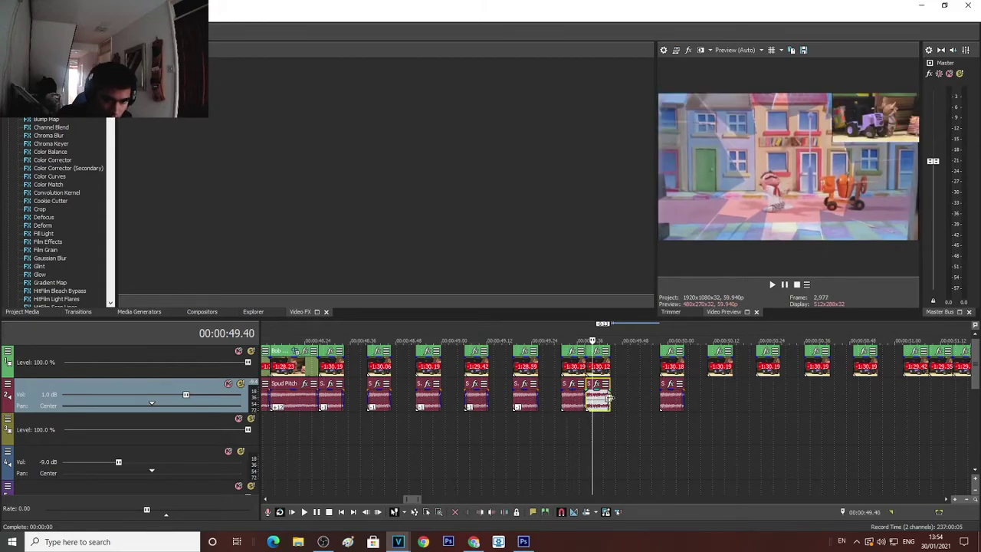
{"action": "left_click_drag", "start_coordinate": [609, 397], "coordinate": [634, 395]}
{"action": "left_click", "coordinate": [626, 398]}
Copy the lowered audio clip beneath each of the four standalone video clips between 00:00:50.11 and 00:00:50.55
{"action": "left_click", "coordinate": [666, 400]}
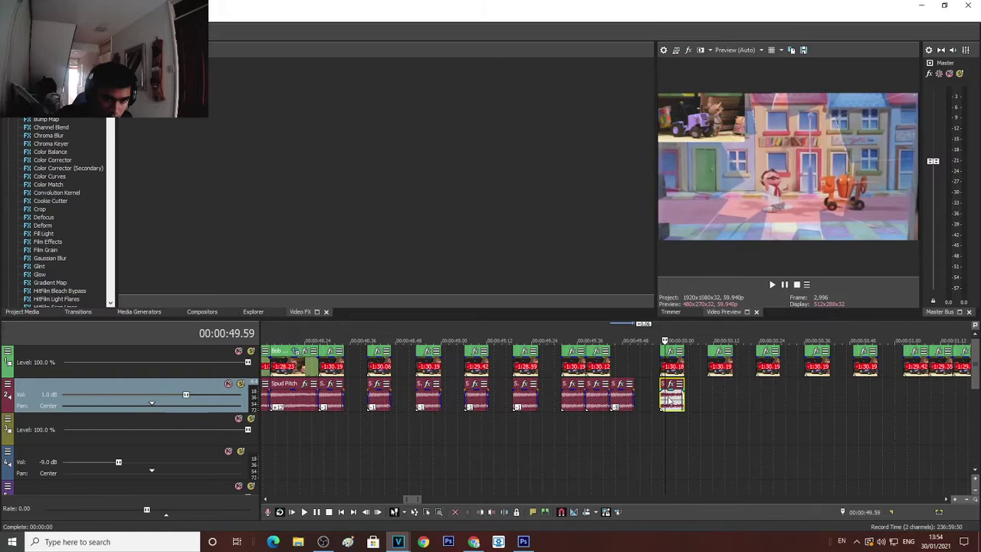
{"action": "left_click", "coordinate": [625, 397]}
{"action": "key", "text": "ctrl+c"}
{"action": "left_click", "coordinate": [709, 388]}
{"action": "key", "text": "ctrl+v"}
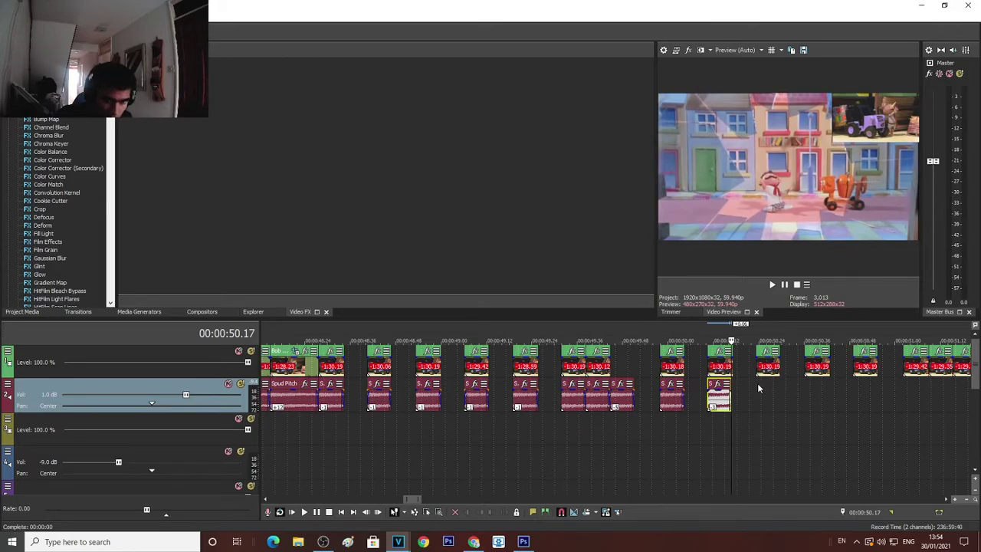
{"action": "left_click", "coordinate": [758, 383]}
{"action": "key", "text": "ctrl+v"}
{"action": "key", "text": "ctrl+v"}
{"action": "key", "text": "ctrl+v"}
{"action": "key", "text": "Delete"}
{"action": "key", "text": "ctrl+v"}
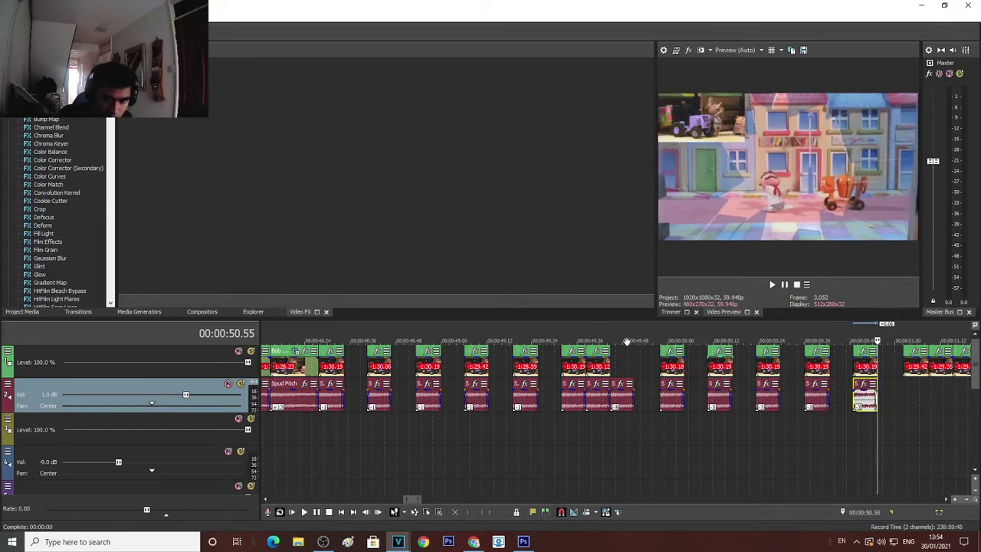
Copy the two adjacent audio clips near 00:00:49.38 beneath the first two of the five adjacent video clips, starting at 00:00:51.02
{"action": "left_click", "coordinate": [575, 395]}
{"action": "left_click", "coordinate": [602, 399], "text": "ctrl"}
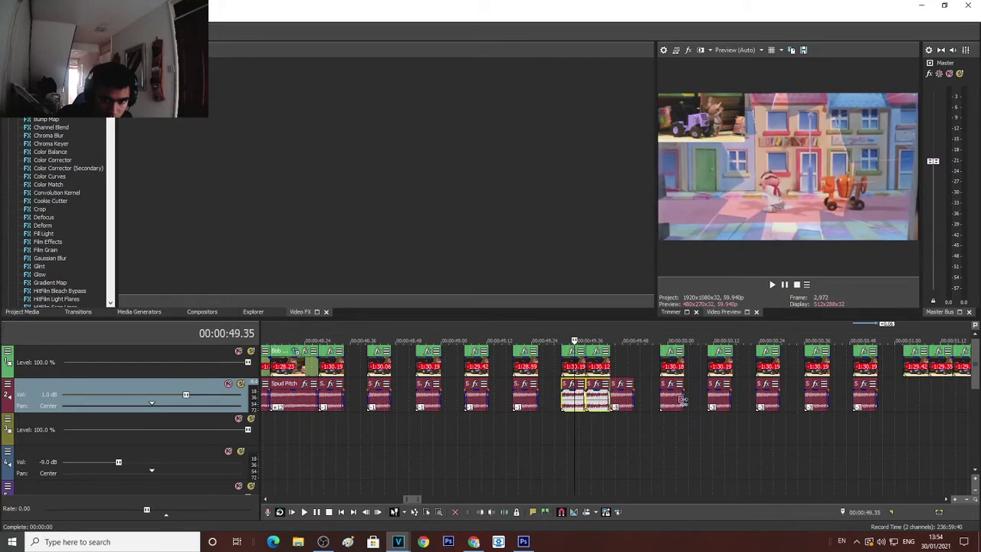
{"action": "left_click", "coordinate": [884, 397]}
{"action": "key", "text": "ctrl+v"}
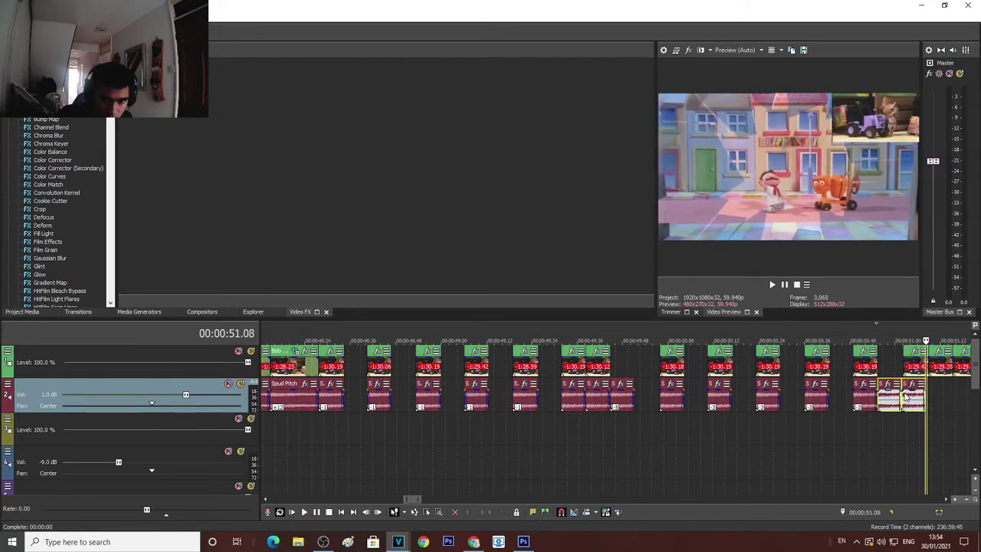
{"action": "left_click_drag", "start_coordinate": [905, 397], "coordinate": [910, 396]}
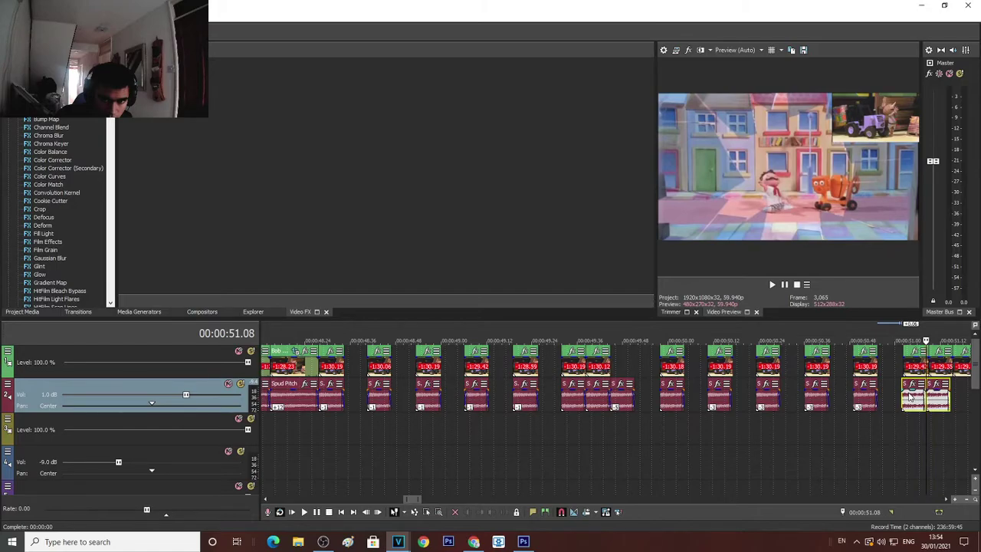
Examine the lower tracks around 00:00:51.00 against the newly placed audio clips
{"action": "mouse_move", "coordinate": [977, 363]}
{"action": "left_mouse_down"}
{"action": "mouse_move", "coordinate": [977, 374]}
{"action": "mouse_move", "coordinate": [977, 363]}
{"action": "left_mouse_up"}
{"action": "scroll", "coordinate": [613, 414], "scroll_direction": "down", "scroll_amount": 5}
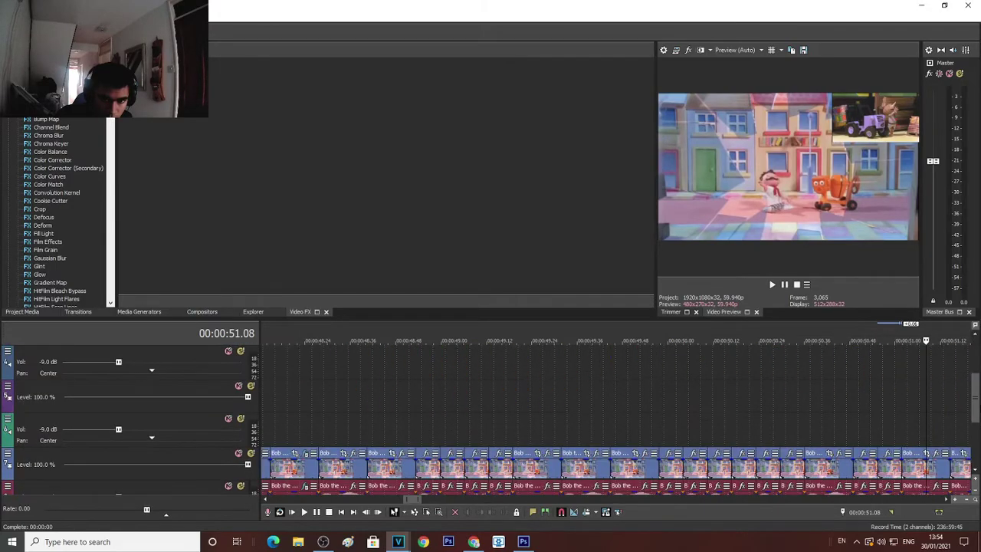
{"action": "scroll", "coordinate": [613, 414], "scroll_direction": "up", "scroll_amount": 5}
{"action": "scroll", "coordinate": [977, 402], "scroll_direction": "down", "scroll_amount": 5}
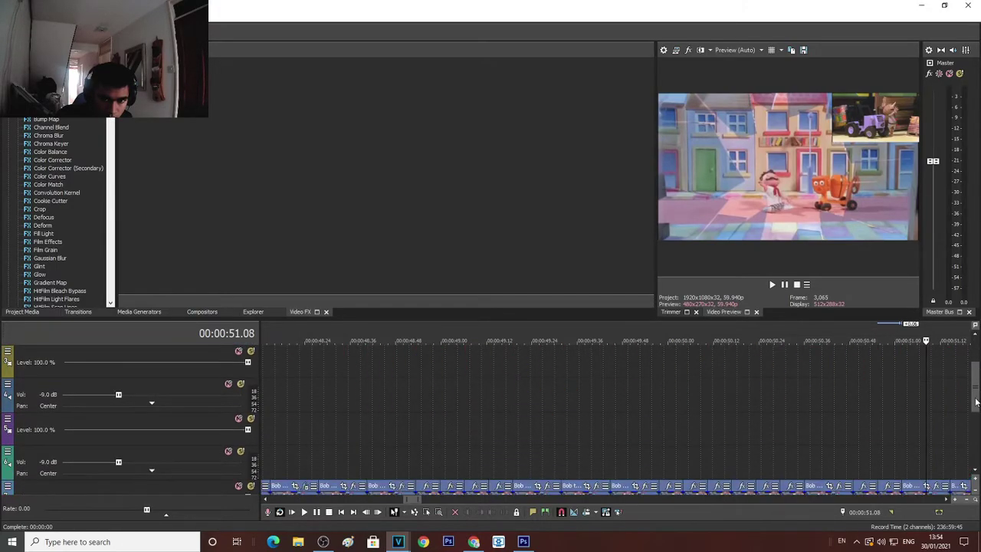
{"action": "scroll", "coordinate": [883, 438], "scroll_direction": "up", "scroll_amount": 5}
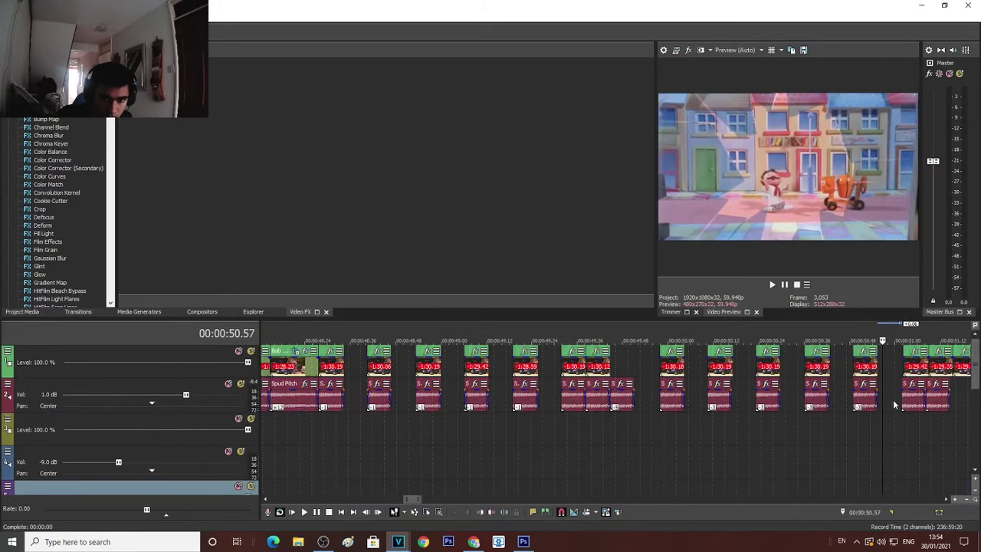
{"action": "scroll", "coordinate": [975, 406], "scroll_direction": "down", "scroll_amount": 5}
{"action": "scroll", "coordinate": [974, 406], "scroll_direction": "down", "scroll_amount": 1}
{"action": "scroll", "coordinate": [920, 403], "scroll_direction": "up", "scroll_amount": 5}
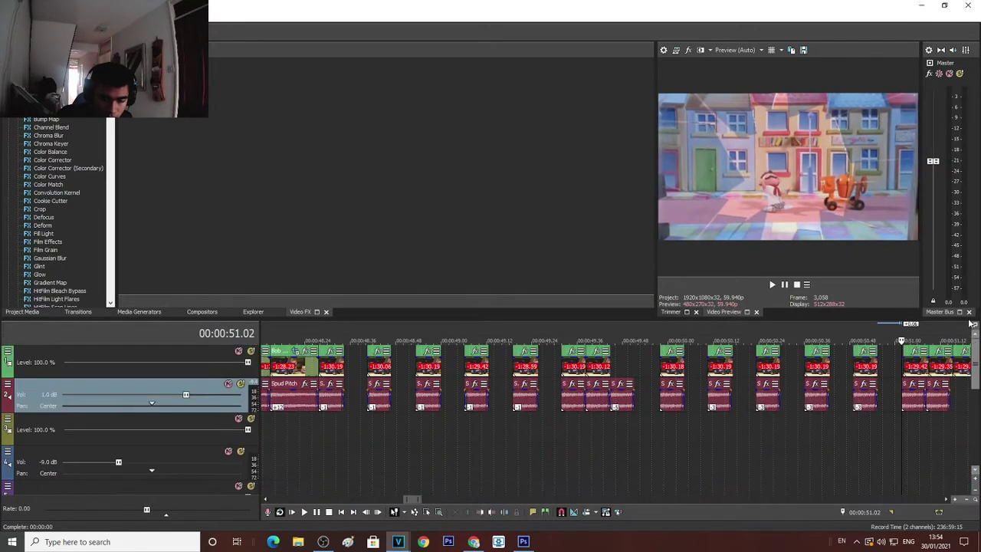
Duplicate the two audio clips at 00:00:51.02 beneath the third and fourth of the five adjacent video clips
{"action": "left_click", "coordinate": [934, 401]}
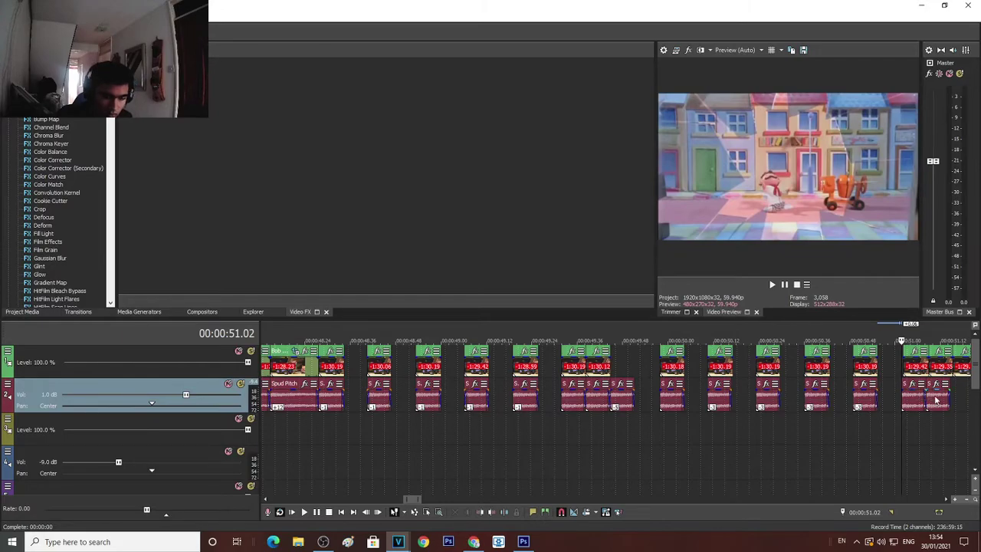
{"action": "left_click_drag", "start_coordinate": [909, 399], "coordinate": [898, 396]}
{"action": "key", "text": "ctrl+c"}
{"action": "left_click", "coordinate": [948, 399]}
{"action": "key", "text": "ctrl+v"}
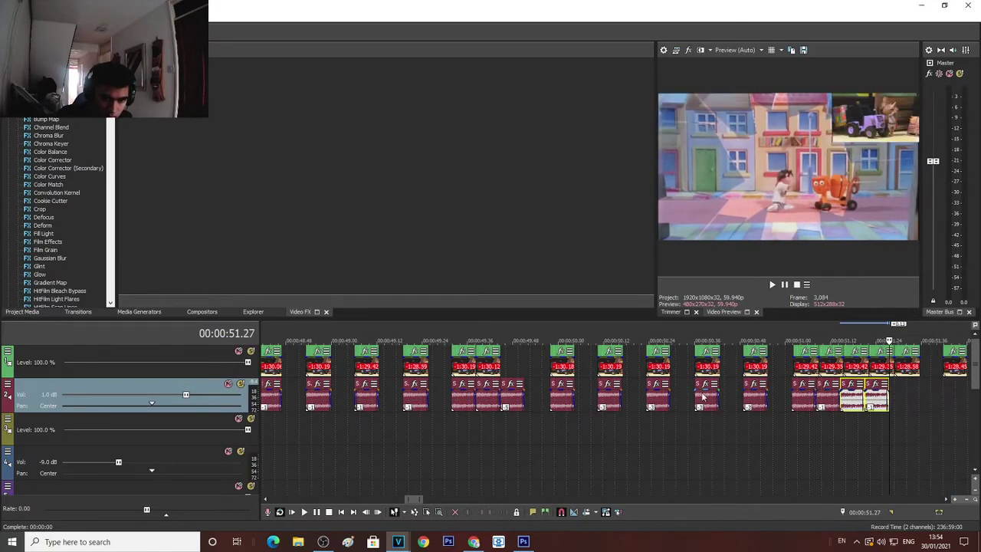
Copy the audio clips at 00:00:49.45 and near 00:00:50.00 beneath the fifth adjacent video clip and the last standalone one
{"action": "left_click", "coordinate": [517, 405]}
{"action": "left_click", "coordinate": [563, 405], "text": "ctrl"}
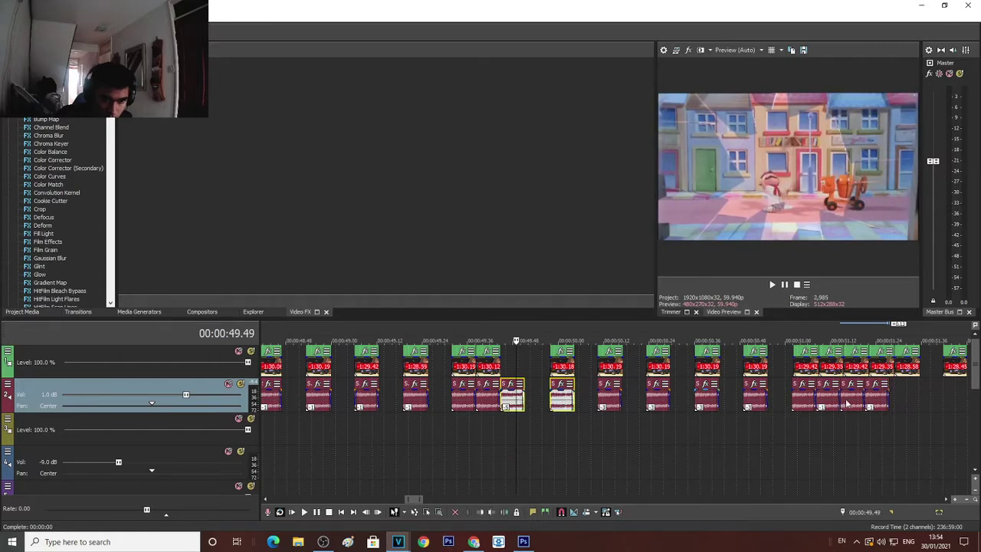
{"action": "left_click", "coordinate": [891, 402]}
{"action": "key", "text": "ctrl+v"}
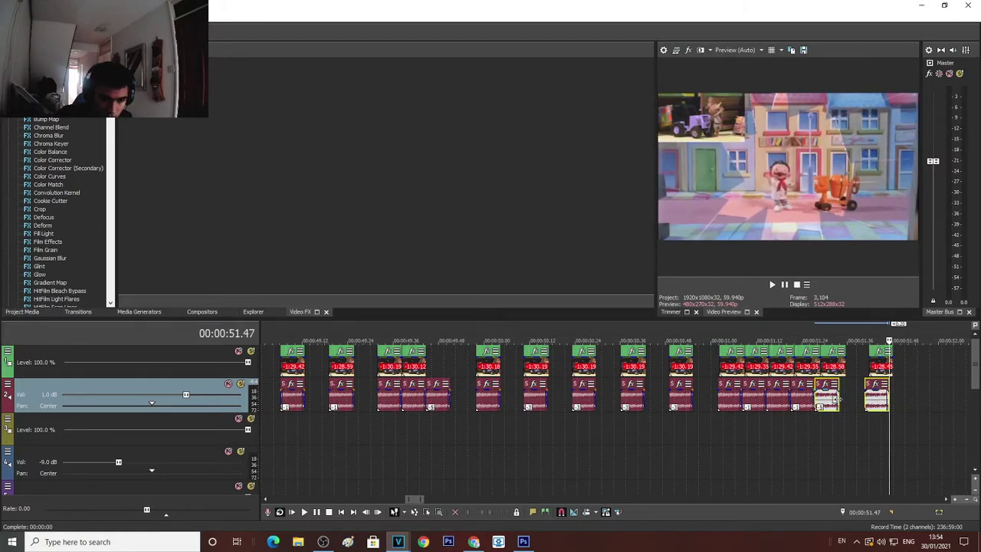
{"action": "left_click", "coordinate": [875, 404]}
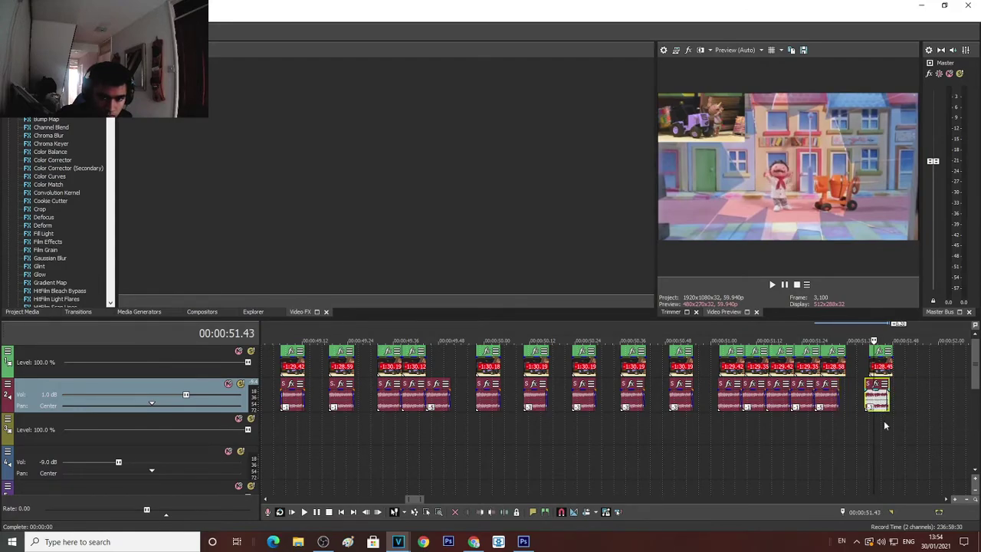
Play back the sequence from around 00:00:48.15 to check the placed audio clips
{"action": "scroll", "coordinate": [543, 389], "scroll_direction": "down", "scroll_amount": 3}
{"action": "scroll", "coordinate": [339, 403], "scroll_direction": "down", "scroll_amount": 2}
{"action": "left_click", "coordinate": [341, 399]}
{"action": "key", "text": "space"}
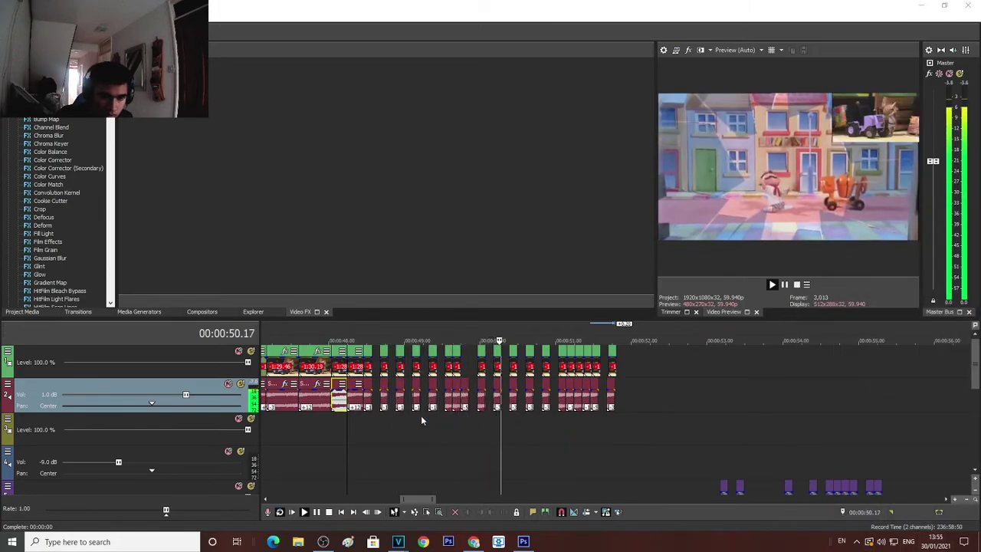
{"action": "key", "text": "space"}
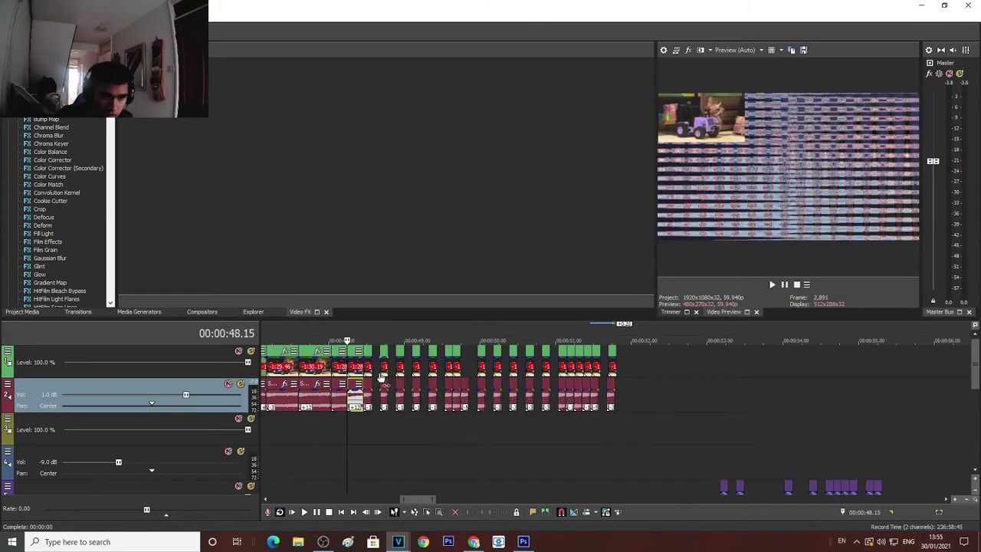
{"action": "left_click", "coordinate": [367, 367]}
{"action": "scroll", "coordinate": [367, 366], "scroll_direction": "up", "scroll_amount": 2}
{"action": "key", "text": "space"}
{"action": "scroll", "coordinate": [366, 367], "scroll_direction": "down", "scroll_amount": 2}
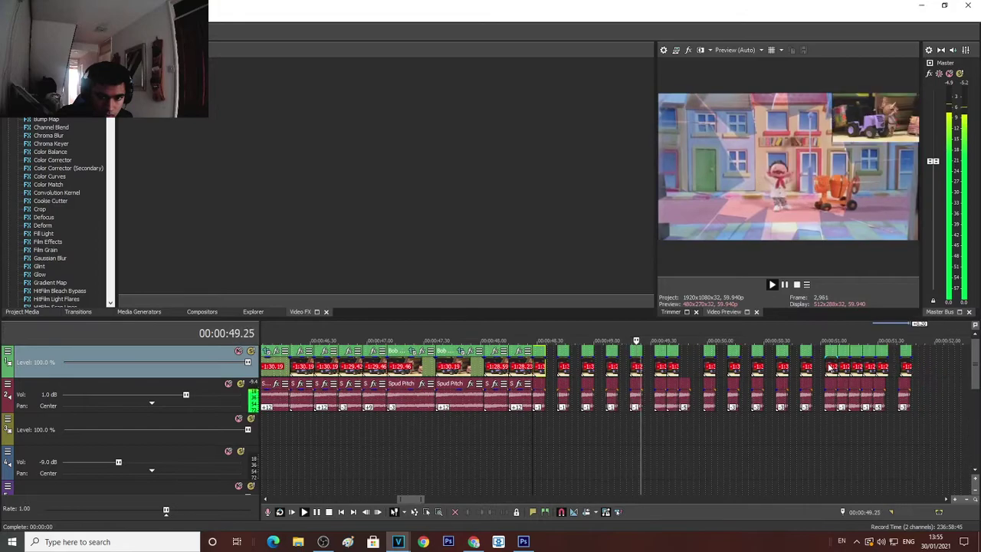
Delete all video clips after 00:00:49.45 on the top video track
{"action": "left_click", "coordinate": [683, 368]}
{"action": "key", "text": "d"}
{"action": "key", "text": "d"}
{"action": "left_click_drag", "start_coordinate": [941, 357], "coordinate": [694, 364]}
{"action": "key", "text": "Delete"}
{"action": "key", "text": "space"}
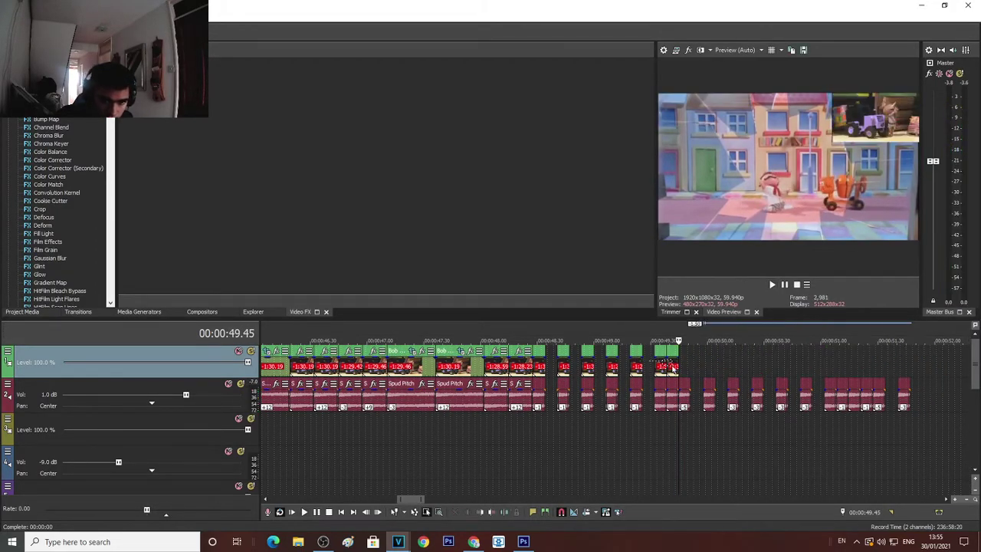
Paste two video clips at 00:00:49.45 and move the second one above the standalone audio clip near 00:00:50.00
{"action": "scroll", "coordinate": [680, 370], "scroll_direction": "up", "scroll_amount": 4}
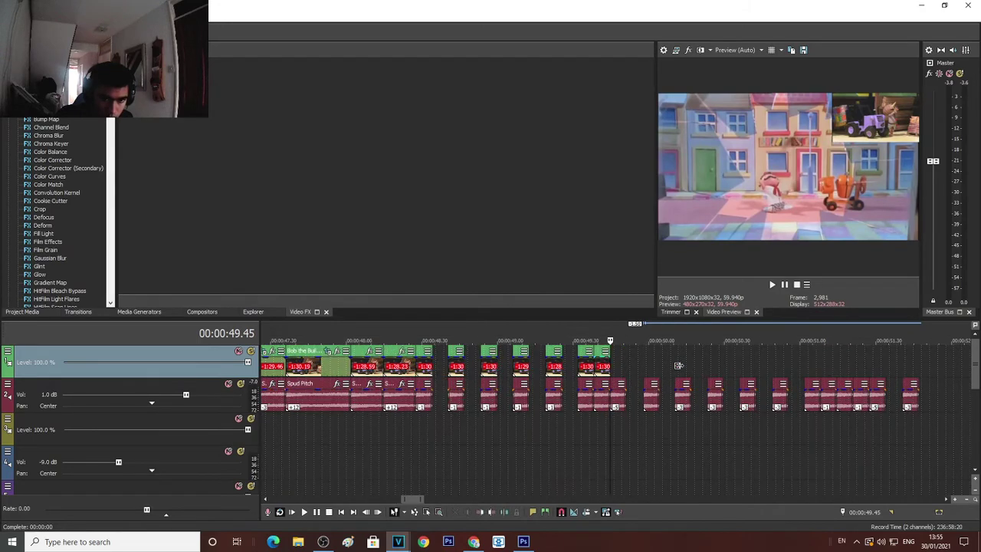
{"action": "key", "text": "ctrl+v"}
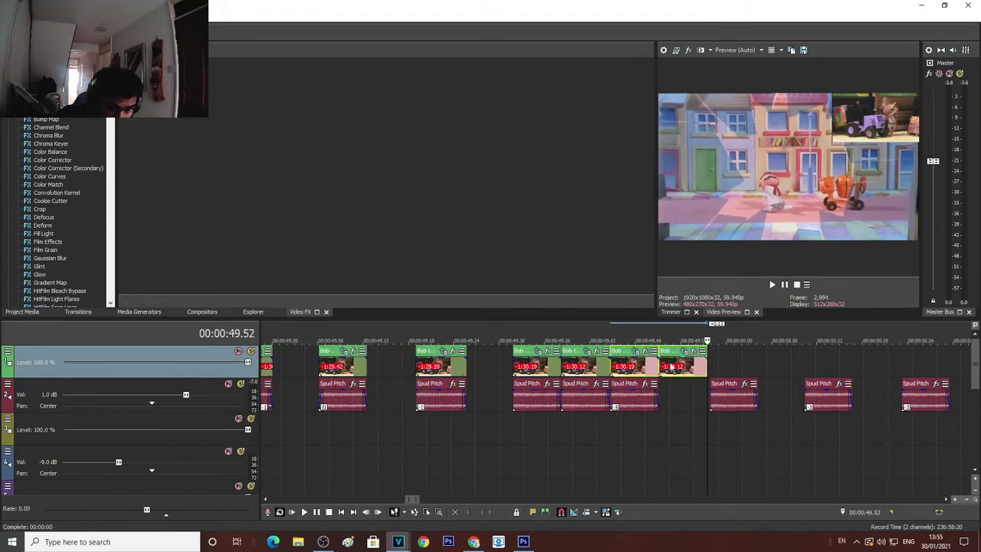
{"action": "left_click", "coordinate": [670, 366]}
{"action": "left_click_drag", "start_coordinate": [682, 367], "coordinate": [732, 367]}
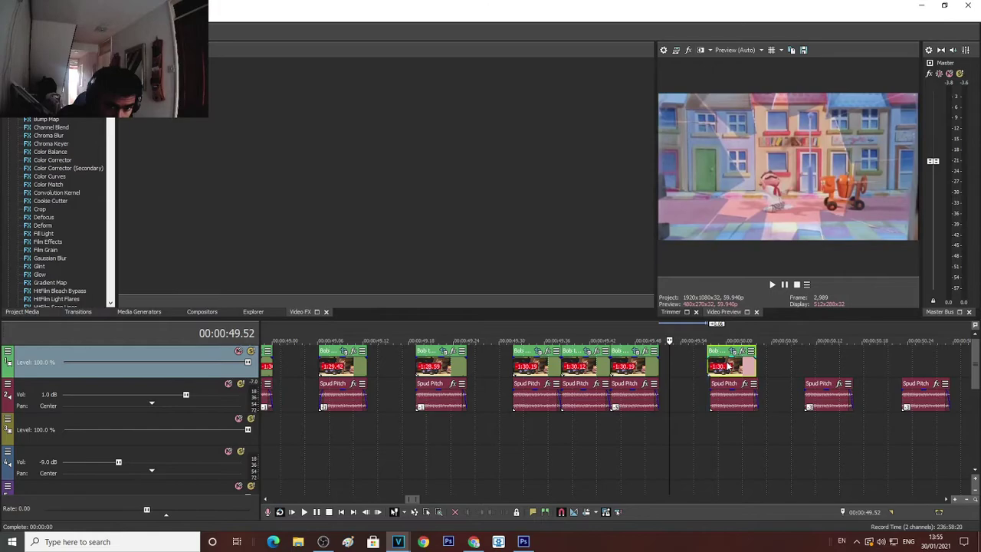
{"action": "key", "text": "super"}
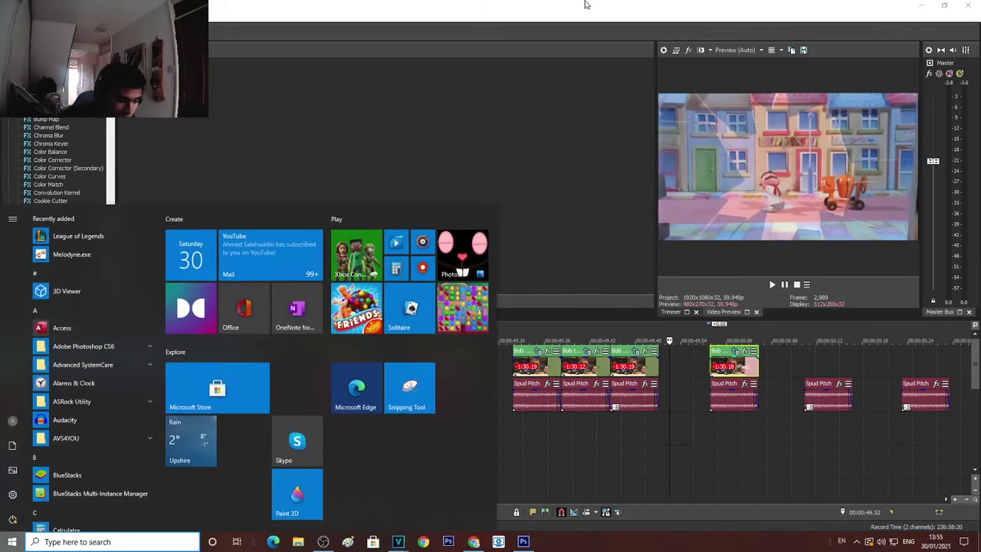
{"action": "type", "text": "03:00 nex"}
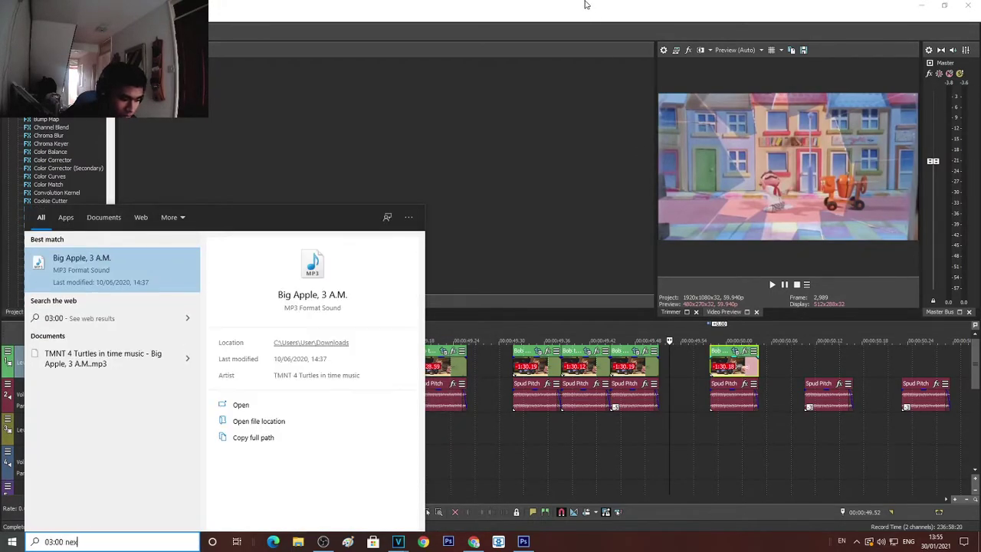
{"action": "key", "text": "BackSpace"}
{"action": "key", "text": "BackSpace"}
{"action": "key", "text": "BackSpace"}
{"action": "key", "text": "BackSpace"}
{"action": "key", "text": "BackSpace"}
{"action": "key", "text": "BackSpace"}
{"action": "key", "text": "BackSpace"}
{"action": "key", "text": "Escape"}
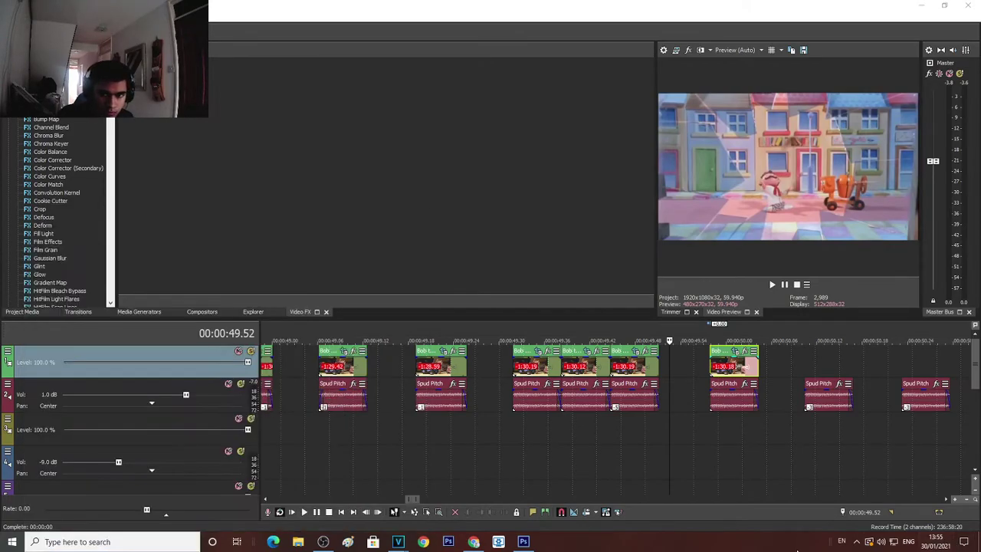
Copy the last two video clips, at 00:00:49.45 and near 00:00:50.00, and paste them at 00:00:50.10
{"action": "left_click", "coordinate": [629, 364]}
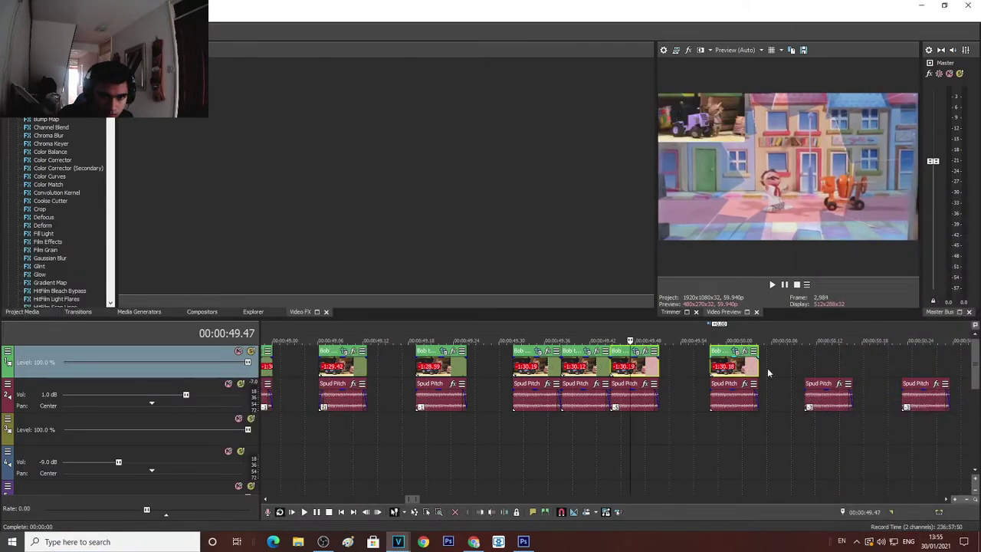
{"action": "left_click", "coordinate": [805, 369]}
{"action": "scroll", "coordinate": [805, 370], "scroll_direction": "down", "scroll_amount": 2}
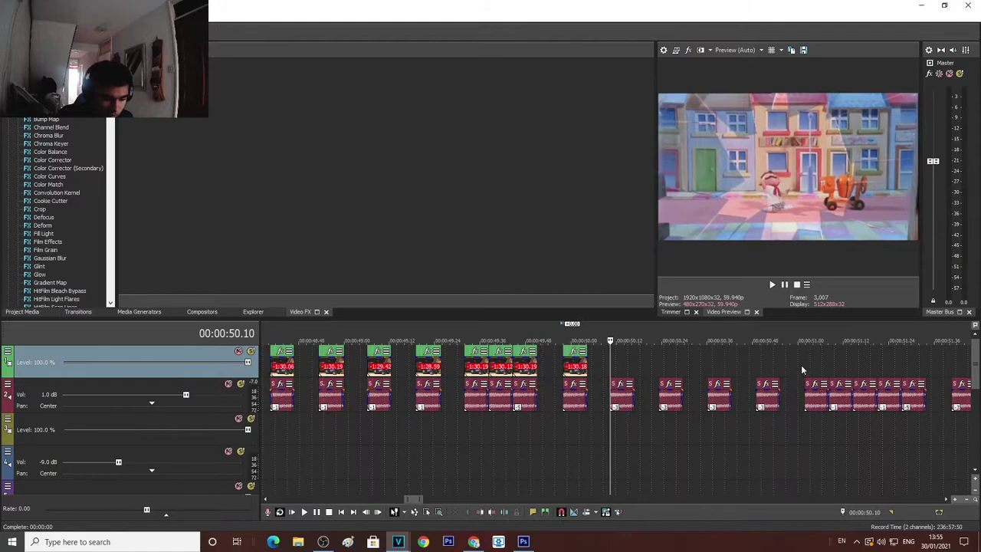
{"action": "key", "text": "ctrl+v"}
Replace the misaligned second pasted clip with a copy of the 00:00:50.10 video clip, placed at 00:00:50.23 above its audio clip
{"action": "left_click", "coordinate": [707, 364]}
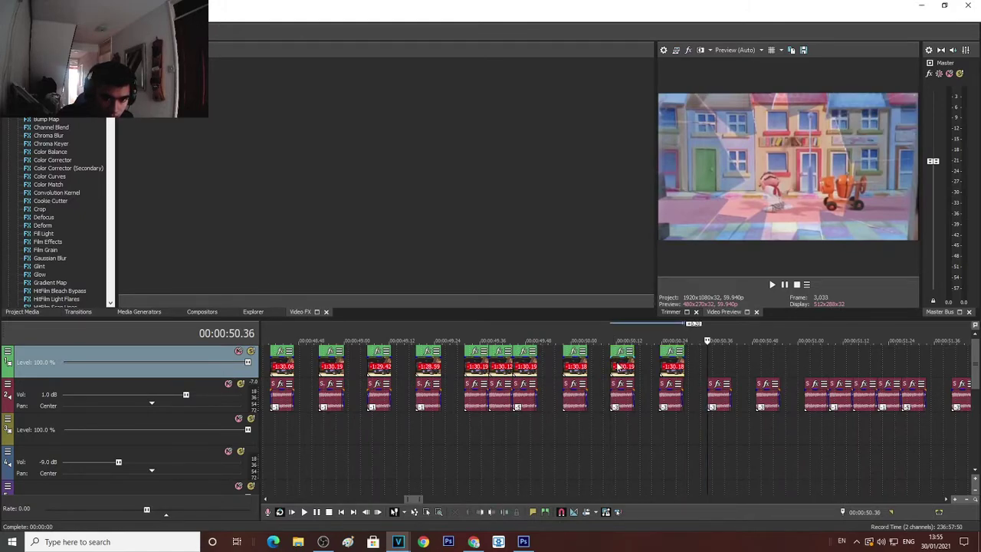
{"action": "left_click", "coordinate": [613, 367]}
{"action": "scroll", "coordinate": [613, 368], "scroll_direction": "up", "scroll_amount": 3}
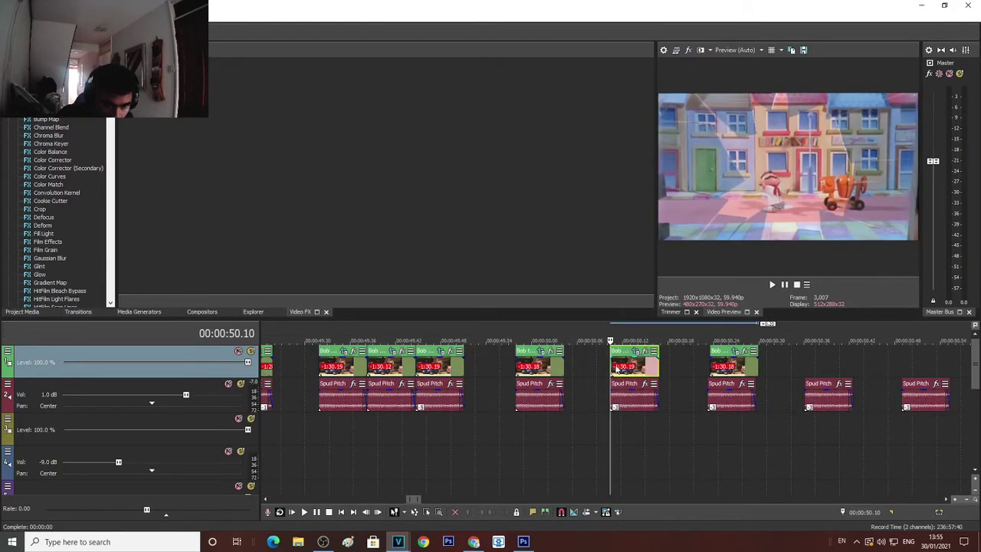
{"action": "left_click", "coordinate": [706, 373]}
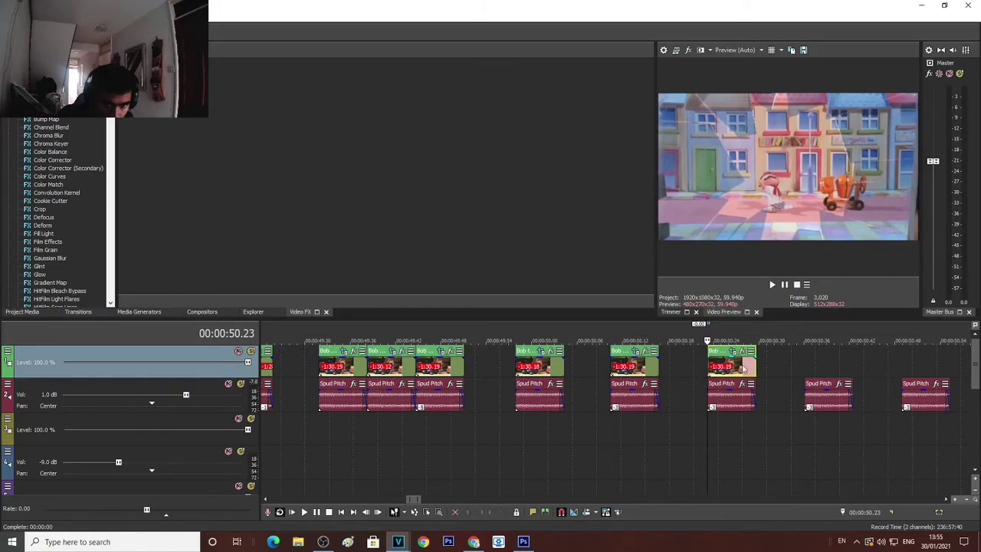
{"action": "scroll", "coordinate": [779, 368], "scroll_direction": "up", "scroll_amount": 3}
Copy the video clips at 00:00:50.10 and 00:00:50.23 and paste them above the following two standalone audio clips
{"action": "left_click", "coordinate": [657, 367]}
{"action": "scroll", "coordinate": [644, 365], "scroll_direction": "down", "scroll_amount": 3}
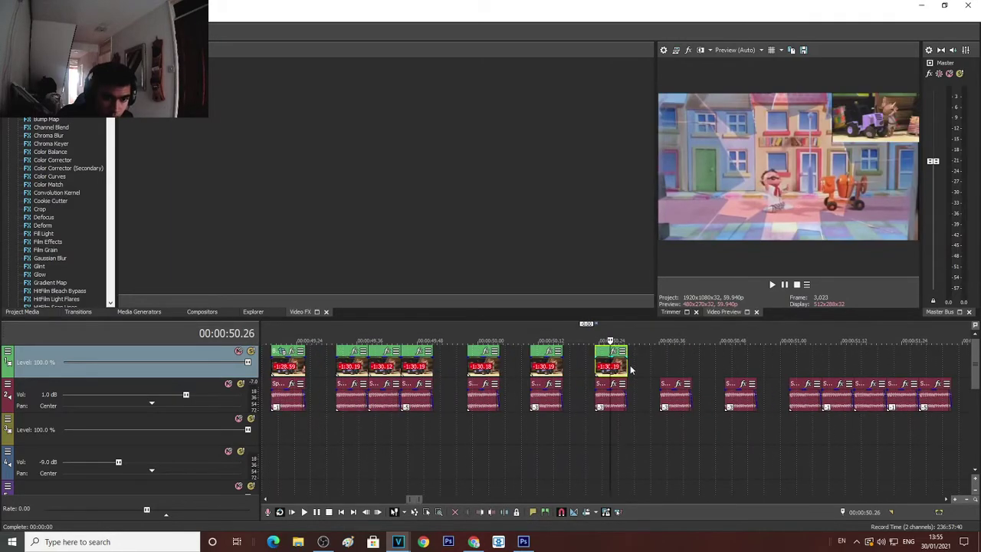
{"action": "left_click_drag", "start_coordinate": [654, 361], "coordinate": [517, 370]}
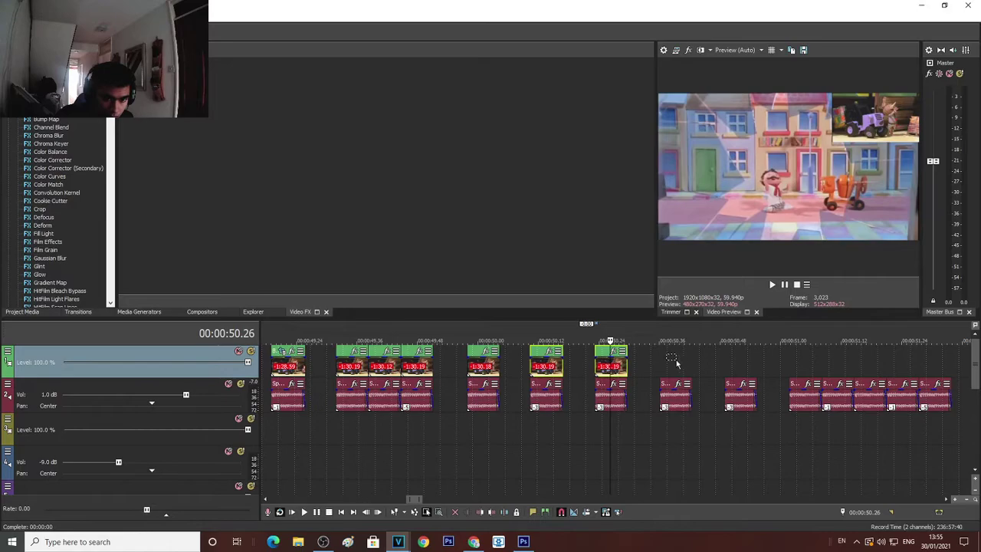
{"action": "key", "text": "ctrl+v"}
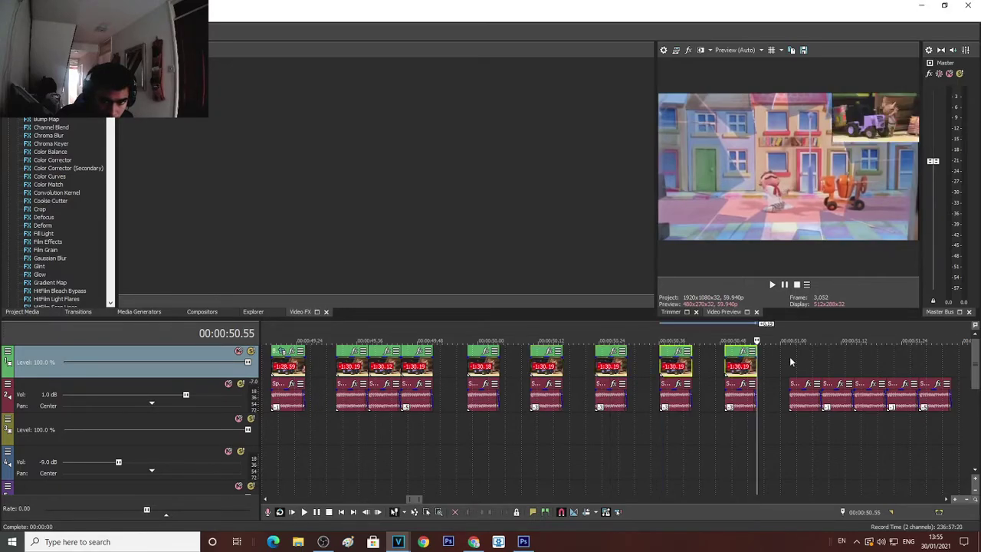
Paste two video clips at 00:00:51.02 and another two at 00:00:51.27 above the final group of audio clips
{"action": "left_click", "coordinate": [790, 357]}
{"action": "scroll", "coordinate": [771, 360], "scroll_direction": "down", "scroll_amount": 2}
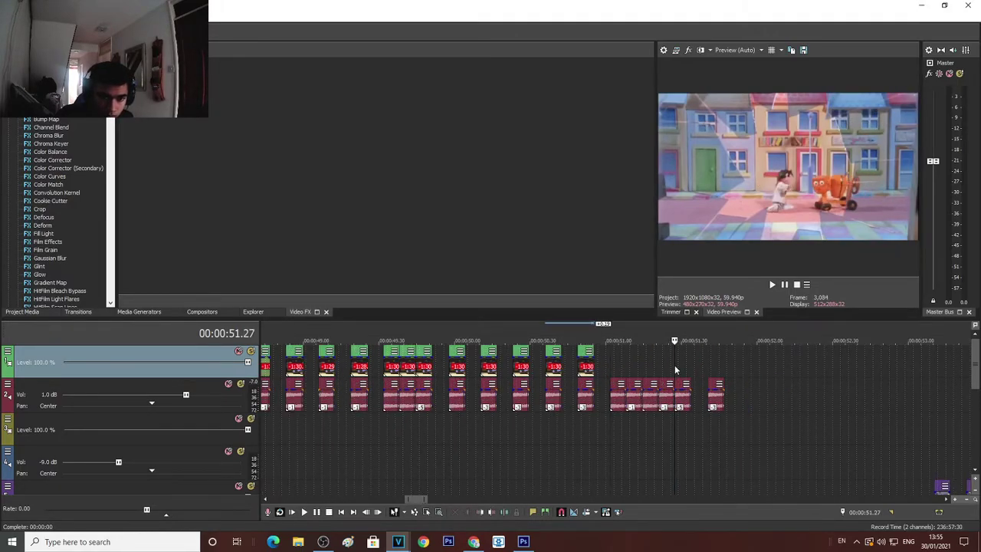
{"action": "left_click", "coordinate": [464, 370]}
{"action": "left_click", "coordinate": [488, 369]}
{"action": "left_click", "coordinate": [522, 368]}
{"action": "left_click", "coordinate": [561, 369]}
{"action": "left_click", "coordinate": [589, 369]}
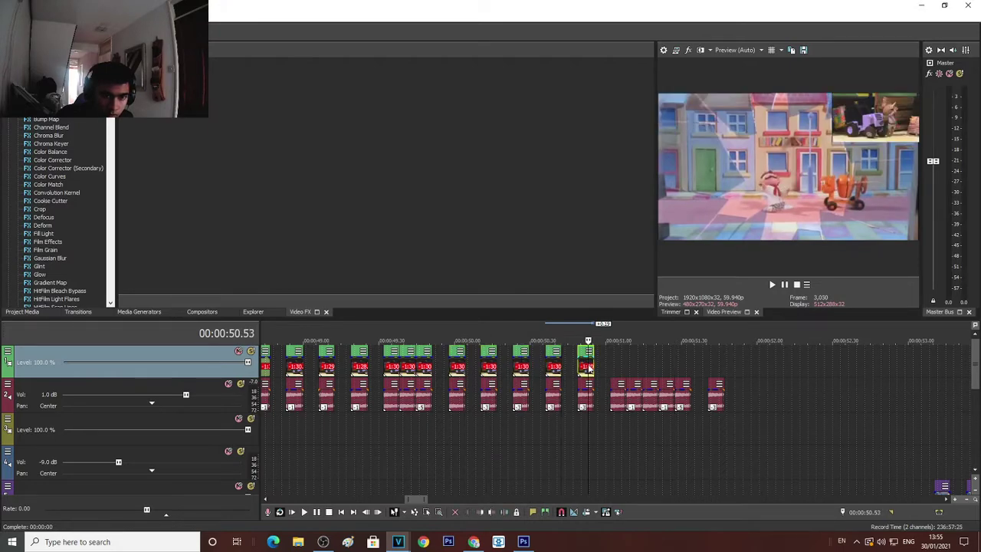
{"action": "left_click", "coordinate": [611, 366]}
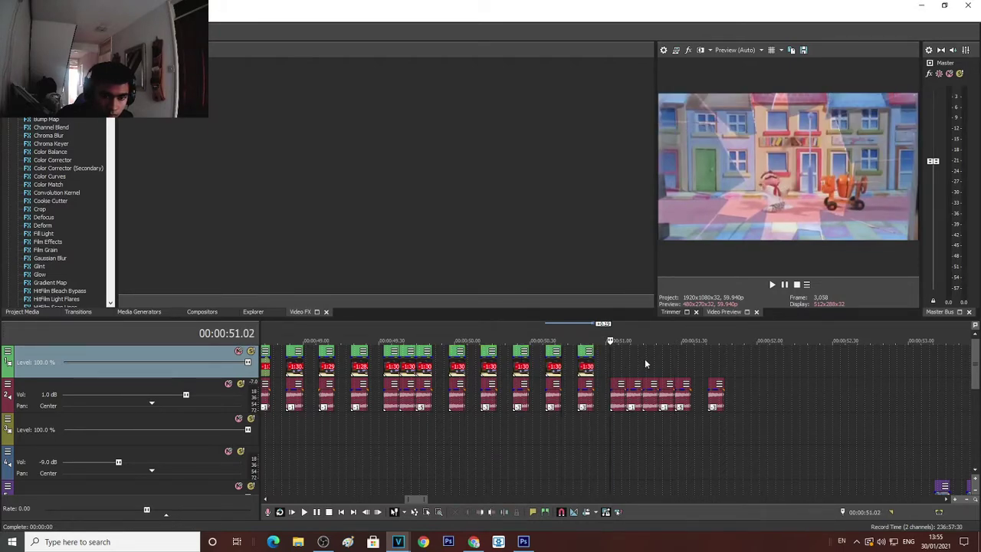
{"action": "key", "text": "ctrl+v"}
{"action": "key", "text": "ctrl+v"}
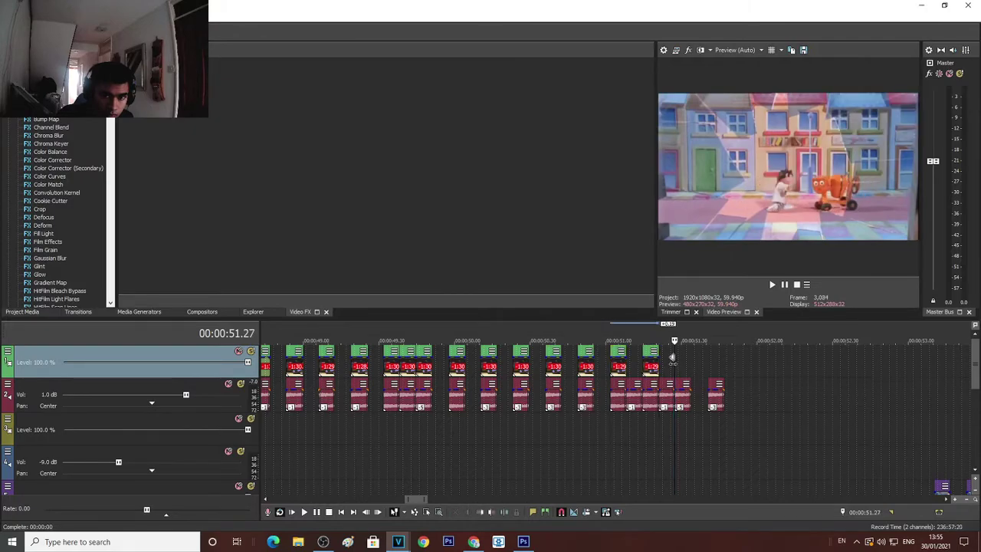
{"action": "key", "text": "ctrl+v"}
{"action": "key", "text": "ctrl+v"}
Move the second video clip against the one at 00:00:51.02 and place a copy of the first clip directly after it
{"action": "left_click", "coordinate": [617, 366]}
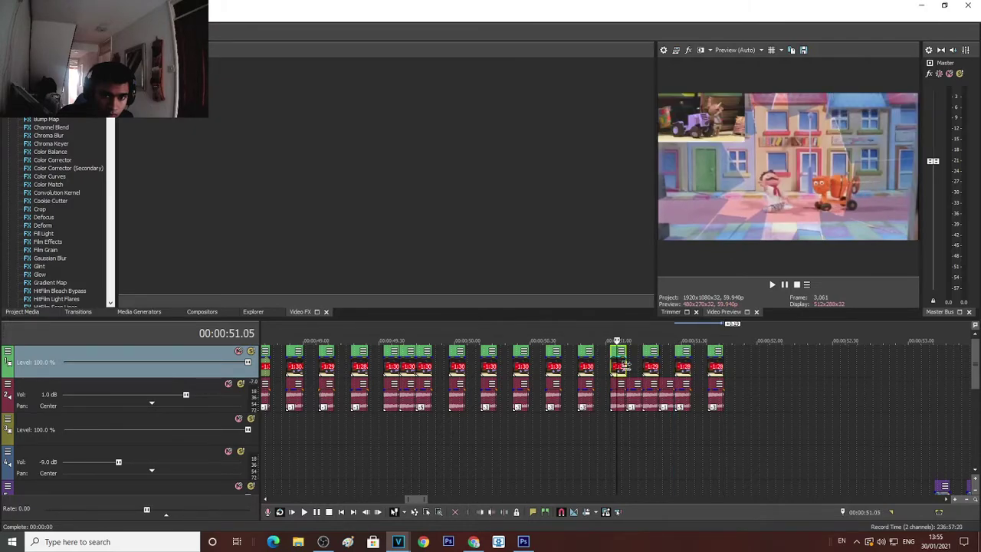
{"action": "left_click_drag", "start_coordinate": [648, 368], "coordinate": [635, 369]}
{"action": "key", "text": "ctrl+v"}
{"action": "left_click", "coordinate": [937, 542]}
{"action": "left_click", "coordinate": [937, 542]}
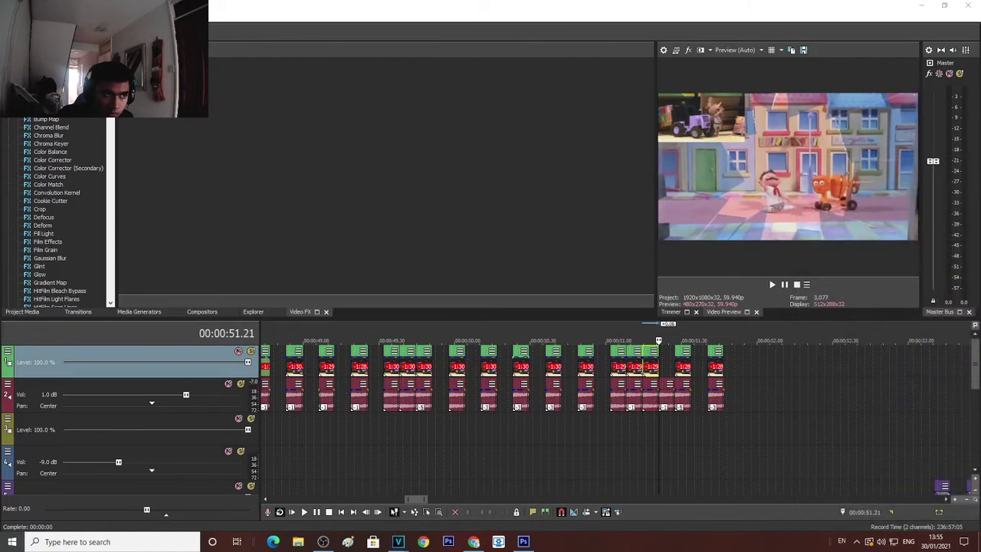
{"action": "left_click", "coordinate": [937, 542]}
{"action": "left_click", "coordinate": [111, 16]}
{"action": "key", "text": "Escape"}
Copy the second adjacent video clip into the gap above the fourth audio clip, ending at 00:00:51.27
{"action": "left_click", "coordinate": [620, 367]}
{"action": "scroll", "coordinate": [672, 374], "scroll_direction": "up", "scroll_amount": 3}
{"action": "scroll", "coordinate": [672, 373], "scroll_direction": "up", "scroll_amount": 3}
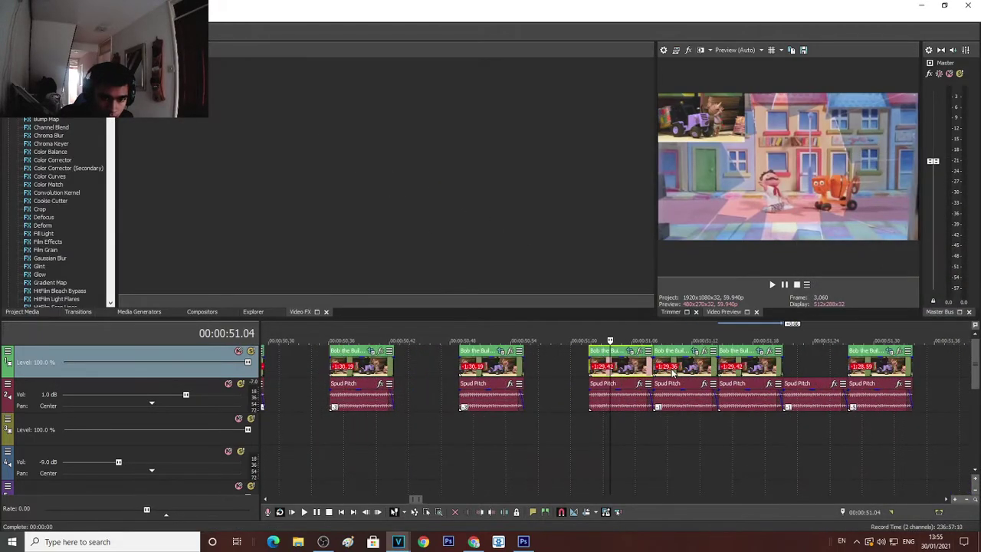
{"action": "left_click", "coordinate": [744, 371]}
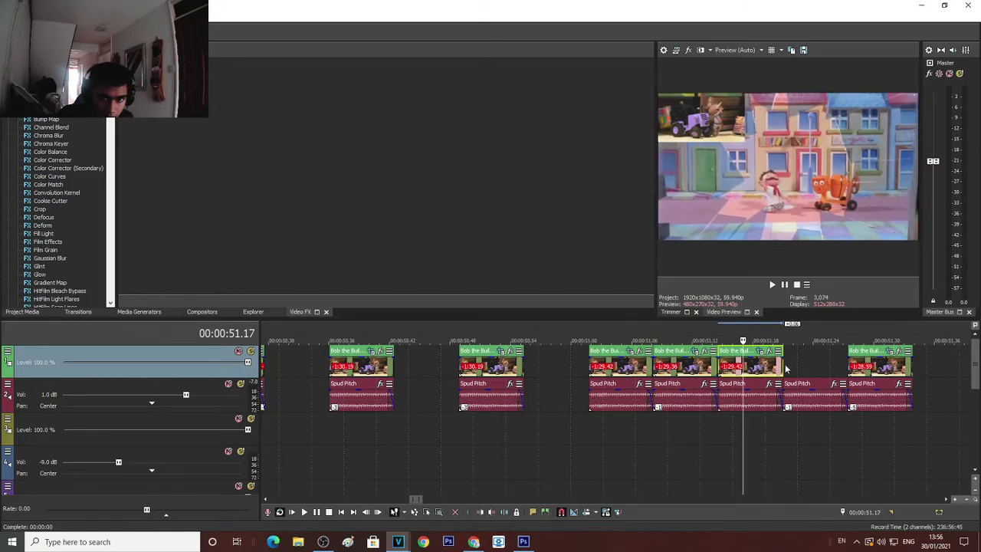
{"action": "left_click", "coordinate": [700, 370]}
{"action": "left_click", "coordinate": [849, 370]}
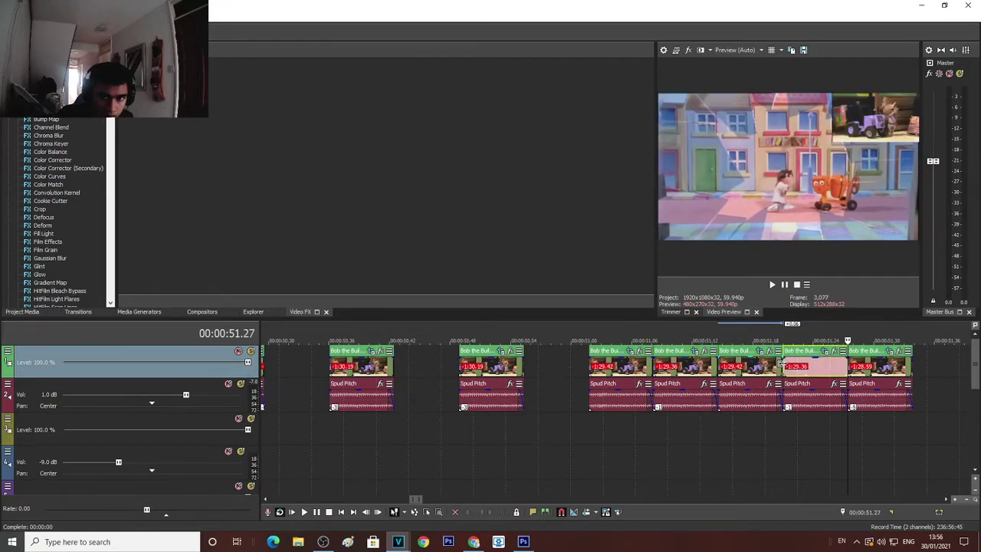
Solo the Spud Pitch audio track and play back the short clips from about 00:00:48.27
{"action": "scroll", "coordinate": [434, 366], "scroll_direction": "down", "scroll_amount": 5}
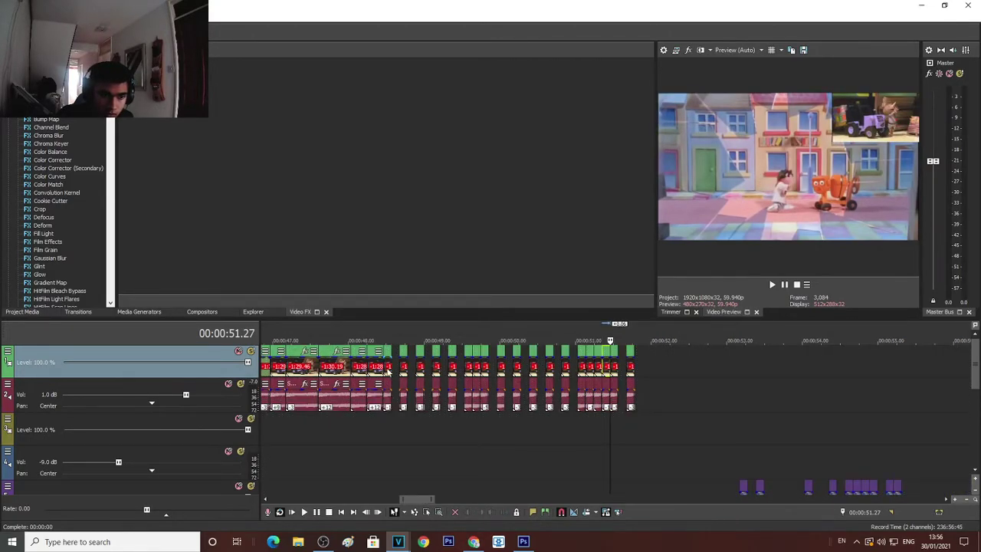
{"action": "left_click", "coordinate": [383, 369]}
{"action": "left_click", "coordinate": [241, 384]}
{"action": "key", "text": "space"}
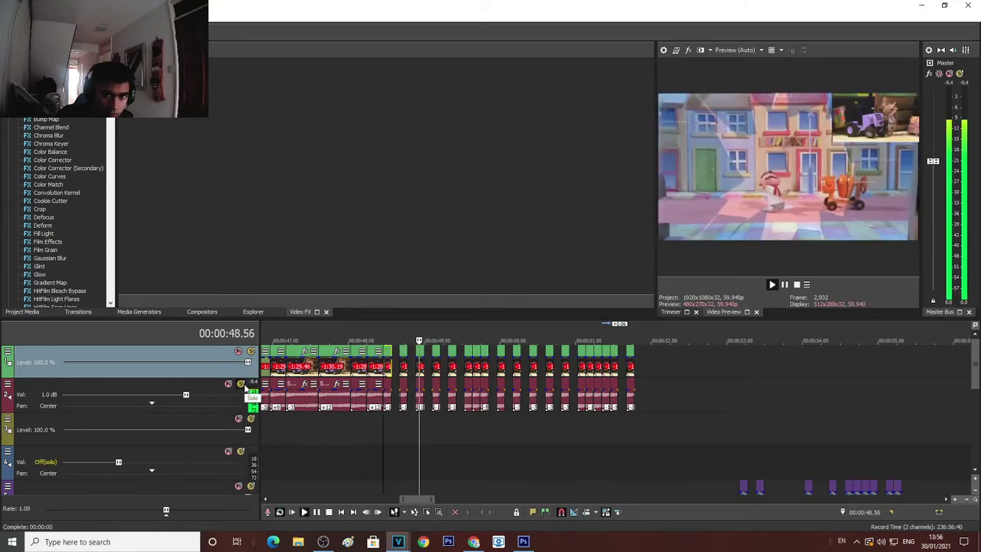
{"action": "key", "text": "space"}
{"action": "key", "text": "space"}
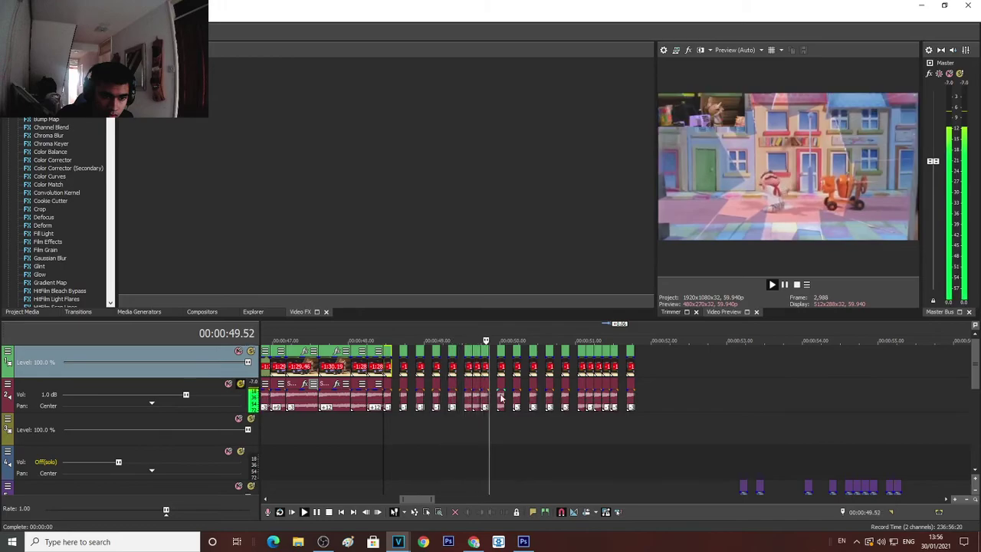
{"action": "key", "text": "space"}
Lower the pitch of the Spud Pitch clip at 00:00:49.58 and replay the soloed track from 00:00:48.27
{"action": "left_click", "coordinate": [498, 395]}
{"action": "scroll", "coordinate": [498, 395], "scroll_direction": "up", "scroll_amount": 4}
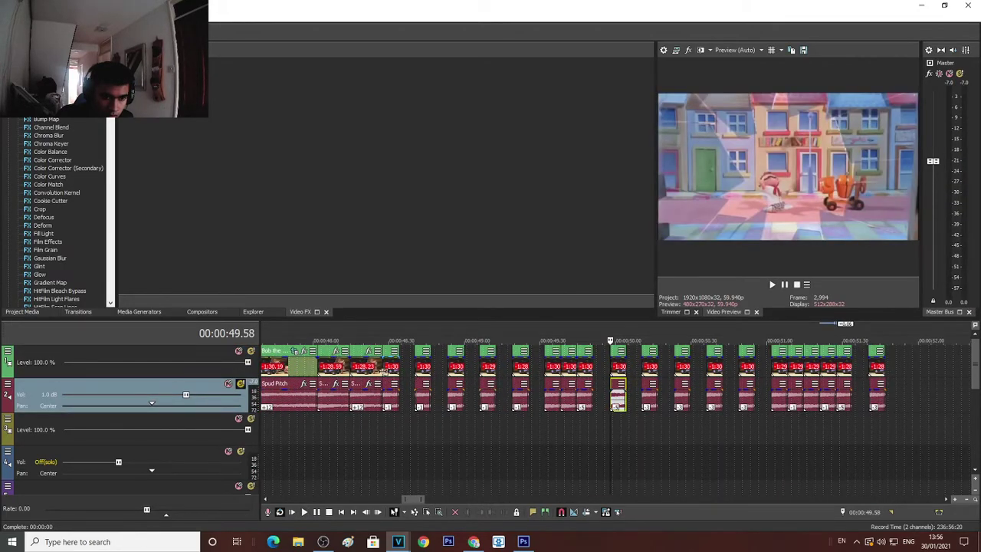
{"action": "left_click", "coordinate": [379, 366]}
{"action": "key", "text": "space"}
{"action": "scroll", "coordinate": [383, 371], "scroll_direction": "down", "scroll_amount": 3}
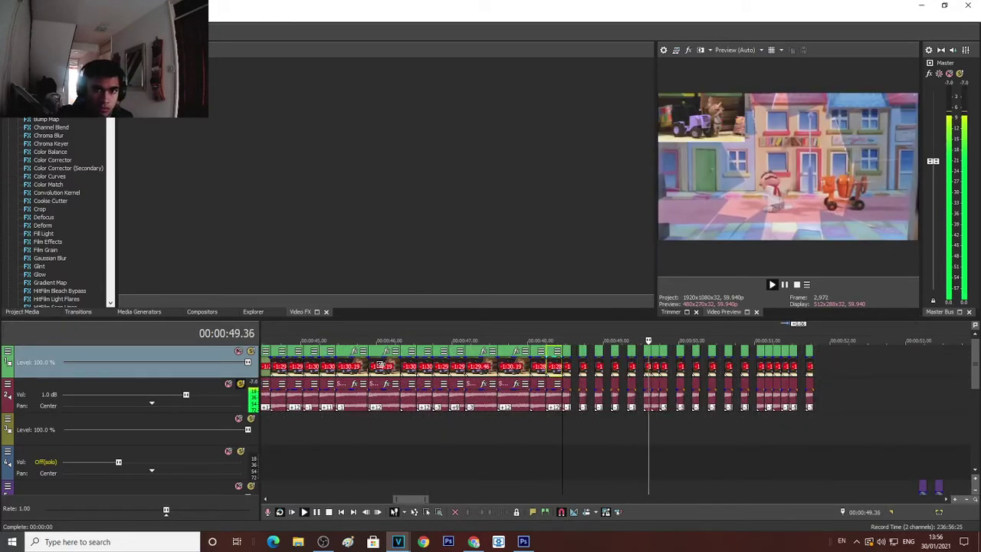
{"action": "key", "text": "space"}
{"action": "key", "text": "space"}
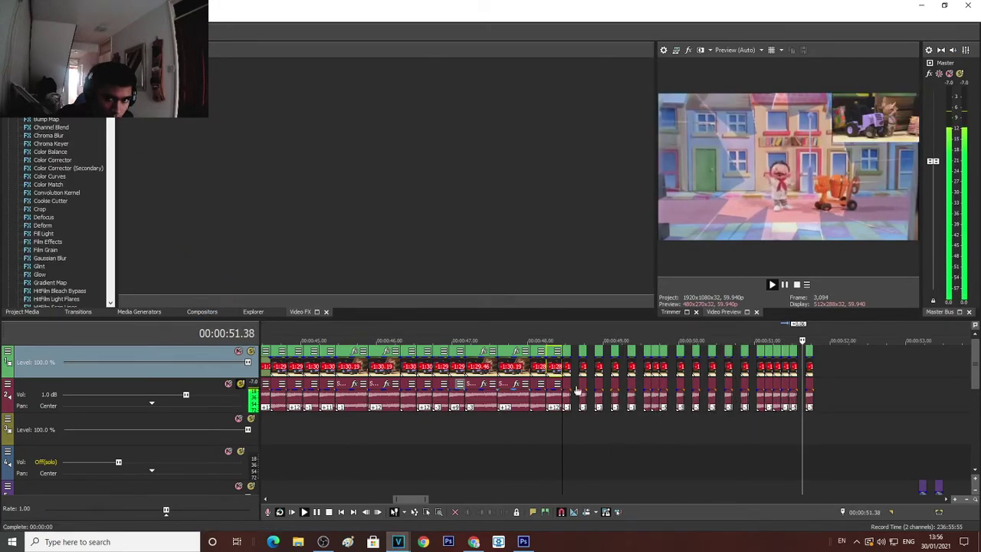
{"action": "key", "text": "space"}
Turn off the audio track's solo and align the last video clip with the Spud Pitch clip ending at 00:00:51.47
{"action": "left_click_drag", "start_coordinate": [624, 409], "coordinate": [570, 408]}
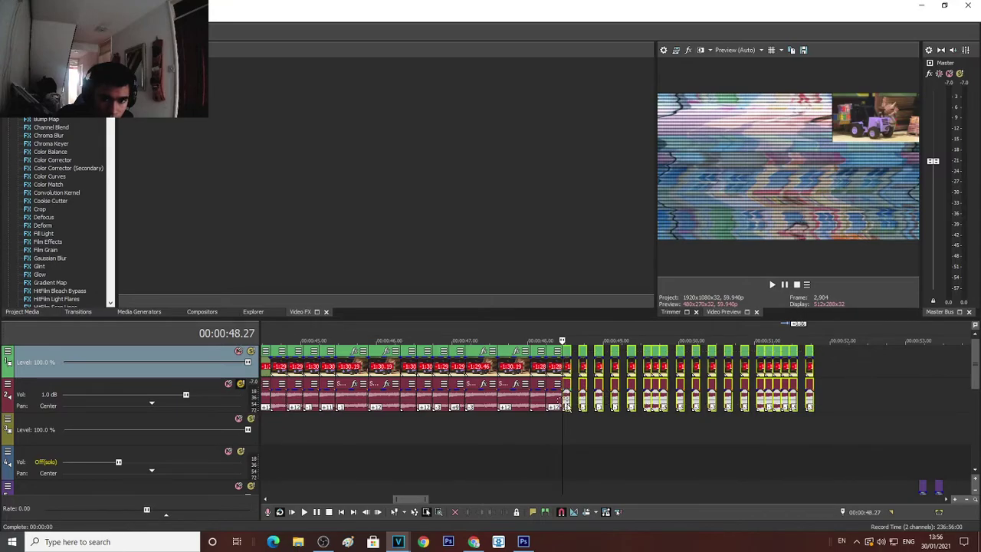
{"action": "left_click", "coordinate": [240, 383]}
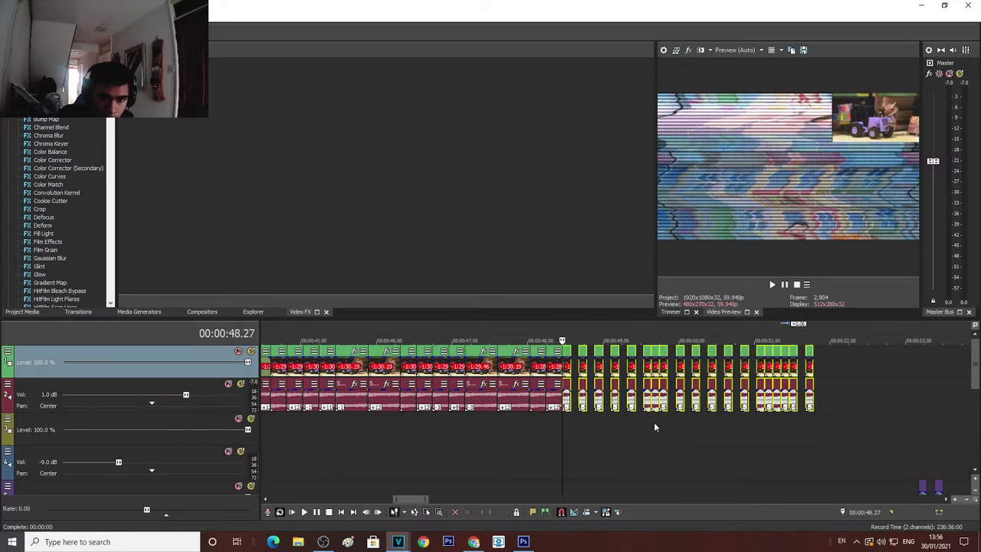
{"action": "left_click", "coordinate": [812, 399]}
{"action": "scroll", "coordinate": [813, 399], "scroll_direction": "up", "scroll_amount": 5}
{"action": "left_click", "coordinate": [587, 374]}
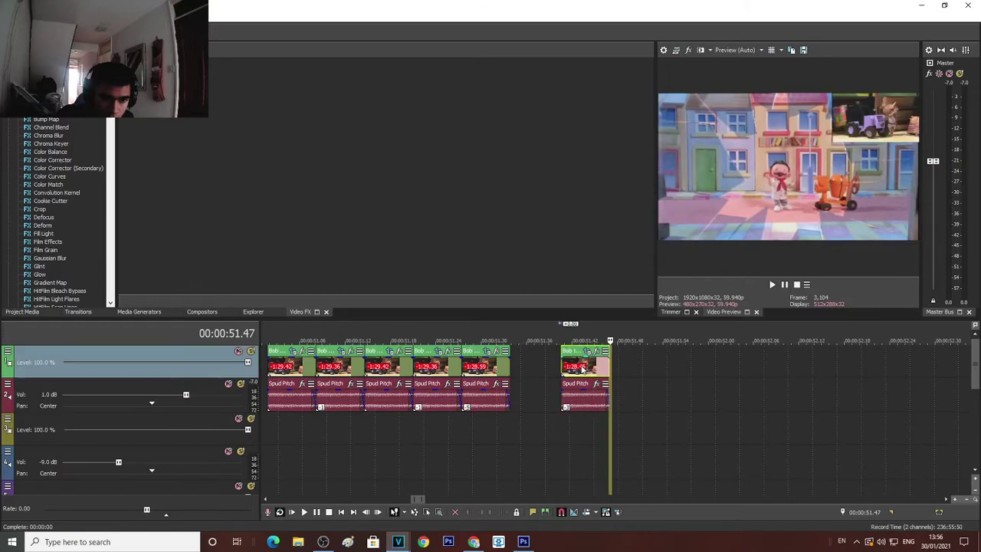
{"action": "scroll", "coordinate": [567, 367], "scroll_direction": "down", "scroll_amount": 2}
{"action": "left_click", "coordinate": [409, 379]}
{"action": "scroll", "coordinate": [418, 374], "scroll_direction": "up", "scroll_amount": 2}
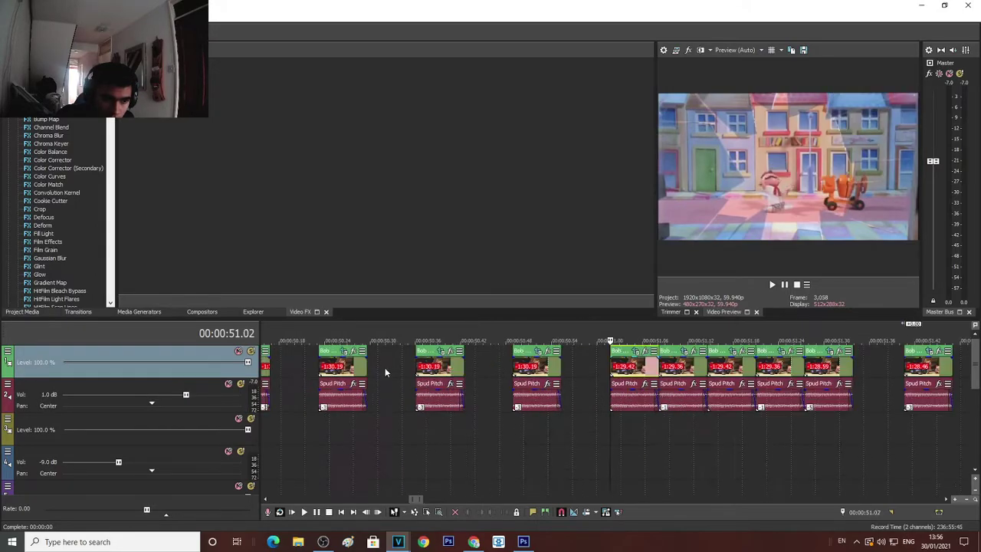
{"action": "scroll", "coordinate": [449, 374], "scroll_direction": "down", "scroll_amount": 4}
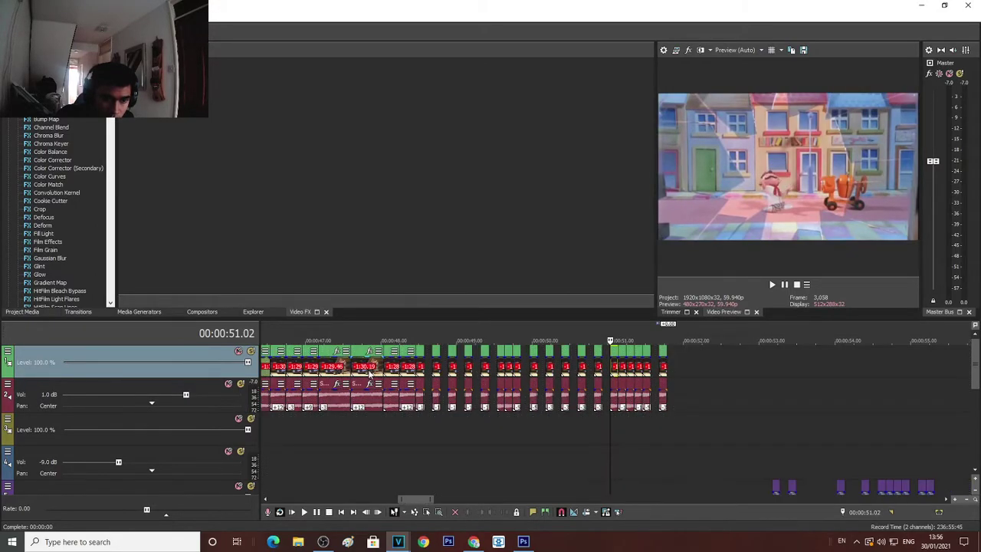
Play back the short clips from 00:00:48.27, comparing the soloed Spud Pitch track with the full mix
{"action": "left_click", "coordinate": [414, 358]}
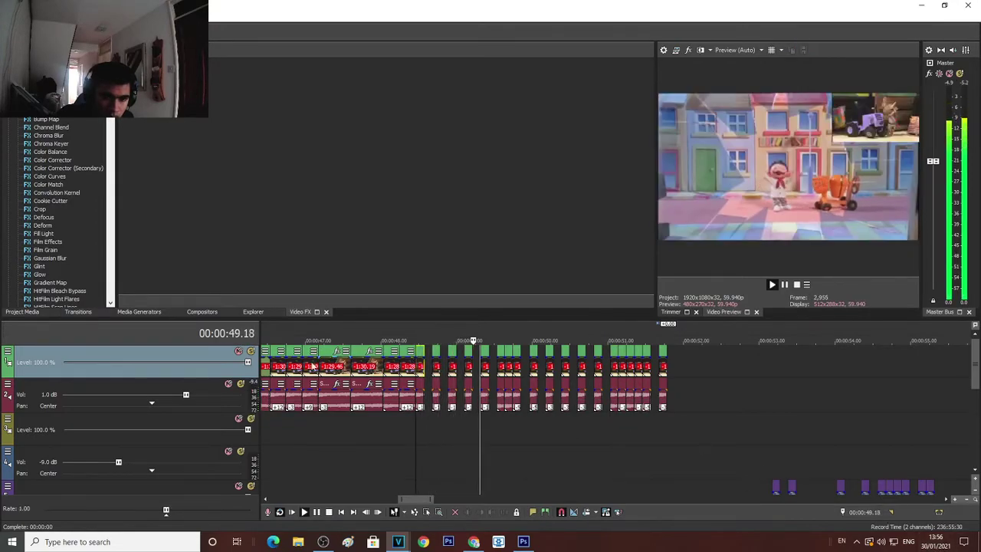
{"action": "left_click", "coordinate": [240, 384]}
{"action": "key", "text": "space"}
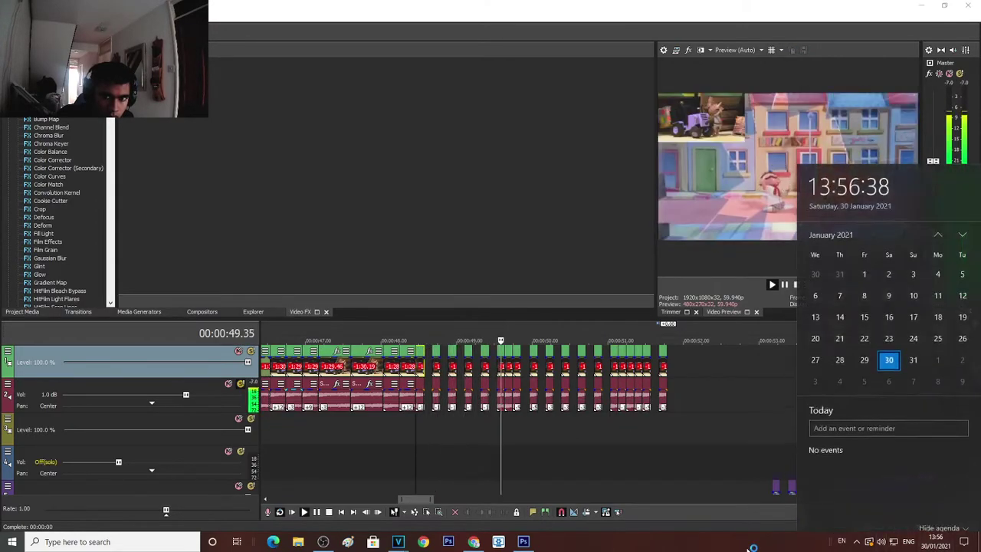
{"action": "key", "text": "space"}
{"action": "left_click", "coordinate": [240, 385]}
{"action": "key", "text": "space"}
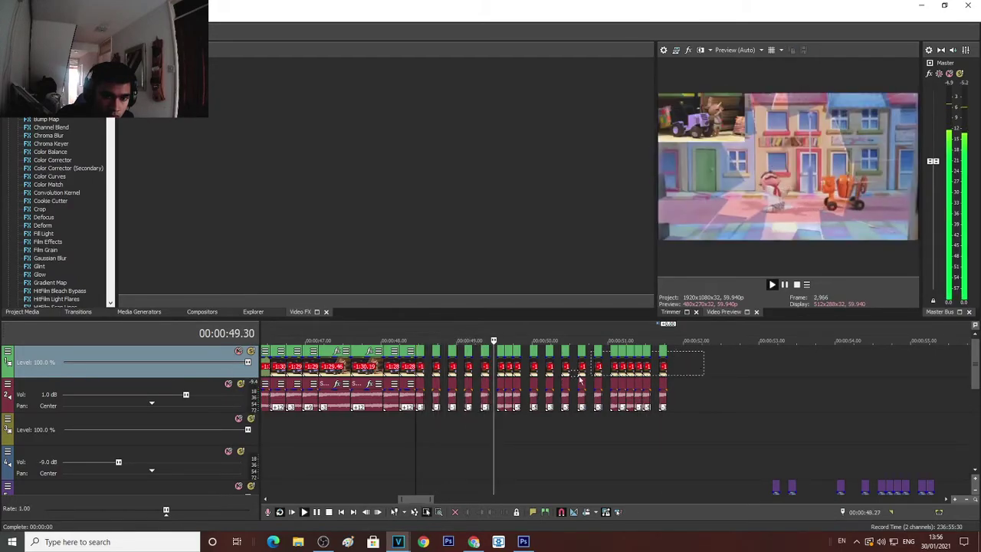
Copy all video and audio clips between 00:00:48.27 and 00:00:51.47 and paste them at 00:00:51.54
{"action": "left_click_drag", "start_coordinate": [423, 401], "coordinate": [421, 400]}
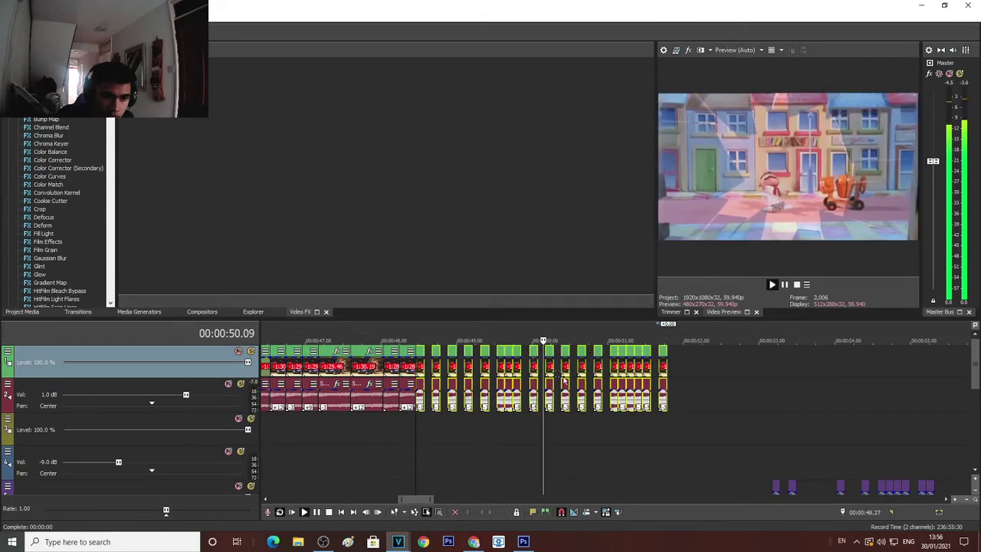
{"action": "key", "text": "space"}
{"action": "left_click", "coordinate": [667, 367]}
{"action": "scroll", "coordinate": [667, 366], "scroll_direction": "up", "scroll_amount": 1}
{"action": "scroll", "coordinate": [668, 365], "scroll_direction": "up", "scroll_amount": 3}
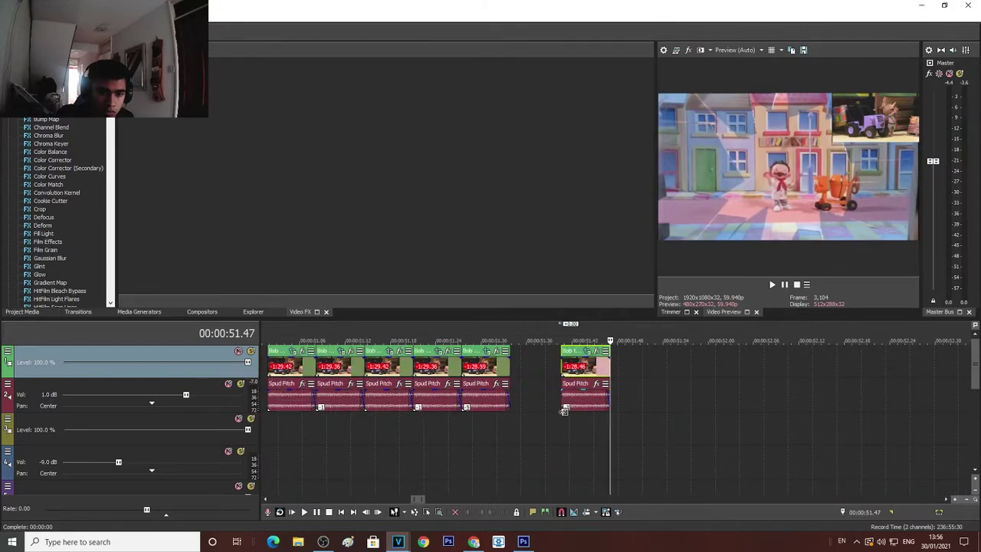
{"action": "left_click_drag", "start_coordinate": [564, 411], "coordinate": [608, 411]}
{"action": "left_click_drag", "start_coordinate": [588, 335], "coordinate": [629, 339]}
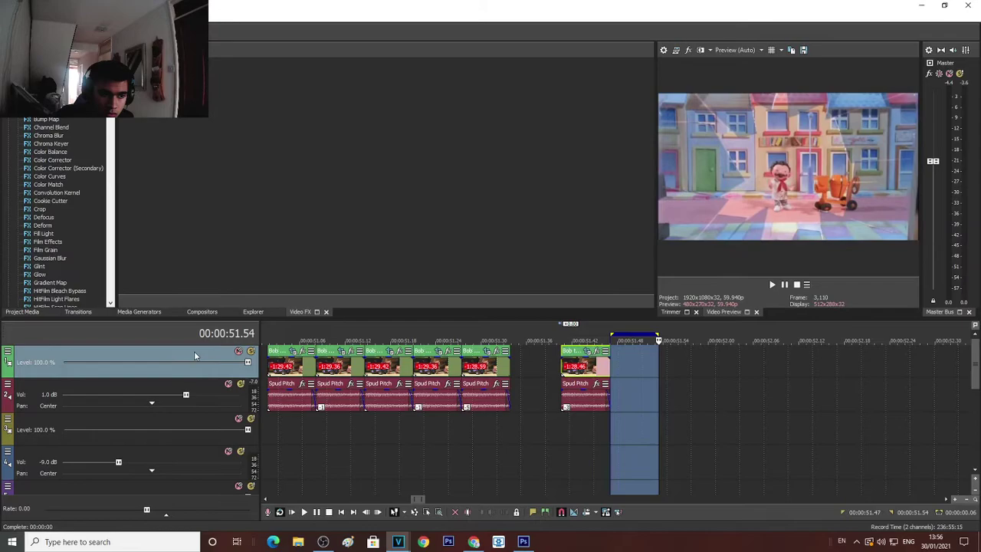
{"action": "key", "text": "End"}
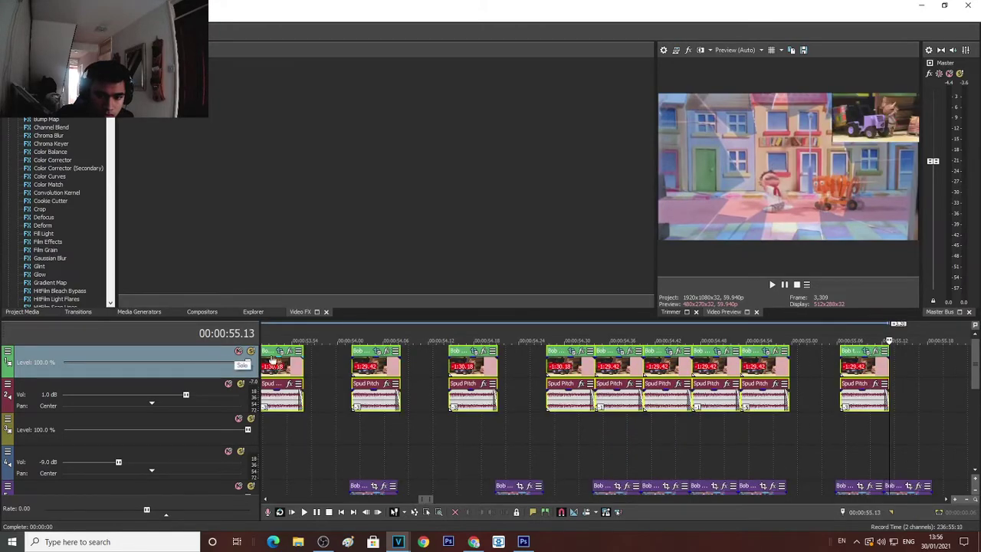
{"action": "left_click", "coordinate": [381, 375]}
{"action": "scroll", "coordinate": [384, 376], "scroll_direction": "down", "scroll_amount": 5}
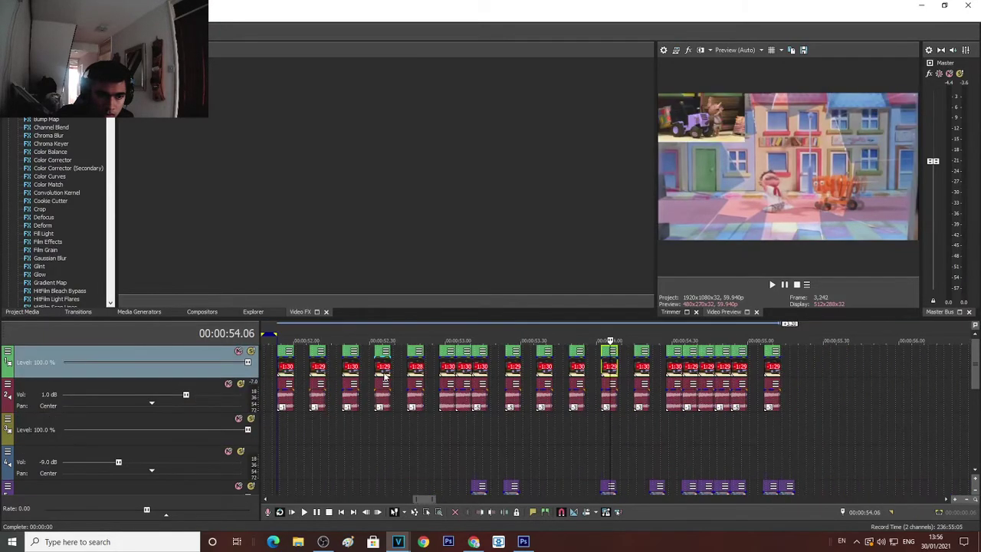
{"action": "key", "text": "ctrl+r"}
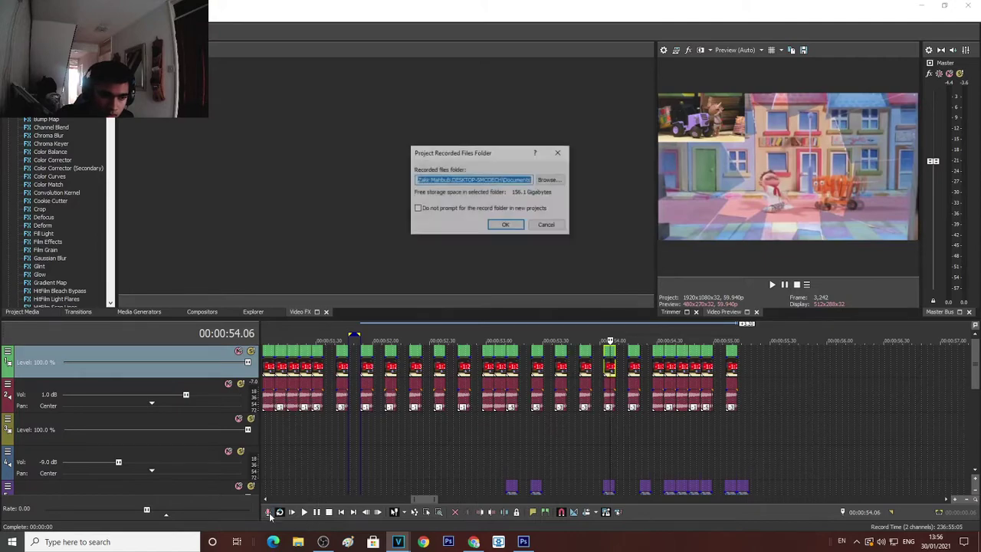
{"action": "key", "text": "Return"}
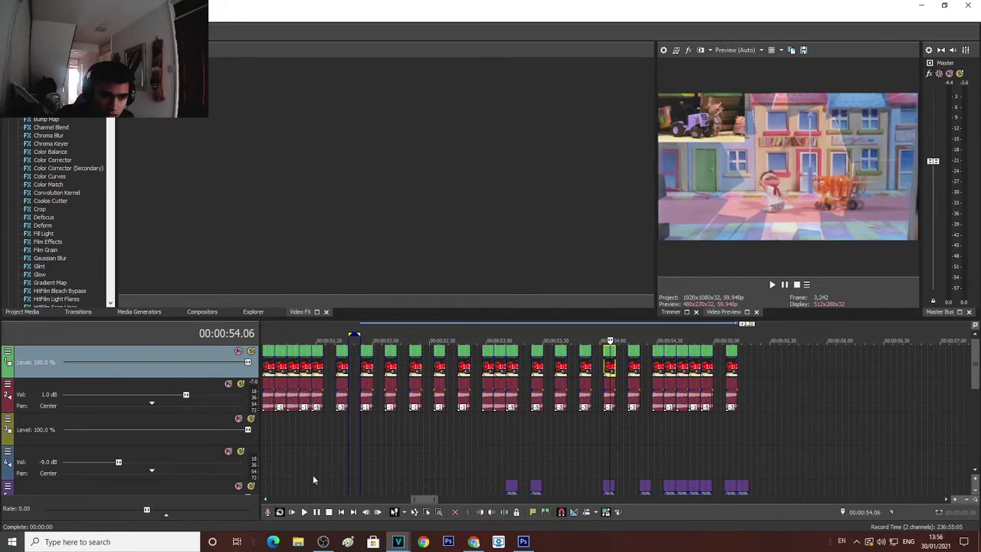
Play back the pasted clips from 00:00:51.54 and check the alignment of the last clips around 00:00:55.06
{"action": "left_click", "coordinate": [368, 400]}
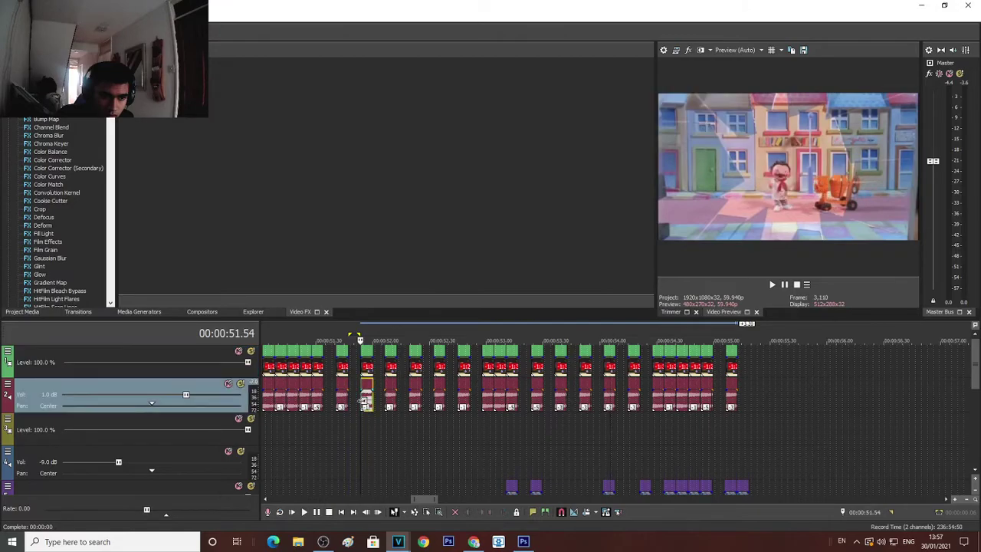
{"action": "left_click", "coordinate": [731, 400]}
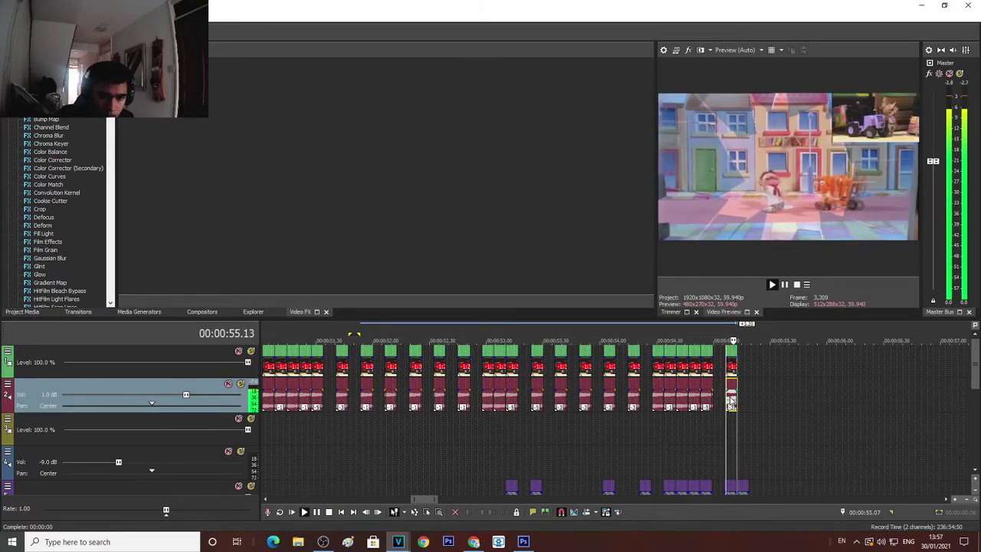
{"action": "scroll", "coordinate": [730, 400], "scroll_direction": "up", "scroll_amount": 3}
{"action": "key", "text": "space"}
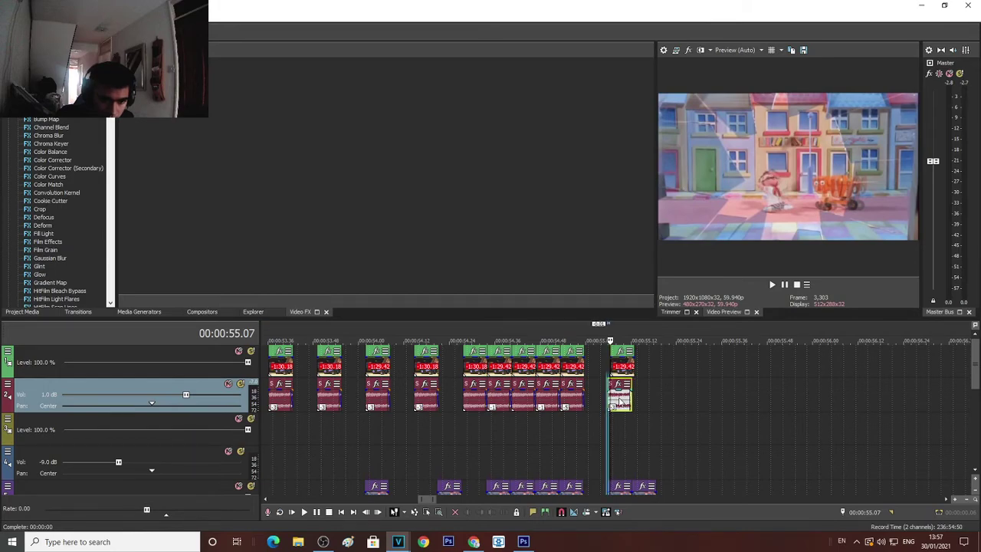
{"action": "left_click", "coordinate": [605, 371]}
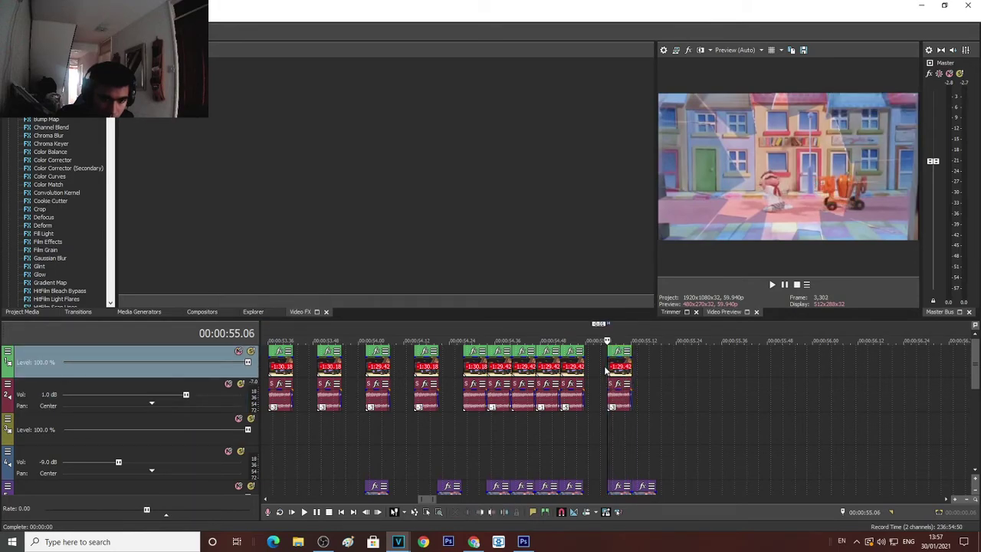
{"action": "left_click", "coordinate": [582, 363]}
{"action": "scroll", "coordinate": [583, 364], "scroll_direction": "down", "scroll_amount": 3}
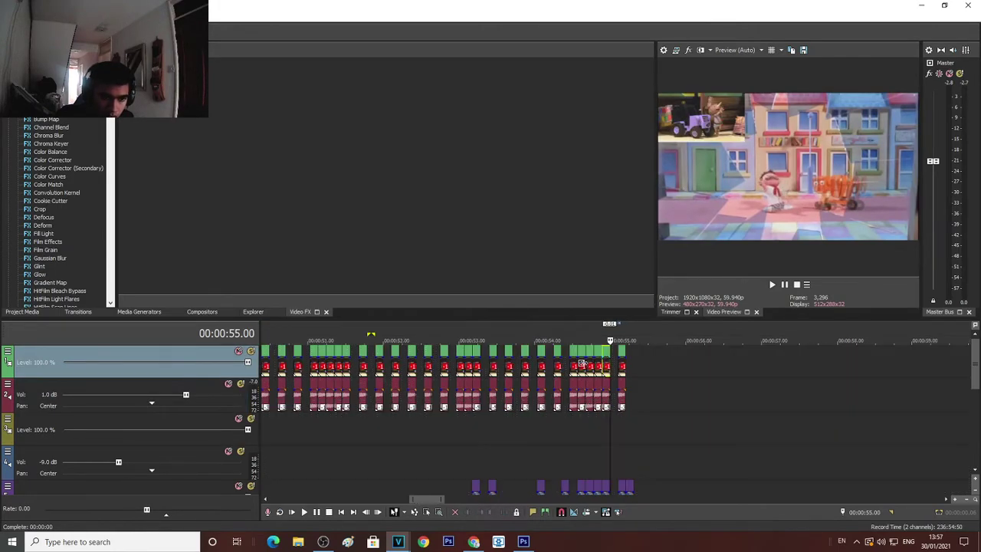
{"action": "scroll", "coordinate": [494, 366], "scroll_direction": "down", "scroll_amount": 3}
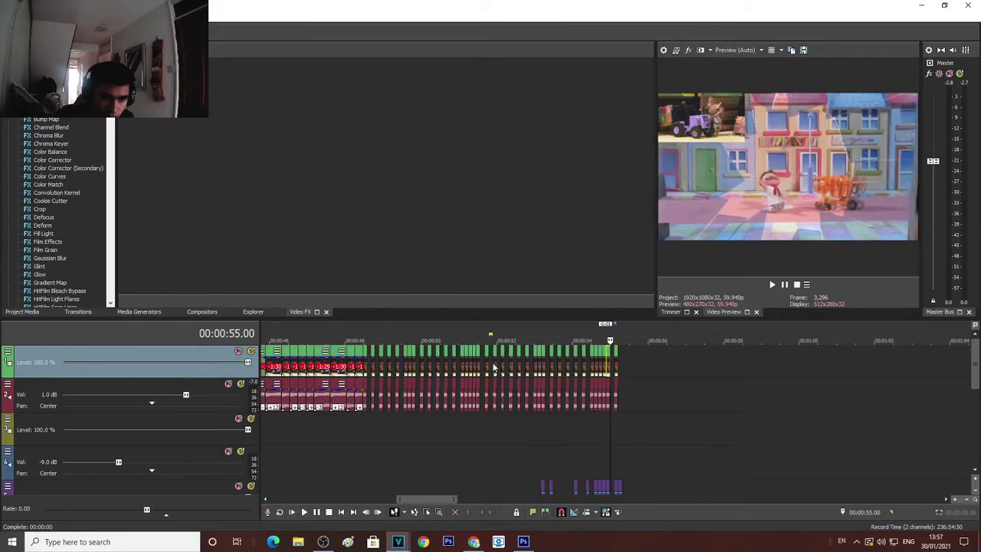
Delete all short video and Spud Pitch clips after 00:00:48.27 on the top two tracks
{"action": "left_click", "coordinate": [364, 371]}
{"action": "left_click_drag", "start_coordinate": [621, 362], "coordinate": [382, 411]}
{"action": "key", "text": "Delete"}
{"action": "scroll", "coordinate": [492, 383], "scroll_direction": "up", "scroll_amount": 2}
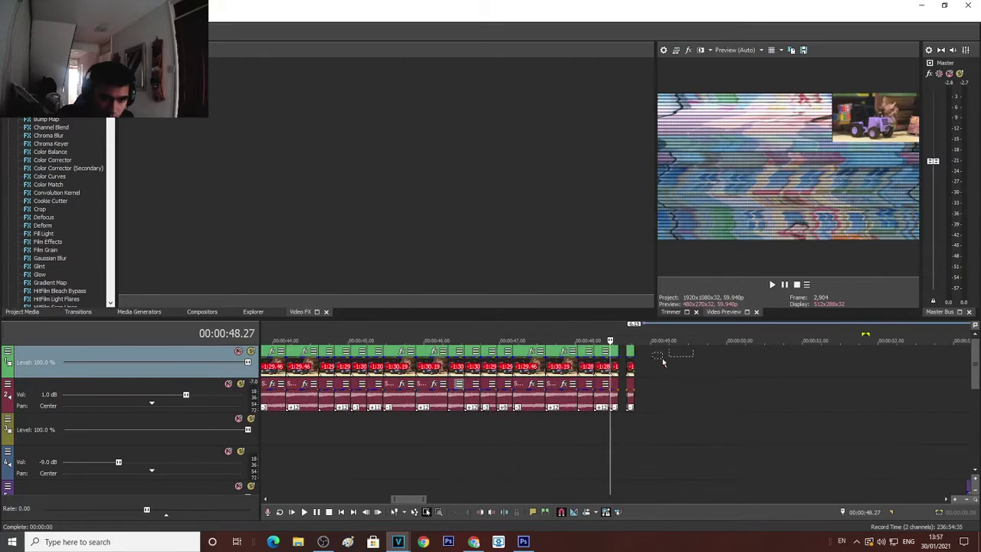
{"action": "left_click_drag", "start_coordinate": [618, 386], "coordinate": [613, 391]}
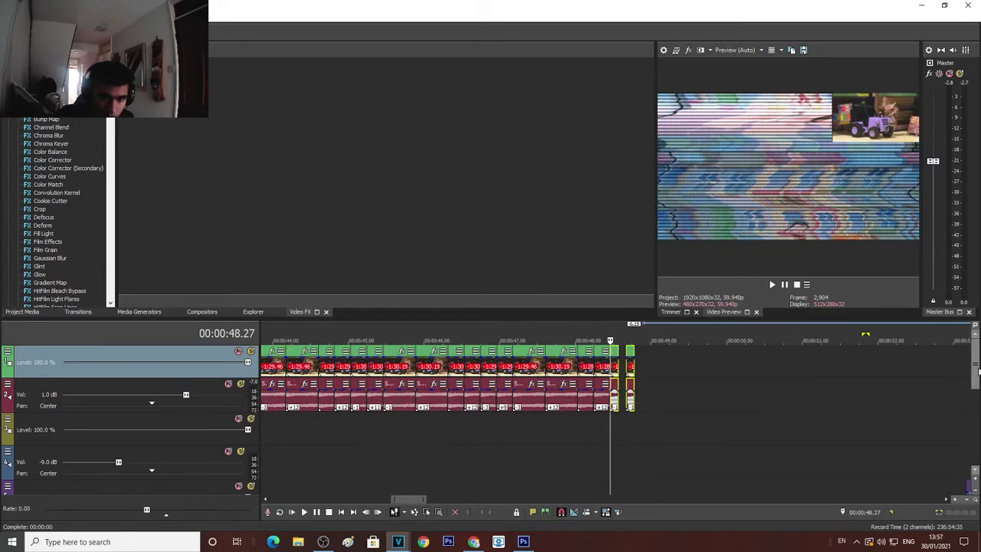
{"action": "key", "text": "Delete"}
Paste the short video and Spud Pitch clips onto tracks 3 and 4 at 00:00:53.10 and trim the first pair to the clip below
{"action": "scroll", "coordinate": [882, 430], "scroll_direction": "down", "scroll_amount": 2}
{"action": "left_click", "coordinate": [790, 466]}
{"action": "scroll", "coordinate": [786, 466], "scroll_direction": "up", "scroll_amount": 3}
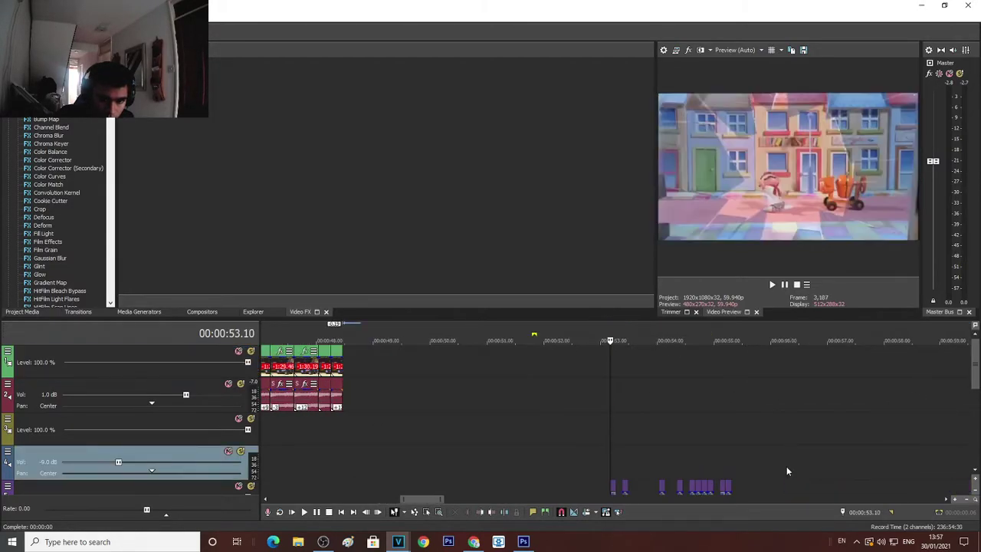
{"action": "key", "text": "ctrl+v"}
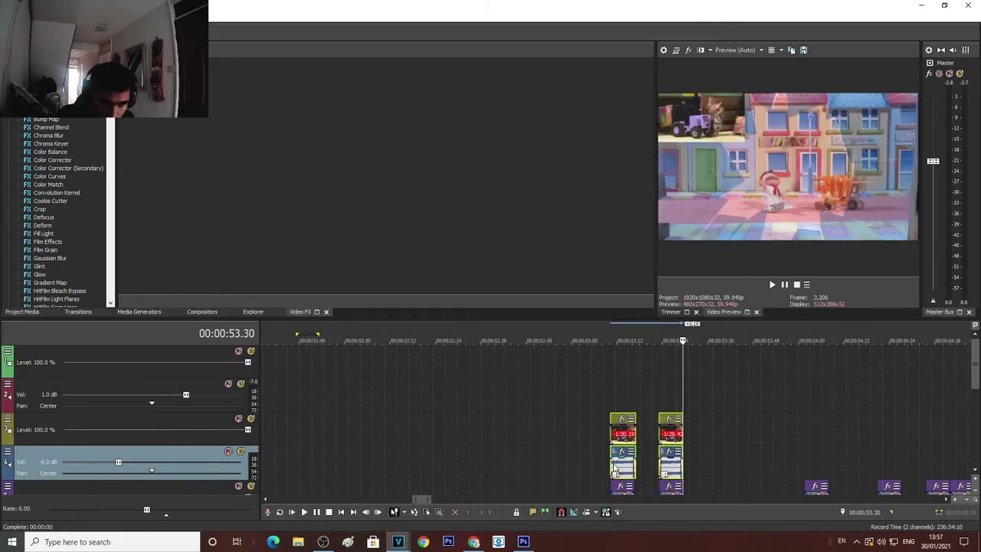
{"action": "scroll", "coordinate": [664, 492], "scroll_direction": "up", "scroll_amount": 3}
{"action": "left_click", "coordinate": [707, 486]}
{"action": "left_click_drag", "start_coordinate": [711, 470], "coordinate": [706, 470]}
{"action": "left_click_drag", "start_coordinate": [712, 436], "coordinate": [706, 436]}
Align the second video and Spud Pitch pair with the track 5 clip starting at 00:00:53.23
{"action": "left_click", "coordinate": [823, 436]}
{"action": "left_click", "coordinate": [811, 487]}
{"action": "scroll", "coordinate": [803, 485], "scroll_direction": "up", "scroll_amount": 3}
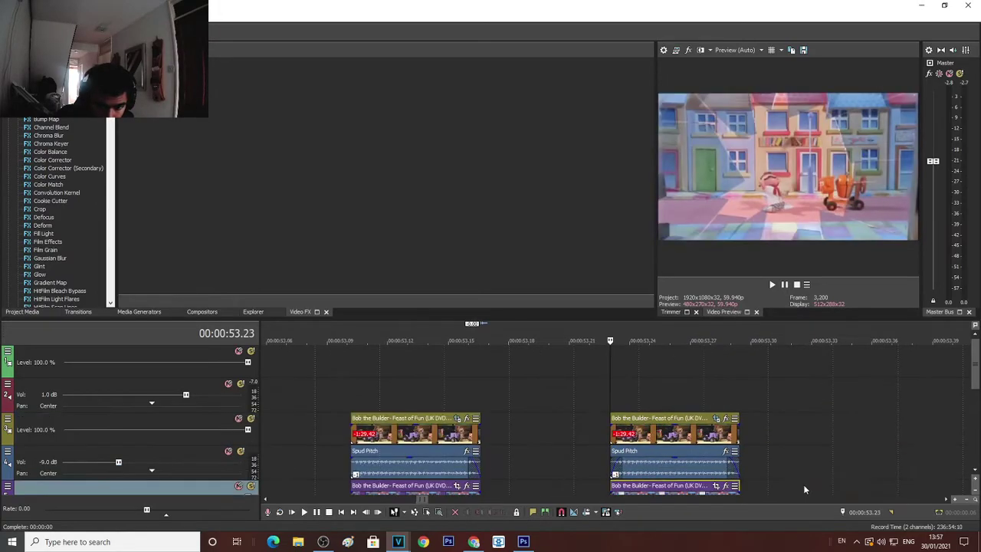
{"action": "left_click", "coordinate": [873, 488]}
{"action": "left_click", "coordinate": [867, 487]}
{"action": "scroll", "coordinate": [711, 470], "scroll_direction": "down", "scroll_amount": 6}
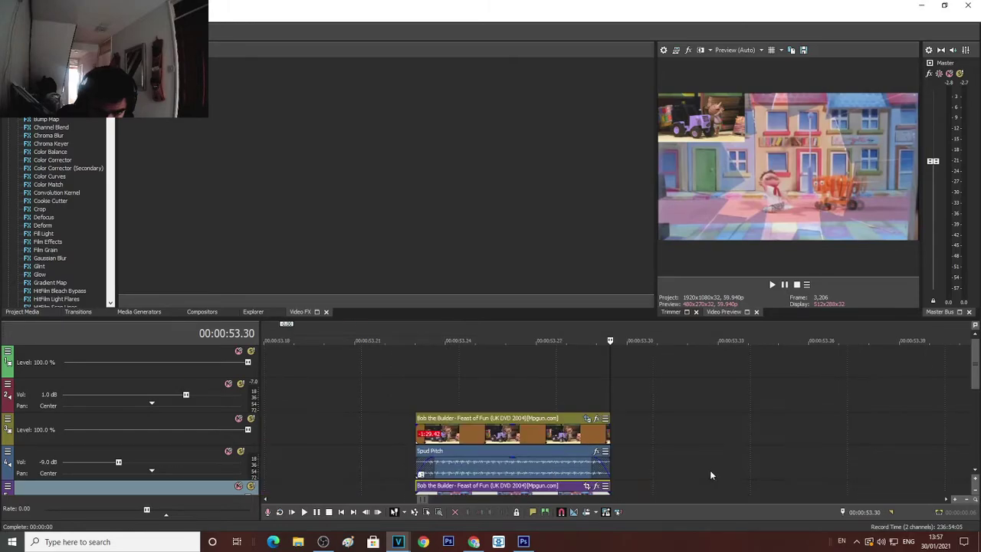
Delete the second video and Spud Pitch pair and paste a copy of the first video clip at 00:00:53.23
{"action": "left_click", "coordinate": [595, 438]}
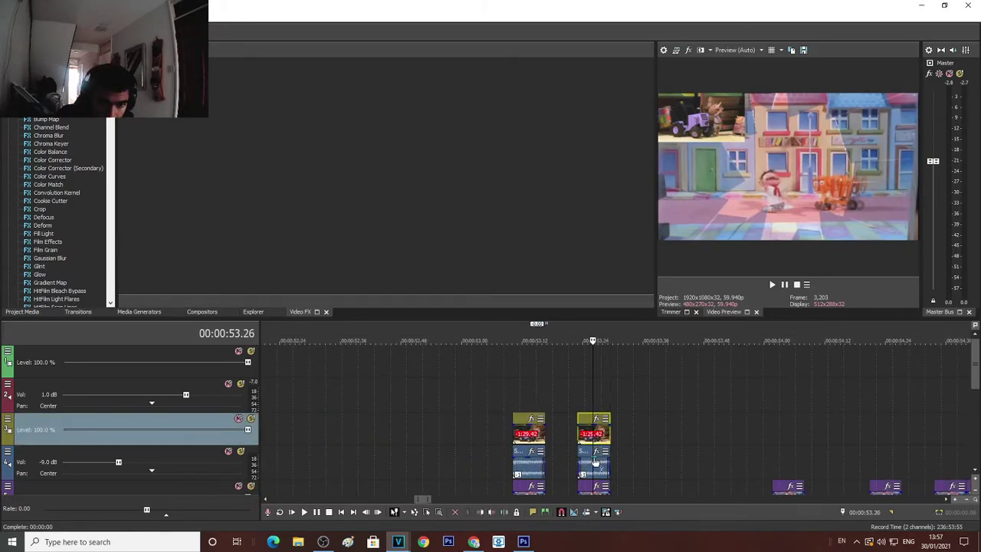
{"action": "key", "text": "Delete"}
{"action": "left_click", "coordinate": [595, 463]}
{"action": "key", "text": "Delete"}
{"action": "left_click", "coordinate": [536, 437]}
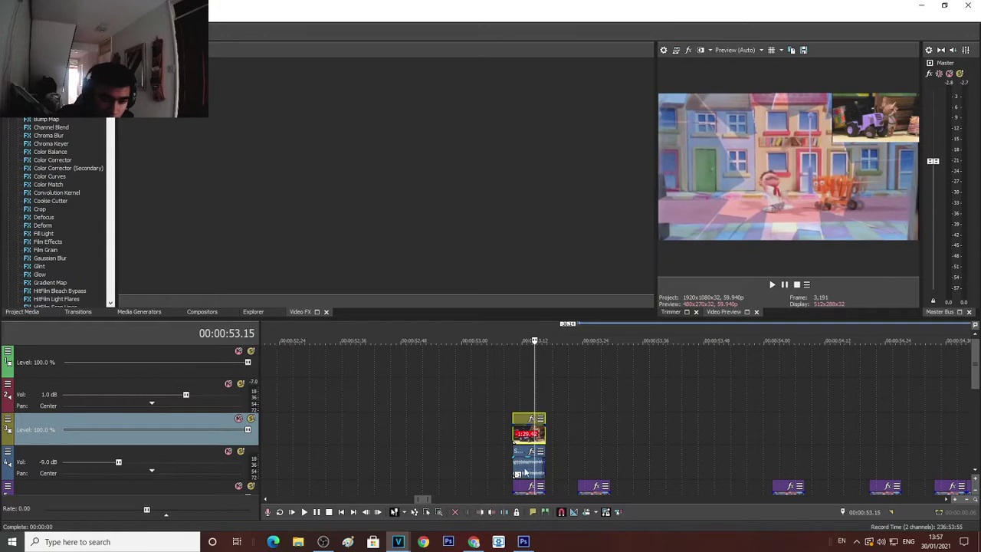
{"action": "left_click", "coordinate": [578, 436]}
{"action": "key", "text": "ctrl+v"}
{"action": "left_click", "coordinate": [588, 438]}
Move the first video clip's Pan/Crop frame to X Center 960 so its picture sits in the upper-left corner of the video
{"action": "left_click", "coordinate": [530, 433]}
{"action": "right_click", "coordinate": [531, 436]}
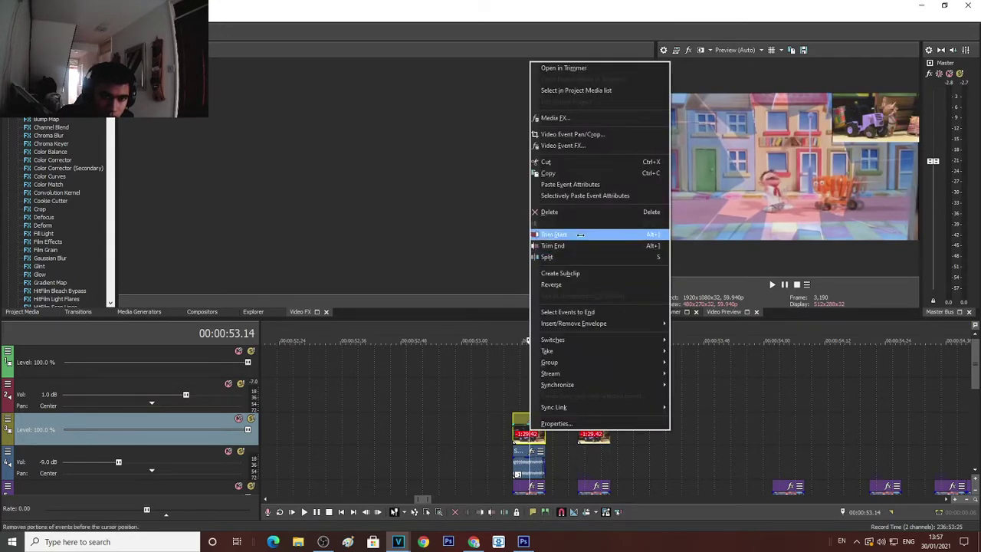
{"action": "left_click", "coordinate": [609, 134]}
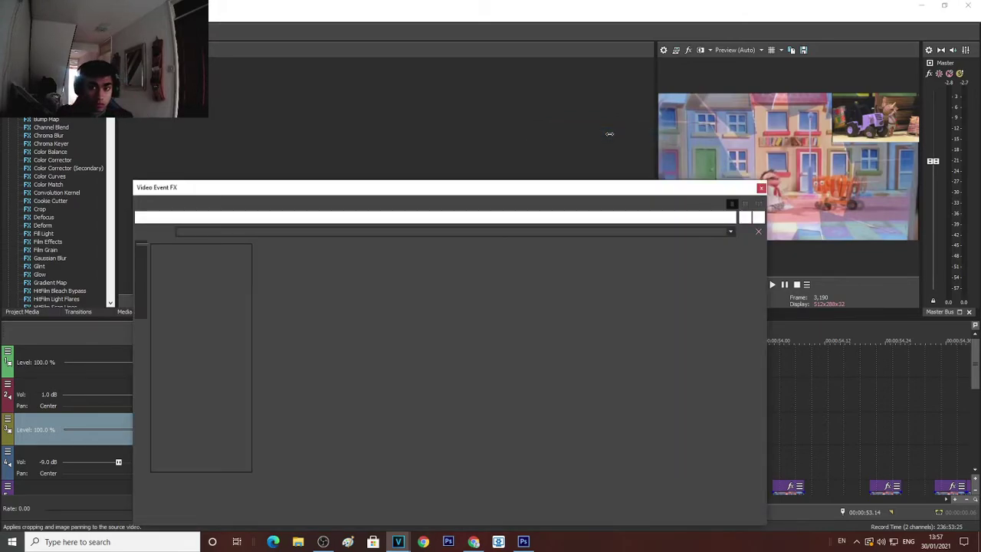
{"action": "left_click", "coordinate": [935, 547]}
{"action": "left_click", "coordinate": [377, 401]}
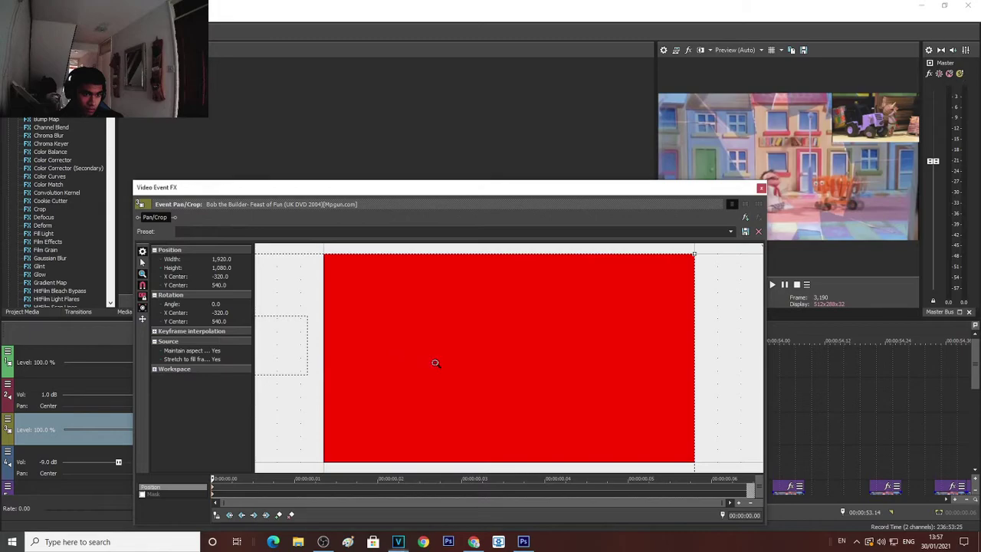
{"action": "scroll", "coordinate": [441, 362], "scroll_direction": "down", "scroll_amount": 4}
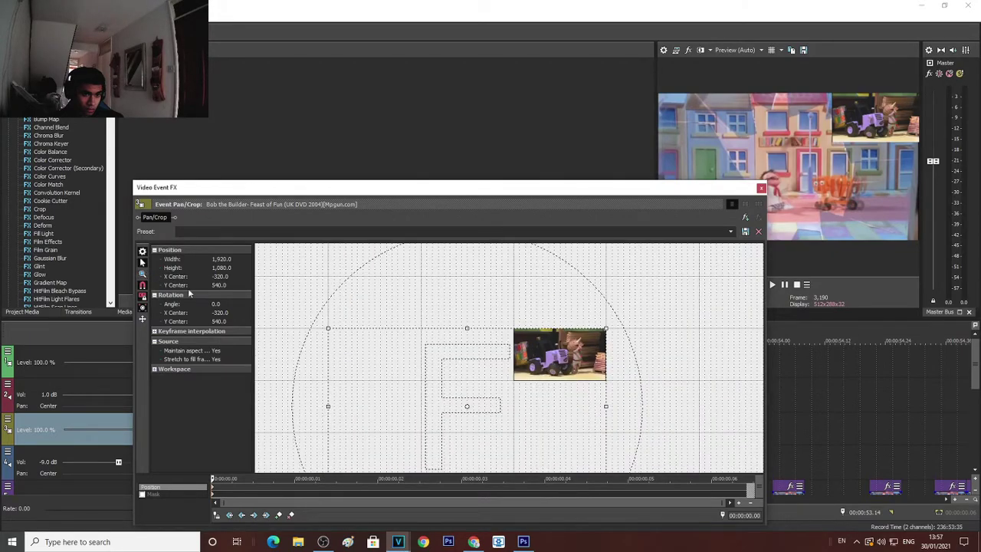
{"action": "left_click_drag", "start_coordinate": [500, 378], "coordinate": [677, 375]}
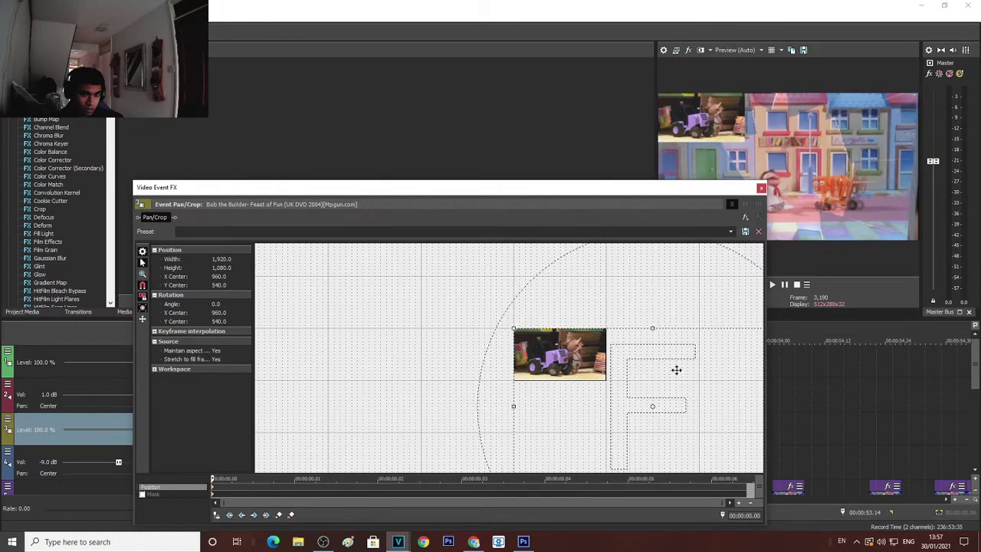
{"action": "left_click", "coordinate": [762, 189]}
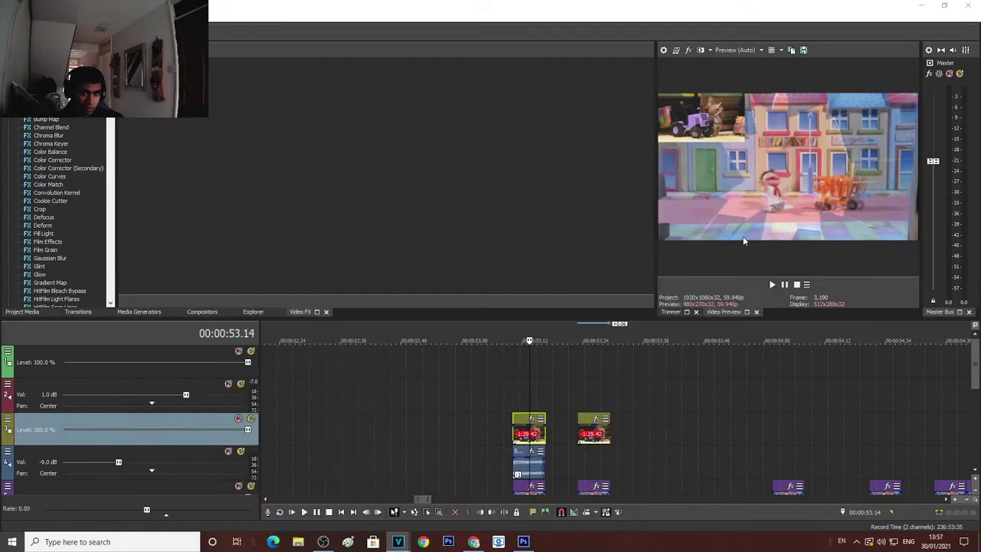
Copy the first Spud Pitch clip and paste it beneath the second video clip
{"action": "left_click", "coordinate": [526, 473]}
{"action": "left_click", "coordinate": [580, 458]}
{"action": "key", "text": "ctrl+v"}
Cut both video and Spud Pitch pairs and paste them onto the top two tracks at 00:00:48.27
{"action": "left_click_drag", "start_coordinate": [640, 433], "coordinate": [461, 456]}
{"action": "scroll", "coordinate": [460, 458], "scroll_direction": "down", "scroll_amount": 8}
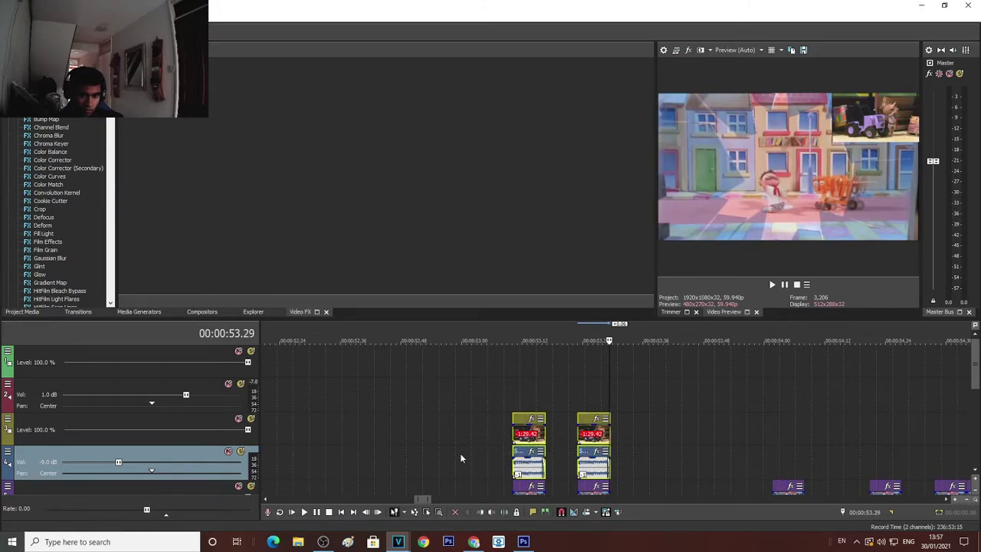
{"action": "key", "text": "ctrl+x"}
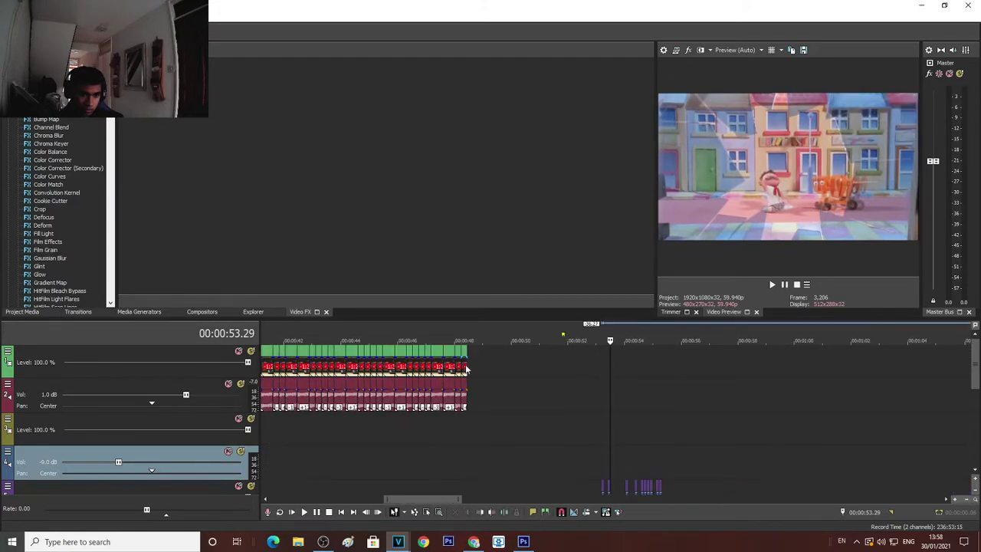
{"action": "left_click", "coordinate": [465, 367]}
{"action": "scroll", "coordinate": [465, 366], "scroll_direction": "up", "scroll_amount": 6}
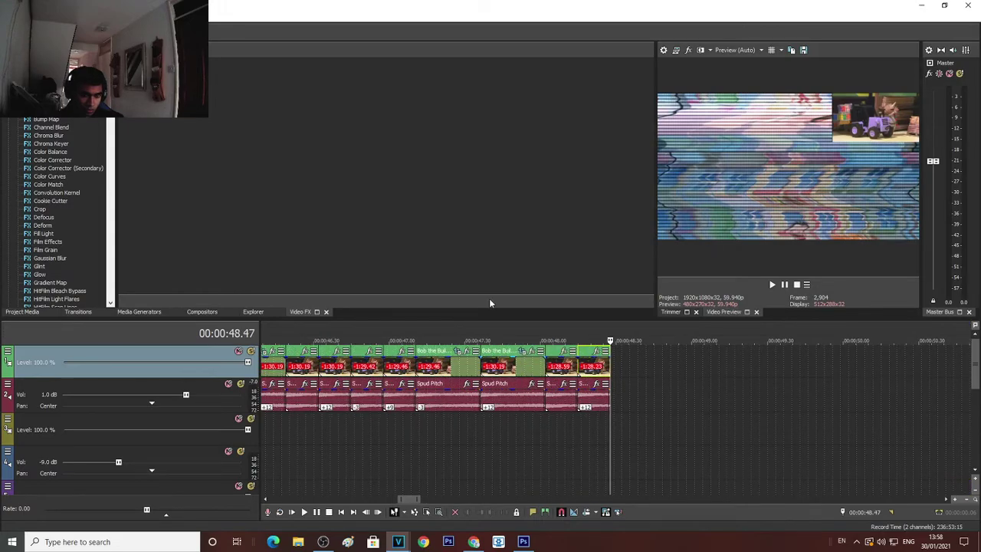
{"action": "key", "text": "ctrl+v"}
Paste the two clip pairs twice more along the timeline, shifting each set right to leave a one-clip gap before it
{"action": "scroll", "coordinate": [489, 299], "scroll_direction": "up", "scroll_amount": 2}
{"action": "key", "text": "ctrl+v"}
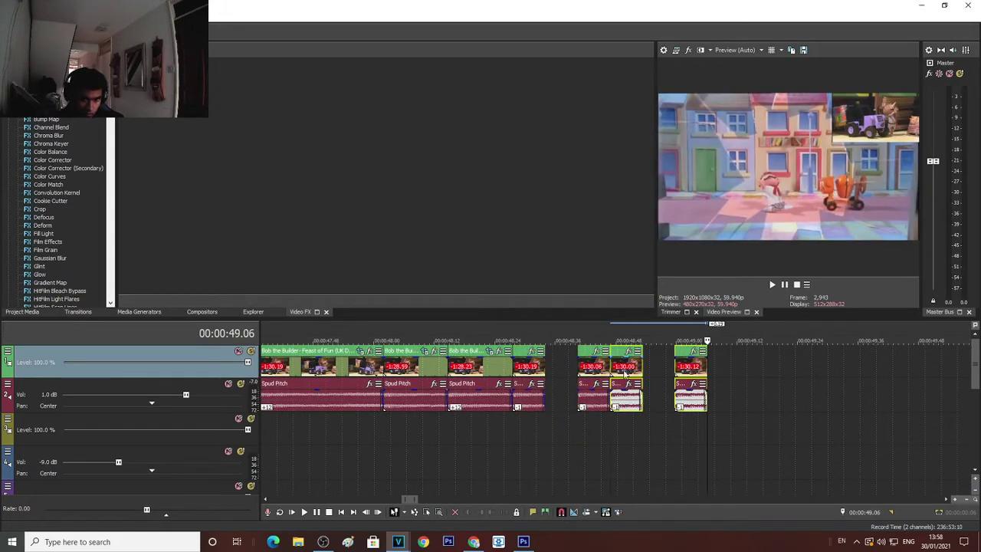
{"action": "left_click_drag", "start_coordinate": [620, 370], "coordinate": [651, 369]}
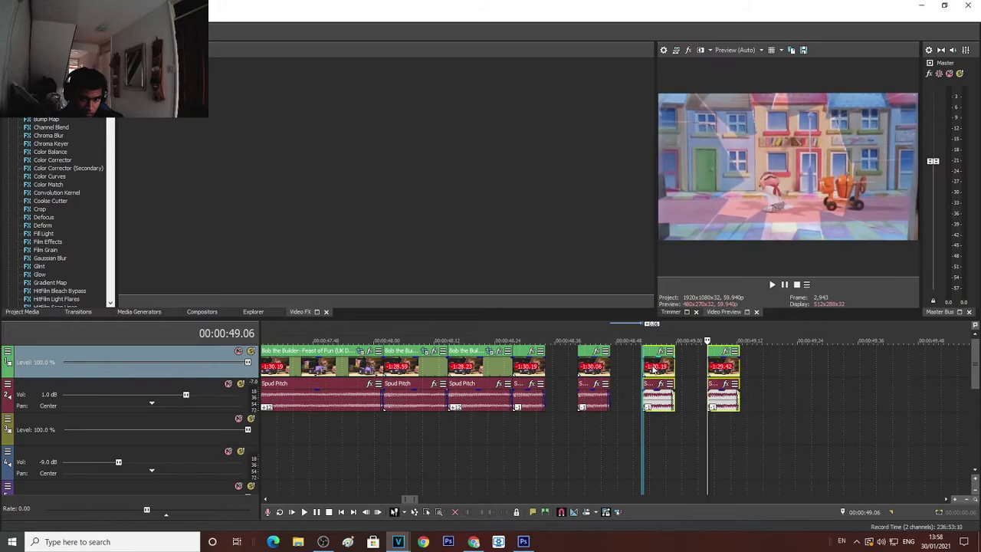
{"action": "left_click", "coordinate": [744, 369]}
{"action": "key", "text": "ctrl+v"}
{"action": "left_click_drag", "start_coordinate": [772, 370], "coordinate": [790, 372]}
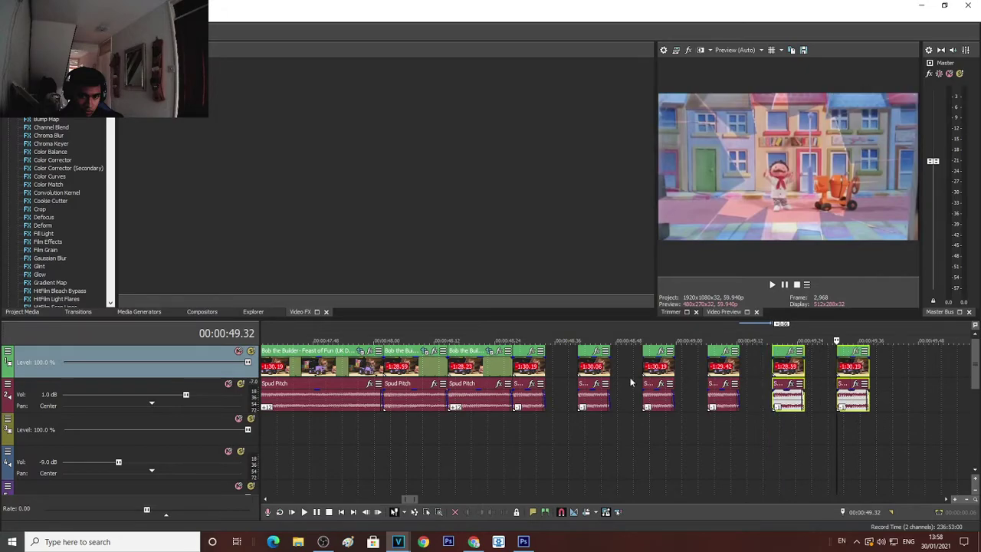
Play back the repeated short clips from 00:00:48.27
{"action": "left_click", "coordinate": [519, 371]}
{"action": "key", "text": "space"}
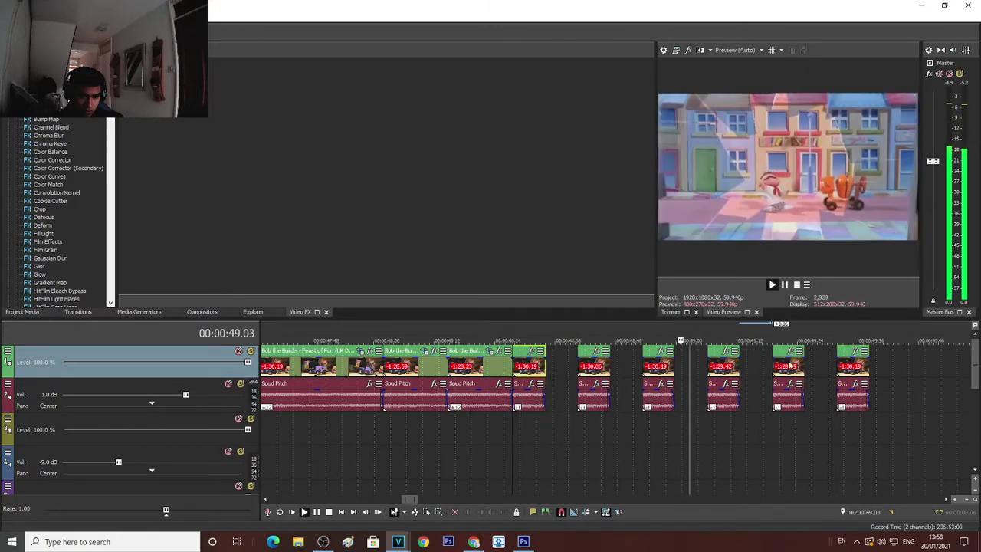
{"action": "key", "text": "space"}
Paste copies of the video clip near 00:00:49.21 and the last Spud Pitch clip directly after the final pair at 00:00:49.38
{"action": "left_click", "coordinate": [860, 368]}
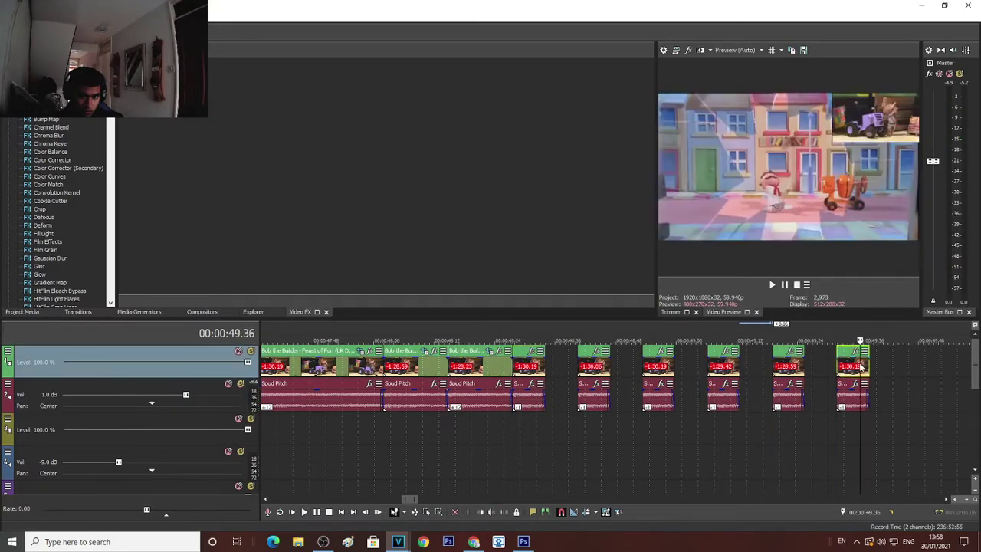
{"action": "left_click", "coordinate": [782, 370]}
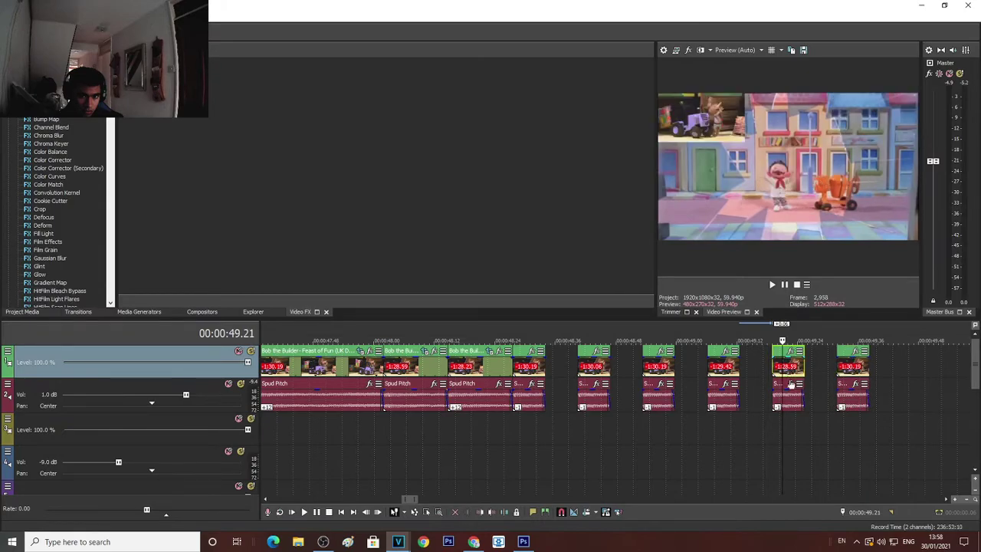
{"action": "left_click", "coordinate": [871, 368]}
{"action": "key", "text": "ctrl+v"}
{"action": "left_click", "coordinate": [853, 387]}
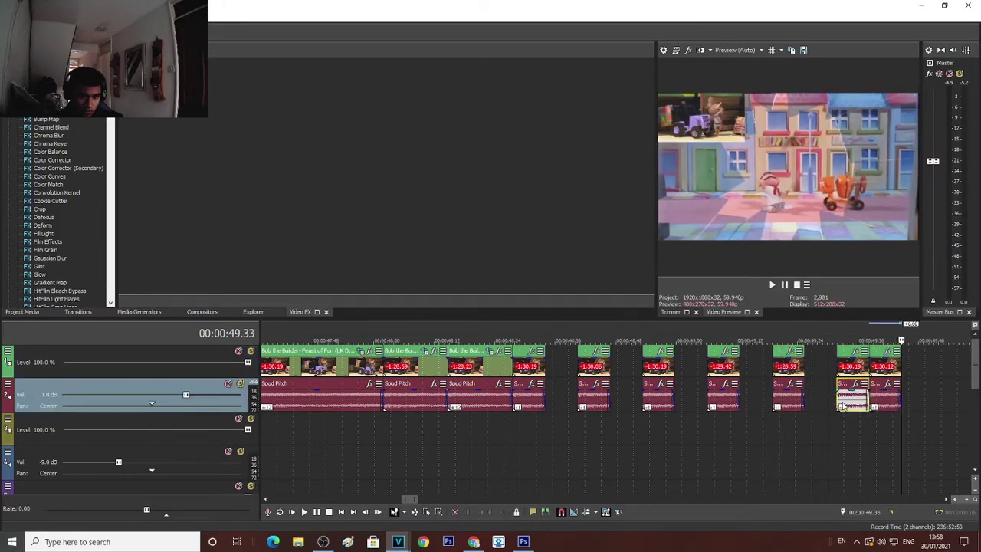
{"action": "left_click", "coordinate": [884, 405]}
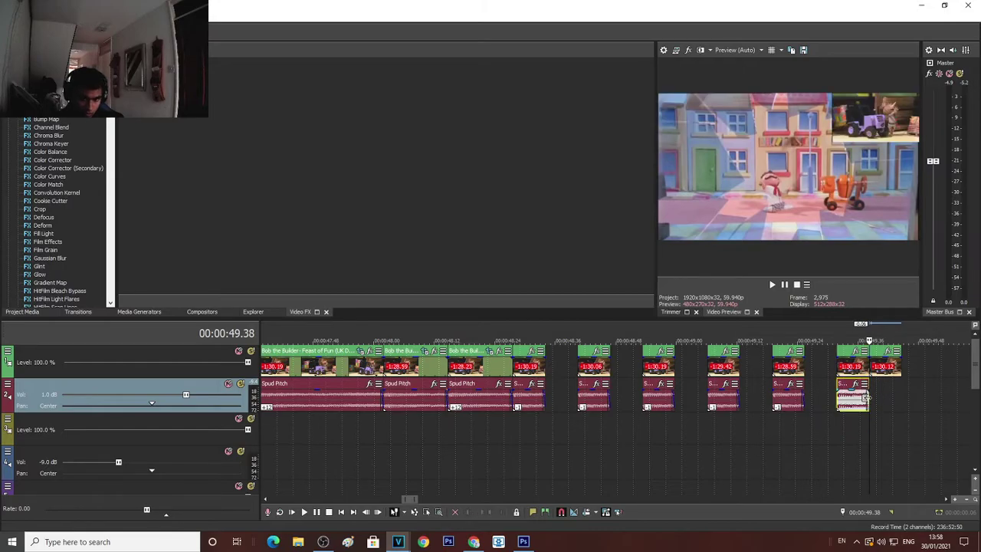
{"action": "left_click", "coordinate": [519, 405]}
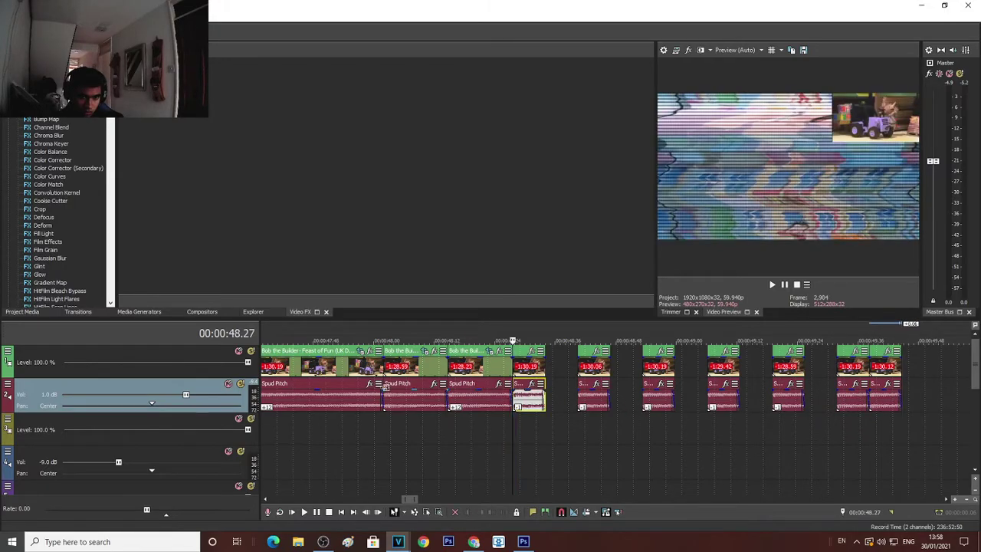
Solo the Spud Pitch audio track and play back the short clips from 00:00:48.27
{"action": "left_click", "coordinate": [239, 384]}
{"action": "key", "text": "space"}
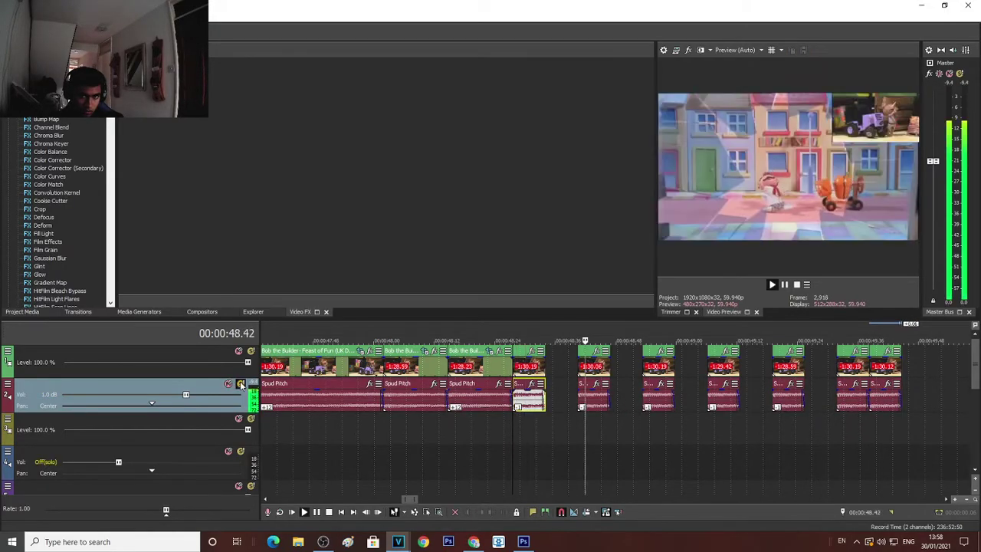
{"action": "key", "text": "space"}
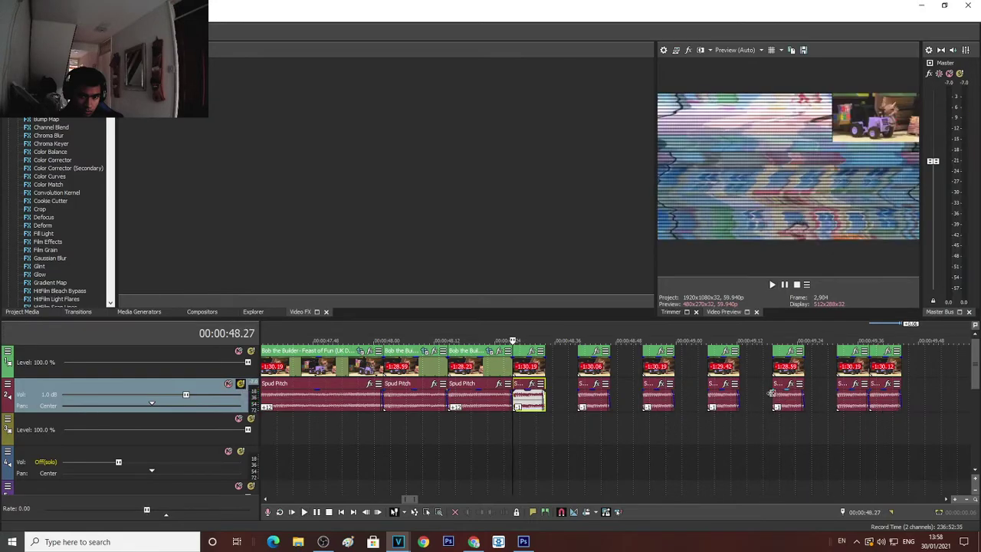
Paste copies of the second and third short clip pairs directly after the last pair and set their Spud Pitch clips to -5
{"action": "left_click", "coordinate": [892, 368]}
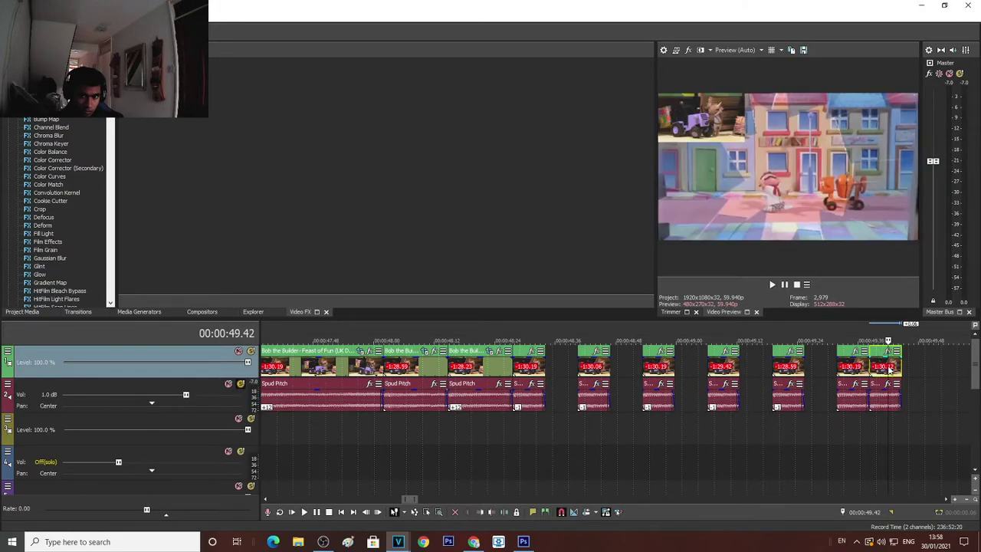
{"action": "left_click_drag", "start_coordinate": [580, 361], "coordinate": [695, 396]}
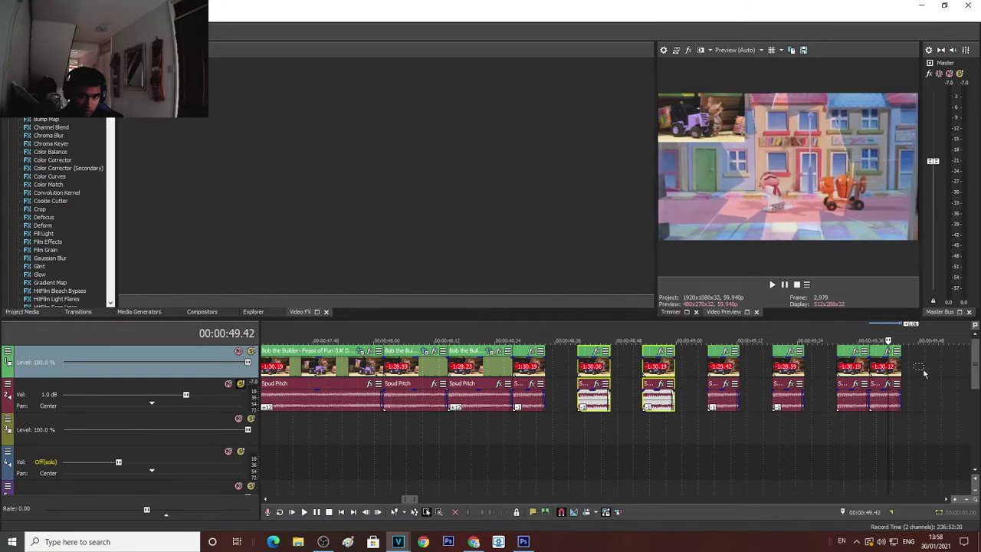
{"action": "key", "text": "ctrl+v"}
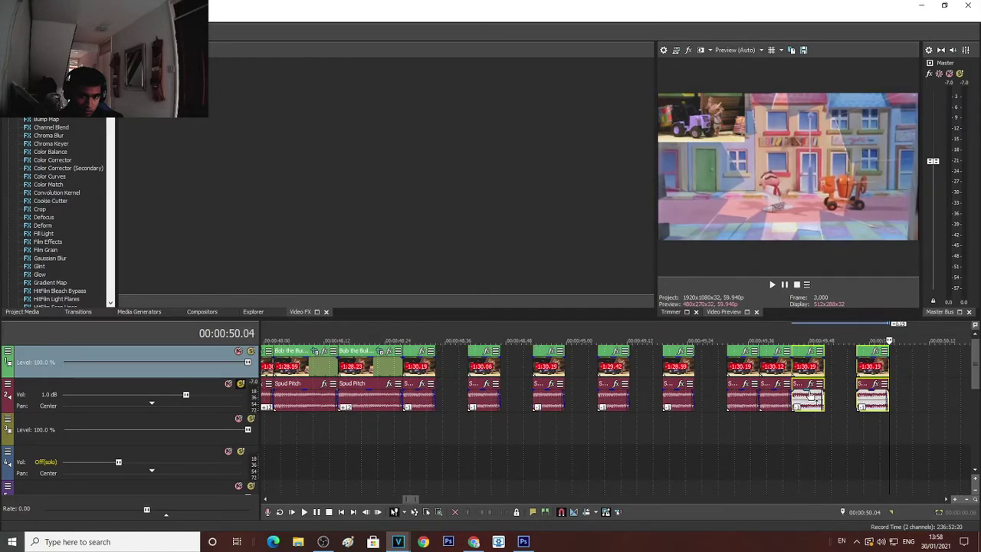
{"action": "left_click", "coordinate": [872, 371]}
Copy the four spaced clip pairs after 00:00:48.27 and paste them at 00:00:50.10, leaving a one-clip gap before them
{"action": "left_click", "coordinate": [481, 368]}
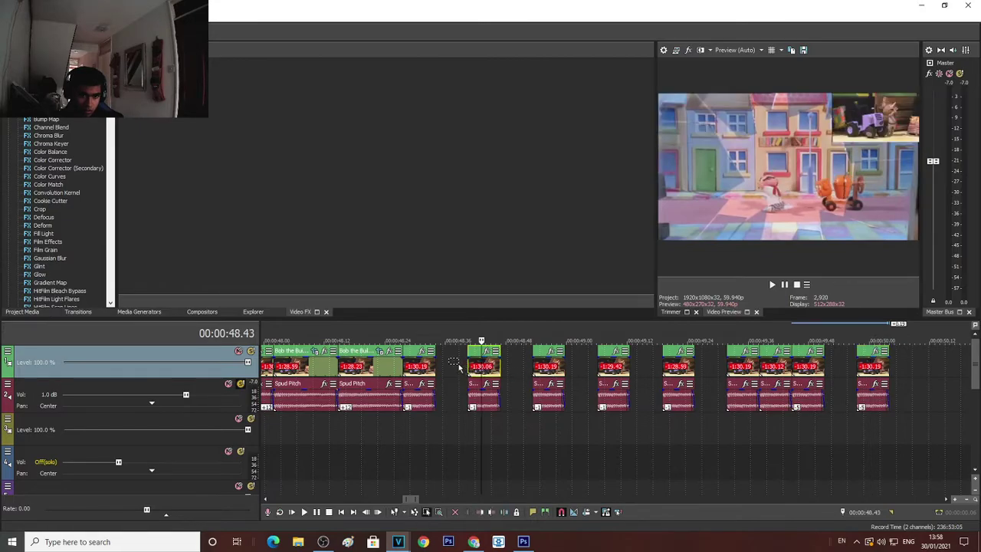
{"action": "left_click_drag", "start_coordinate": [688, 402], "coordinate": [691, 402]}
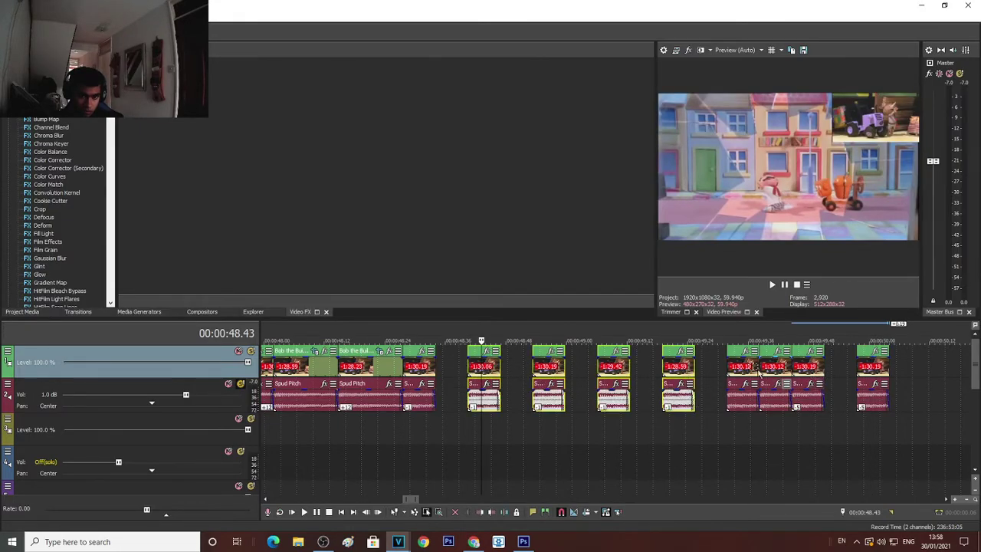
{"action": "left_click", "coordinate": [889, 371]}
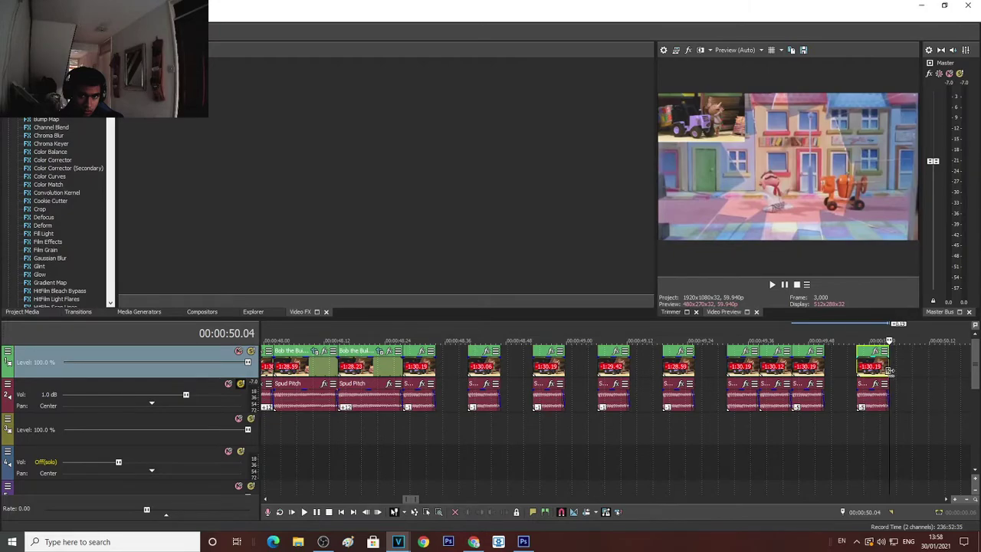
{"action": "key", "text": "ctrl+v"}
{"action": "left_click_drag", "start_coordinate": [666, 369], "coordinate": [707, 371]}
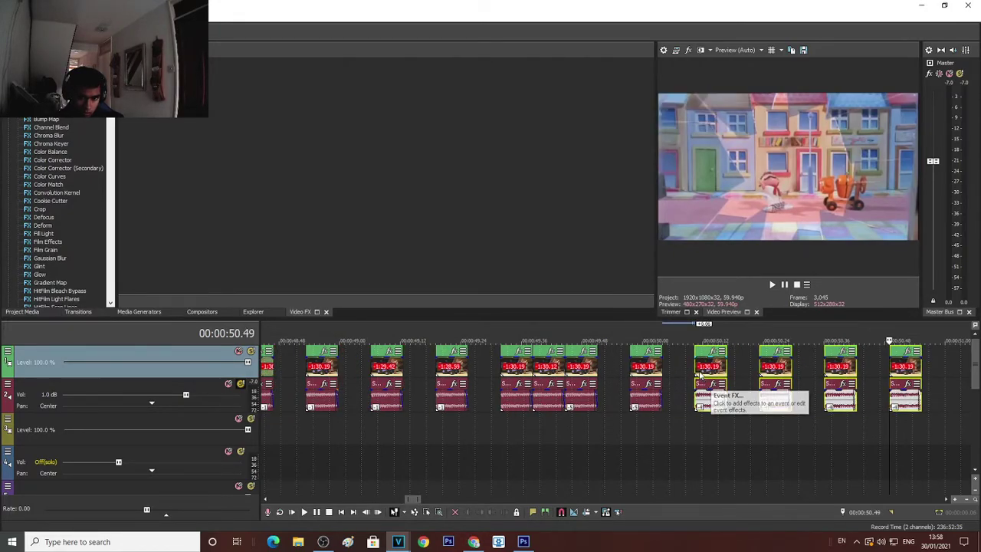
Play back from 00:00:50.10 and set the four newly pasted Spud Pitch clips to a pitch of -3
{"action": "left_click", "coordinate": [693, 369]}
{"action": "key", "text": "space"}
{"action": "key", "text": "space"}
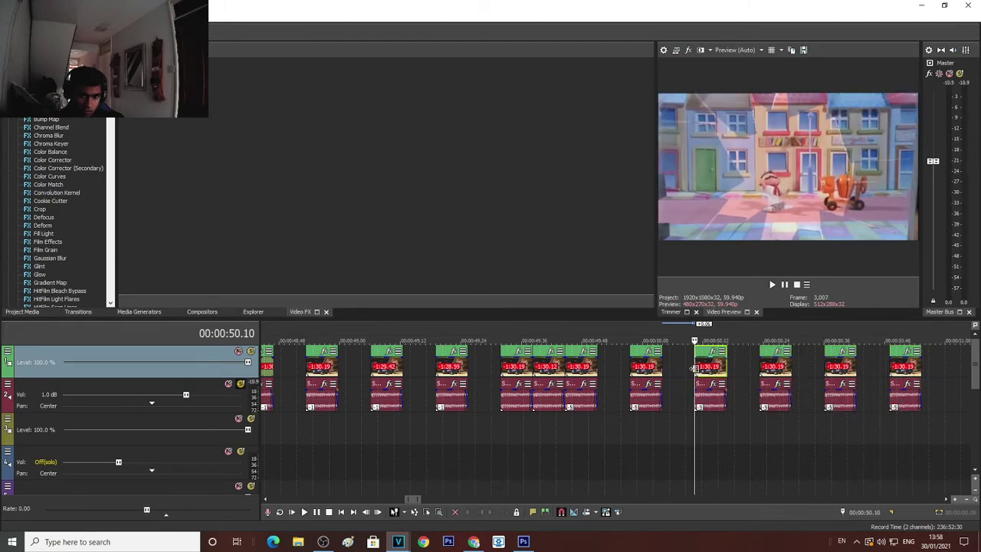
{"action": "left_click_drag", "start_coordinate": [934, 395], "coordinate": [671, 400]}
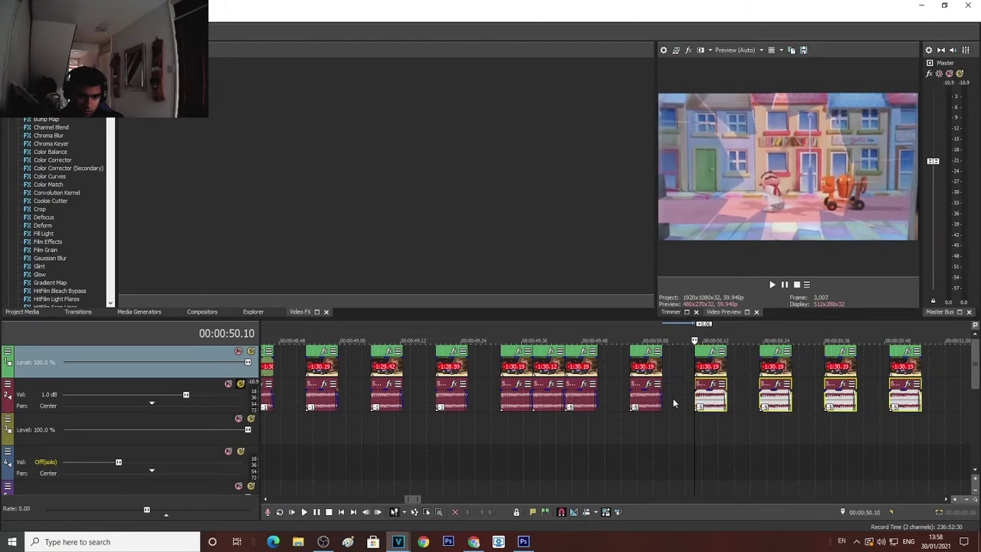
{"action": "scroll", "coordinate": [671, 404], "scroll_direction": "down", "scroll_amount": 3}
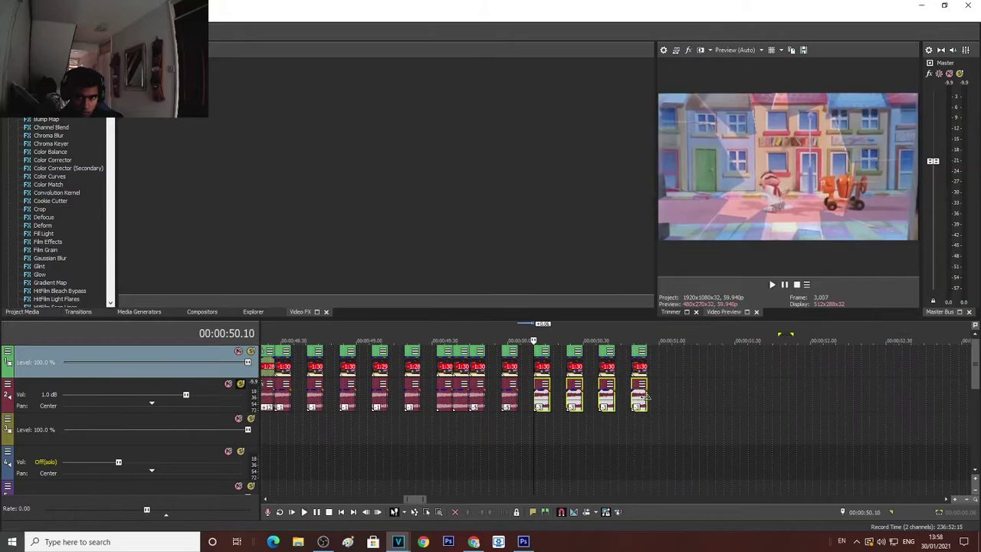
Copy the first two adjoining clip pairs near 00:00:49.35 and paste them one clip gap after the last pair, starting at 00:00:51.02
{"action": "left_click", "coordinate": [639, 374]}
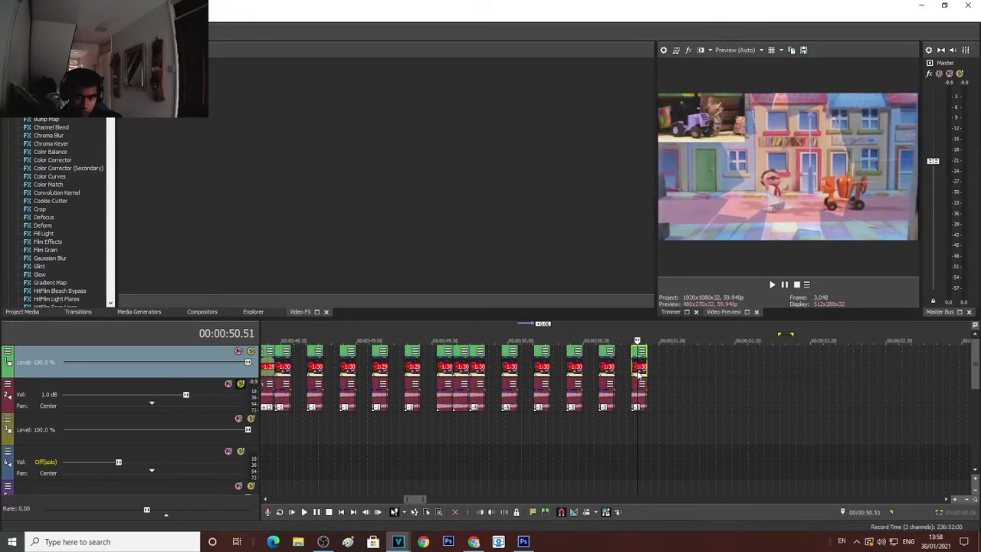
{"action": "left_click", "coordinate": [447, 367]}
{"action": "left_click_drag", "start_coordinate": [427, 370], "coordinate": [440, 370]}
{"action": "left_click", "coordinate": [461, 392]}
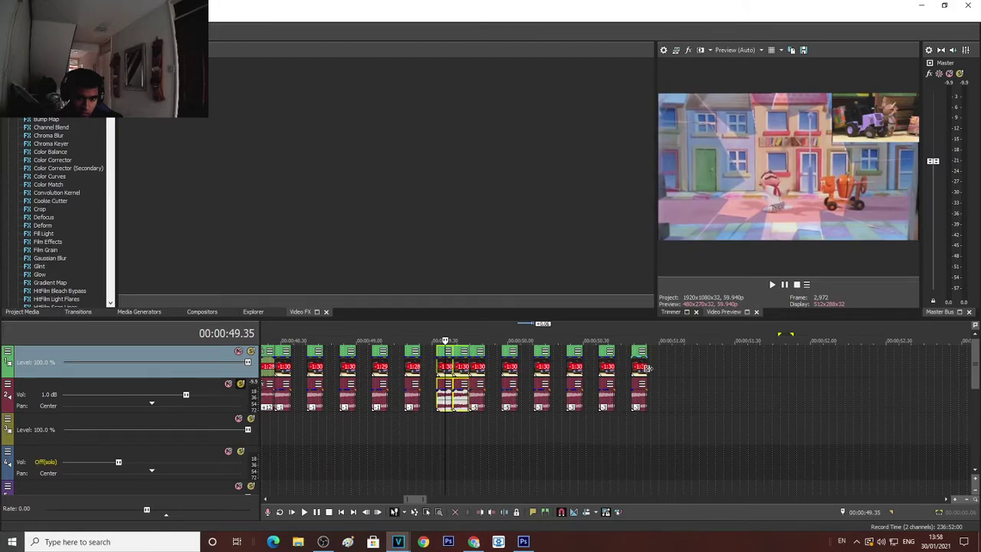
{"action": "left_click", "coordinate": [647, 368]}
{"action": "key", "text": "ctrl+v"}
{"action": "left_click_drag", "start_coordinate": [659, 370], "coordinate": [674, 372]}
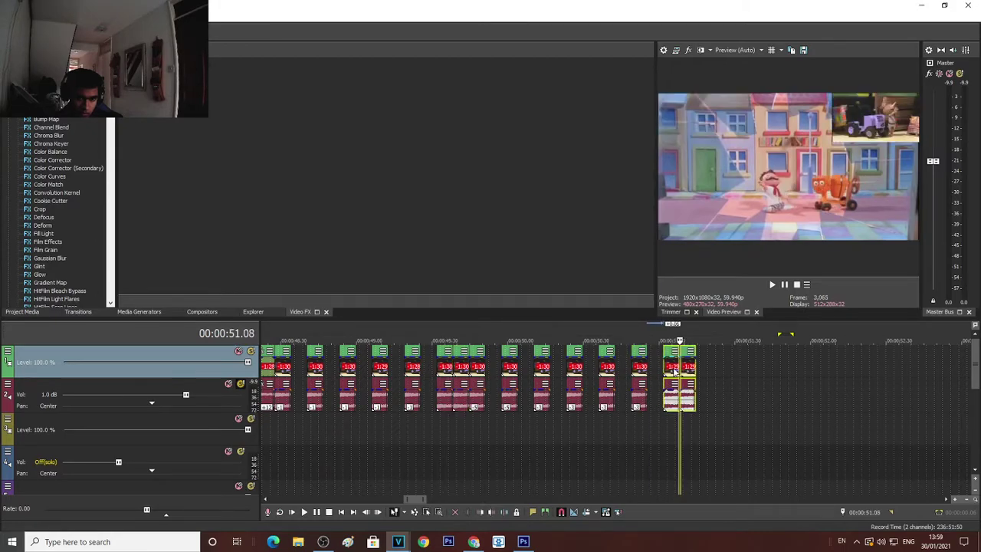
Check the gap before the pair at 00:00:51.02 against the length of one clip using a time selection
{"action": "scroll", "coordinate": [662, 397], "scroll_direction": "up", "scroll_amount": 5}
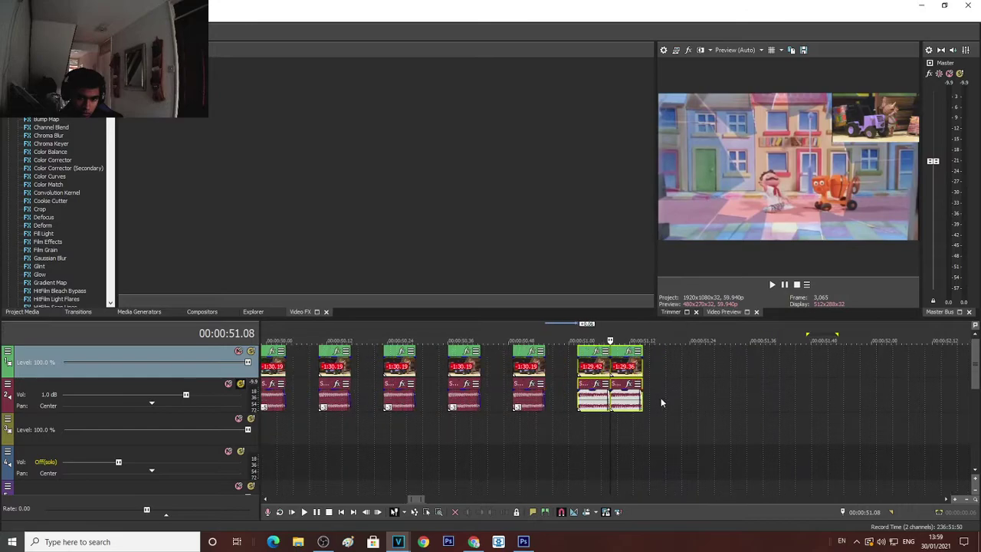
{"action": "left_click_drag", "start_coordinate": [467, 416], "coordinate": [512, 398]}
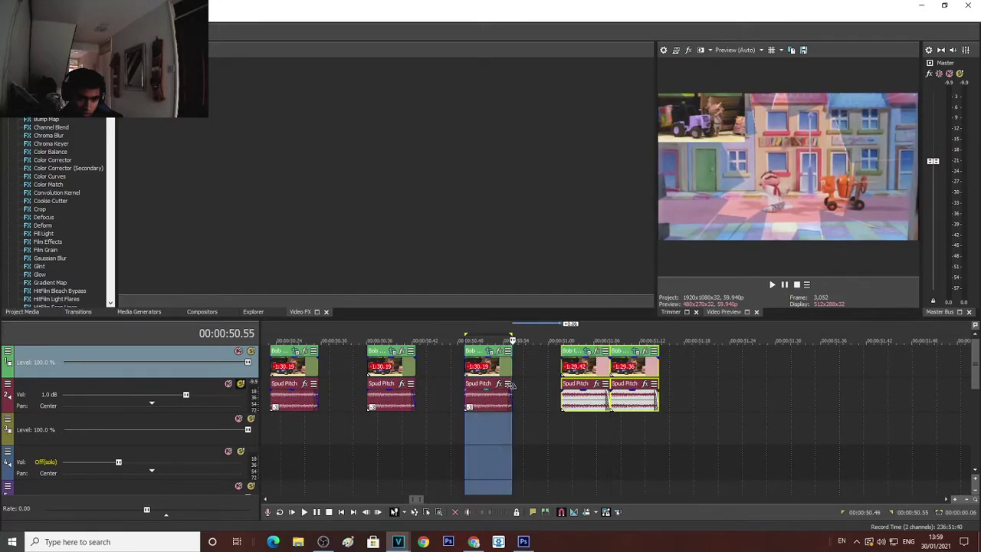
{"action": "left_click_drag", "start_coordinate": [495, 335], "coordinate": [542, 337]}
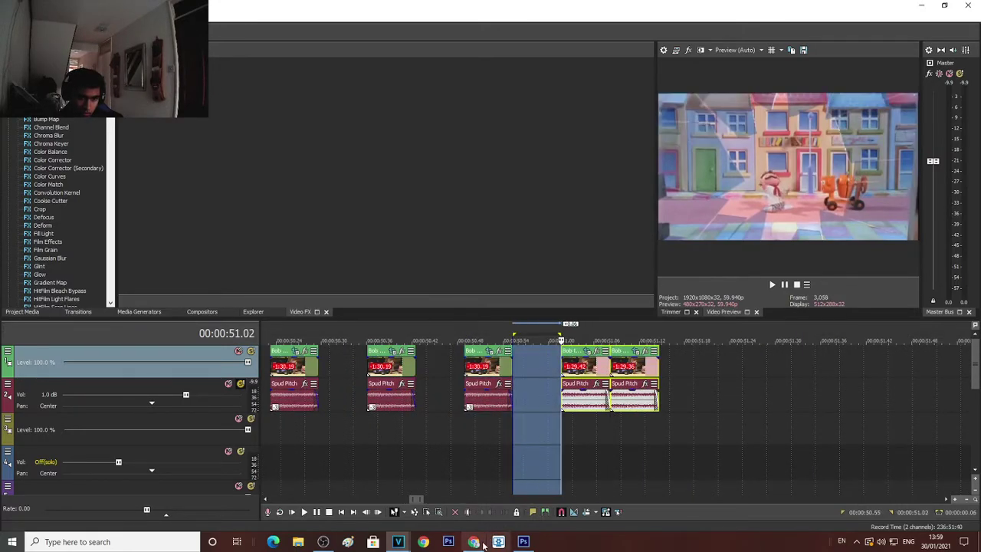
{"action": "mouse_move", "coordinate": [476, 544]}
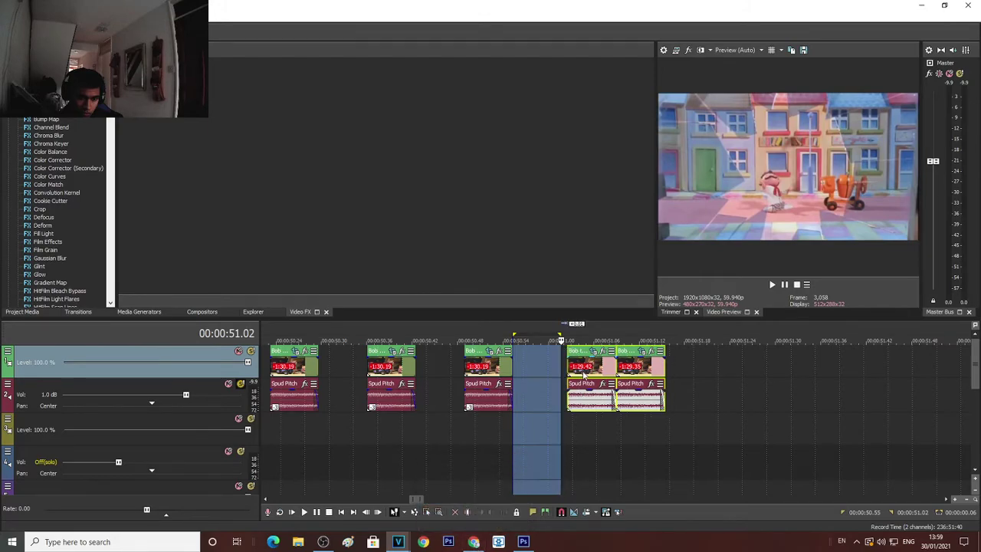
Set the second Spud Pitch clip after 00:00:51.02 to -1 and duplicate both clip pairs directly after themselves
{"action": "left_click", "coordinate": [579, 407]}
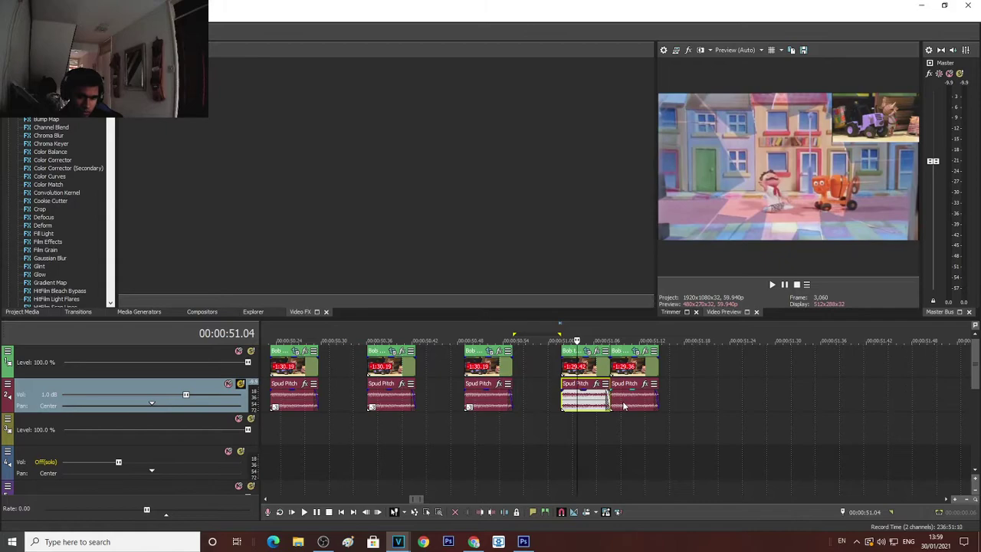
{"action": "left_click", "coordinate": [624, 406]}
{"action": "left_click", "coordinate": [562, 368]}
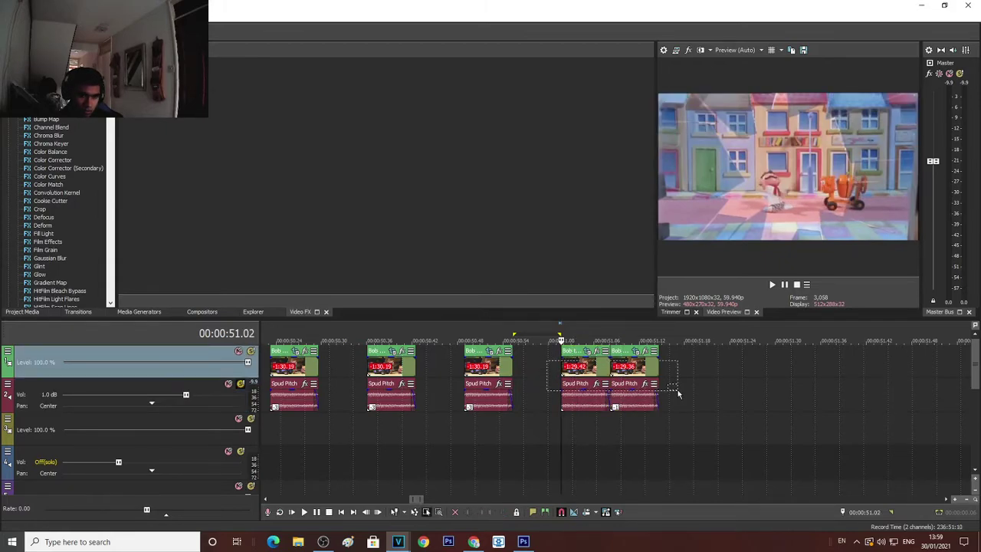
{"action": "left_click_drag", "start_coordinate": [547, 360], "coordinate": [678, 391]}
{"action": "key", "text": "ctrl+v"}
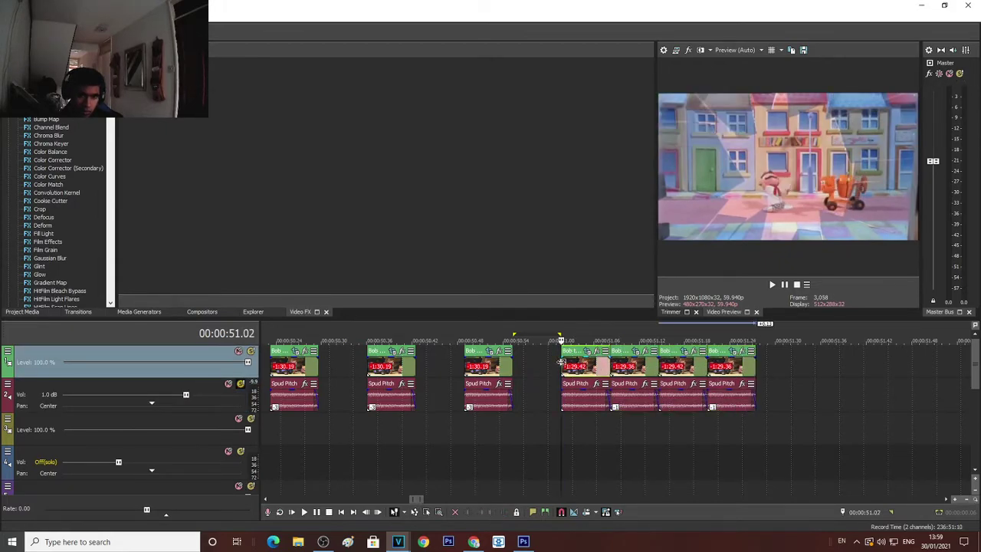
Play back the extended clip pattern from 00:00:49.45
{"action": "scroll", "coordinate": [561, 362], "scroll_direction": "down", "scroll_amount": 2}
{"action": "scroll", "coordinate": [562, 362], "scroll_direction": "down", "scroll_amount": 2}
{"action": "left_click", "coordinate": [415, 369]}
{"action": "key", "text": "space"}
{"action": "key", "text": "space"}
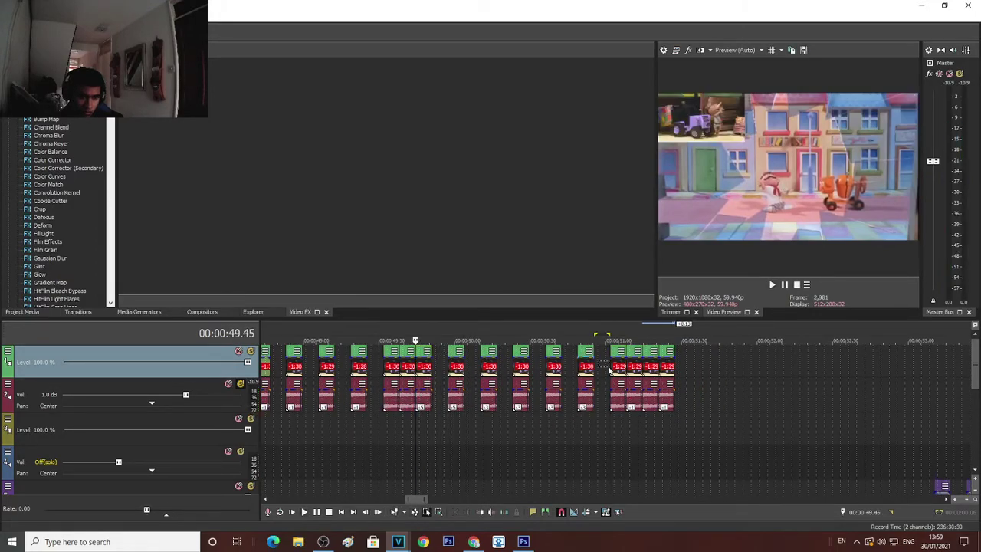
Paste copies of the two spaced clip pairs from 00:00:50.10 directly after the last pair and adjust the first copied Spud Pitch clip's pitch
{"action": "left_click", "coordinate": [663, 364]}
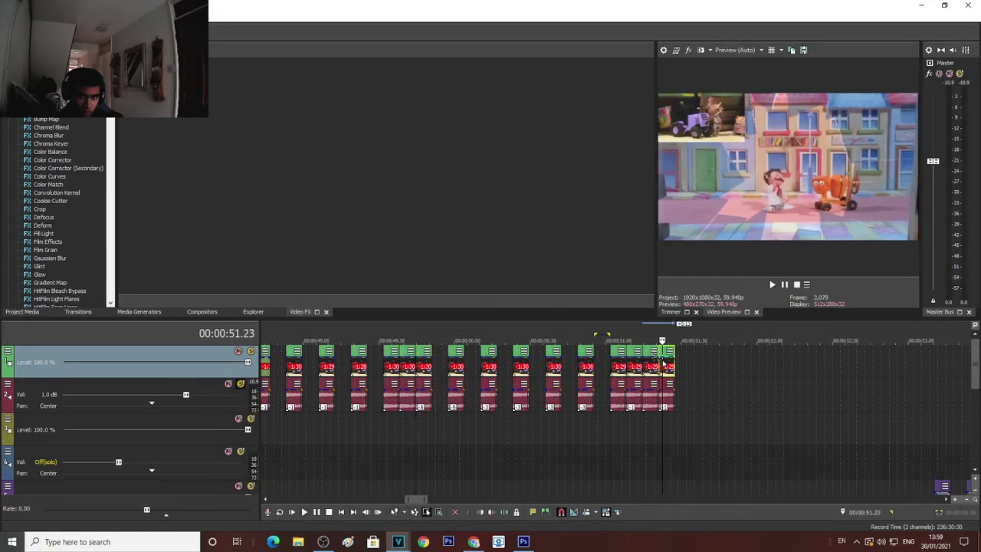
{"action": "left_click", "coordinate": [458, 369]}
{"action": "left_click", "coordinate": [486, 369]}
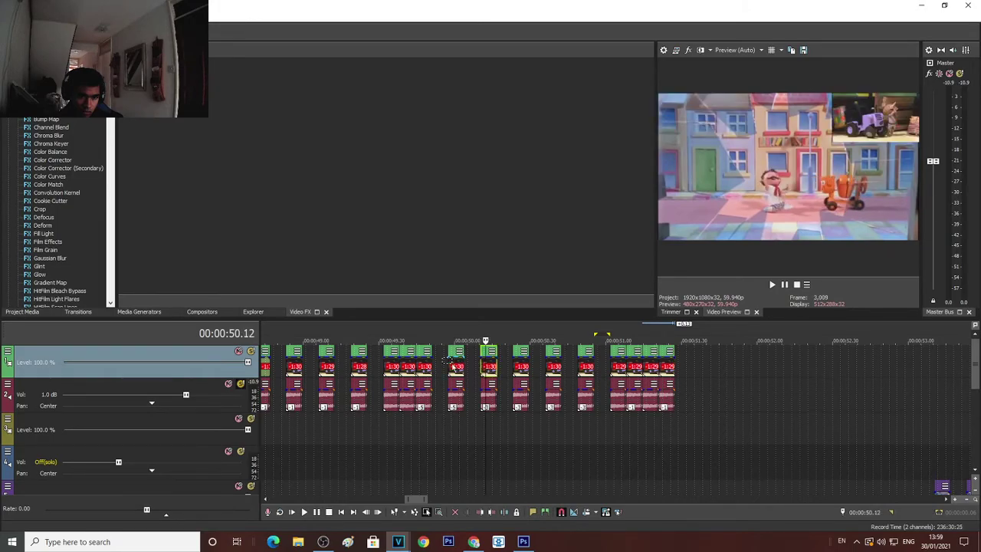
{"action": "left_click", "coordinate": [474, 366]}
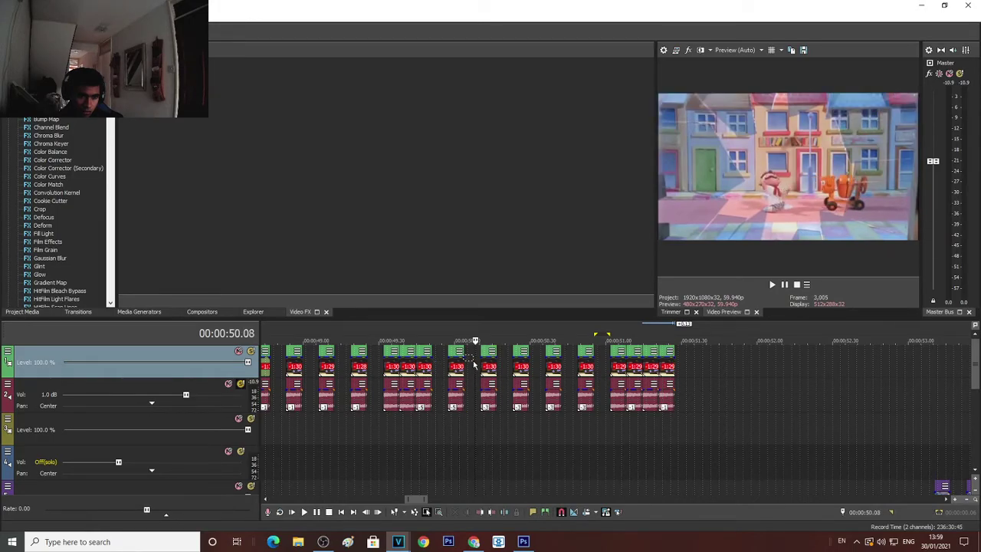
{"action": "left_click", "coordinate": [427, 367]}
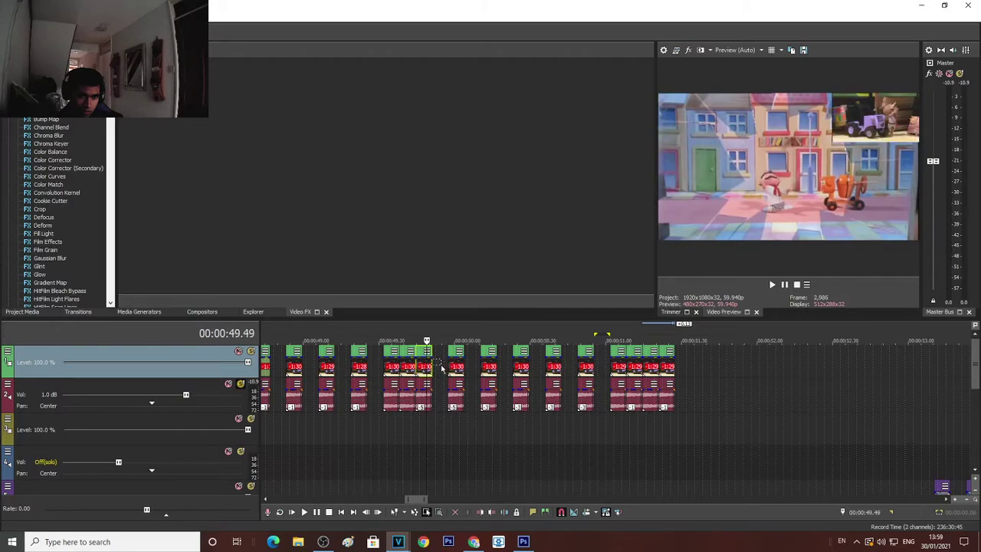
{"action": "left_click_drag", "start_coordinate": [512, 383], "coordinate": [515, 366]}
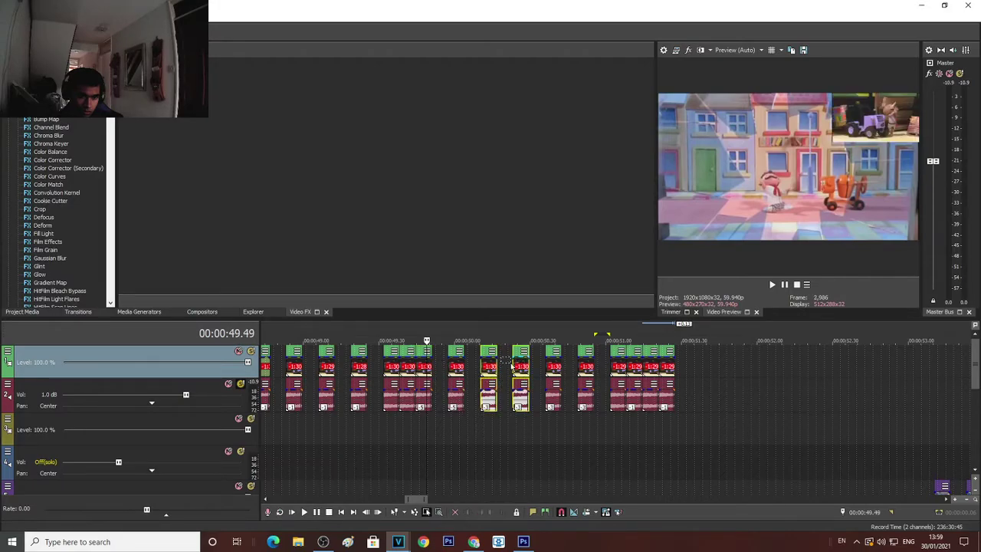
{"action": "left_click", "coordinate": [489, 366]}
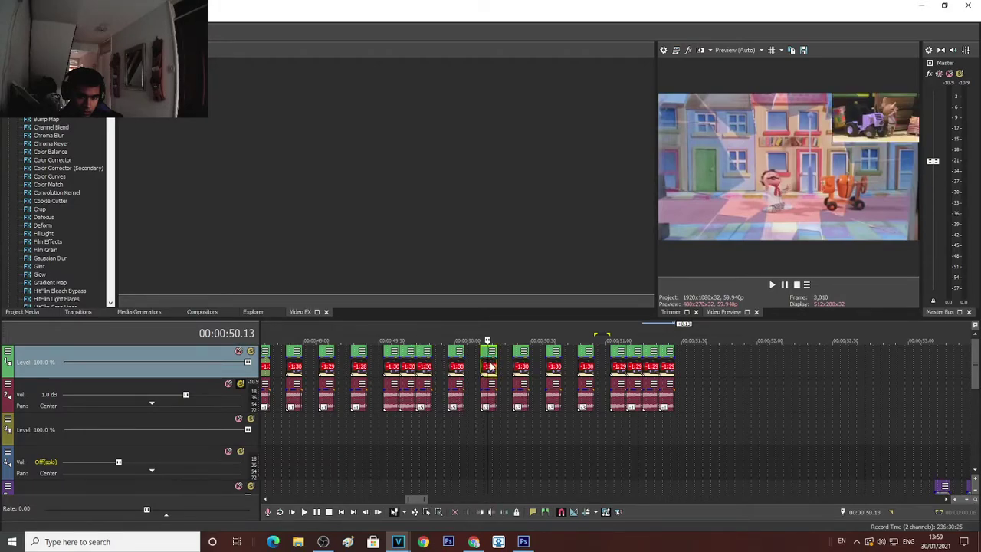
{"action": "left_click", "coordinate": [669, 369]}
{"action": "left_click", "coordinate": [675, 370]}
{"action": "key", "text": "ctrl+v"}
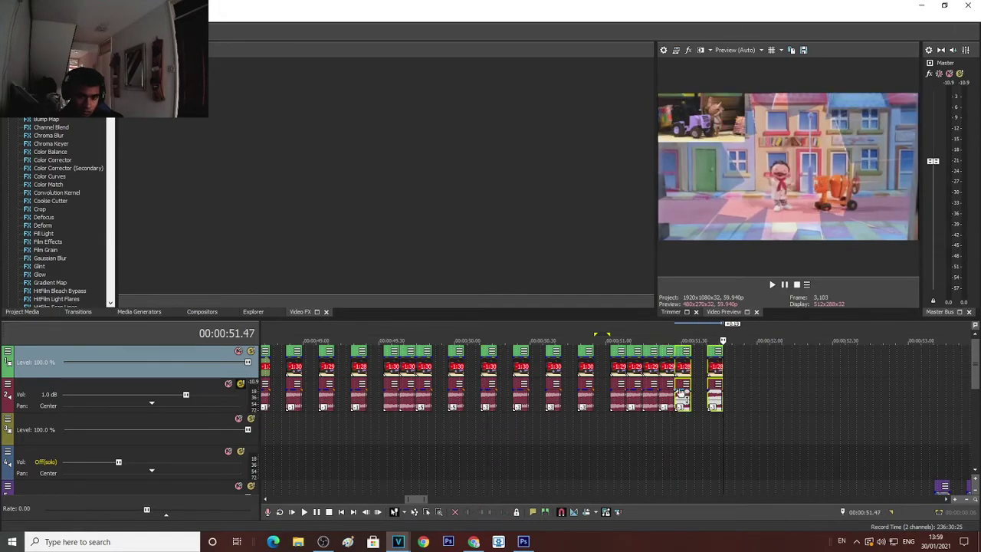
{"action": "left_click", "coordinate": [680, 397]}
{"action": "scroll", "coordinate": [682, 397], "scroll_direction": "up", "scroll_amount": 2}
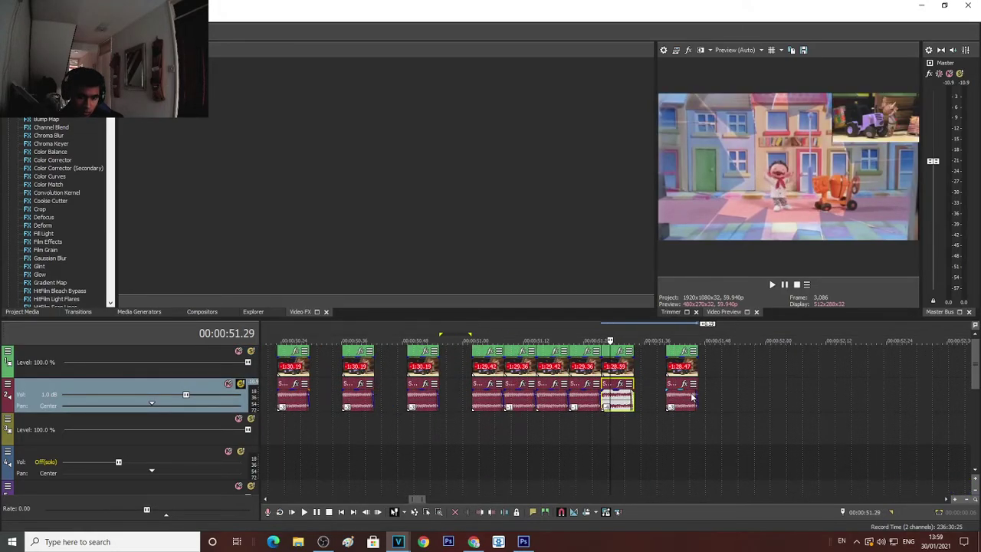
Play back the pattern from 00:00:48.27 and turn off the Spud Pitch track's solo to hear it with the other audio
{"action": "scroll", "coordinate": [644, 385], "scroll_direction": "down", "scroll_amount": 4}
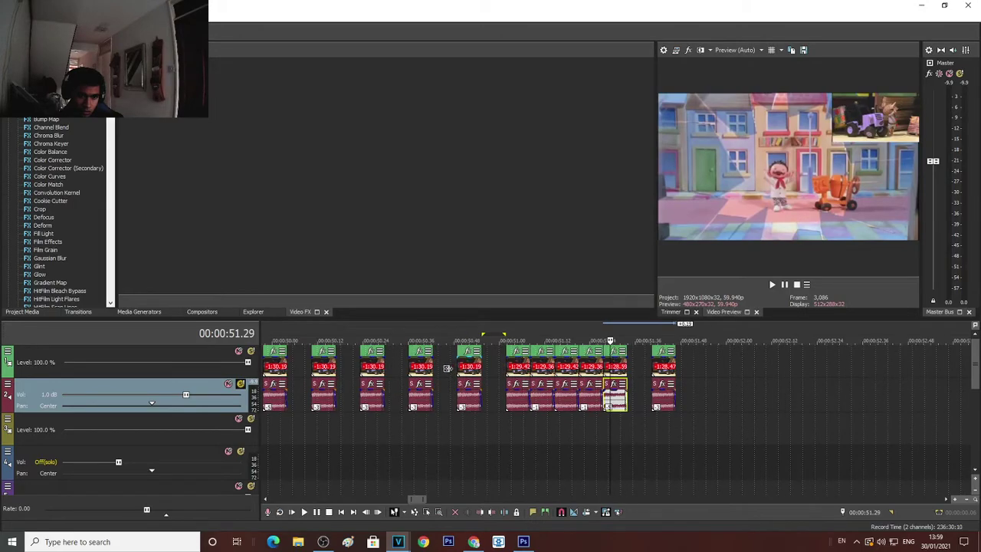
{"action": "left_click", "coordinate": [386, 368]}
{"action": "key", "text": "space"}
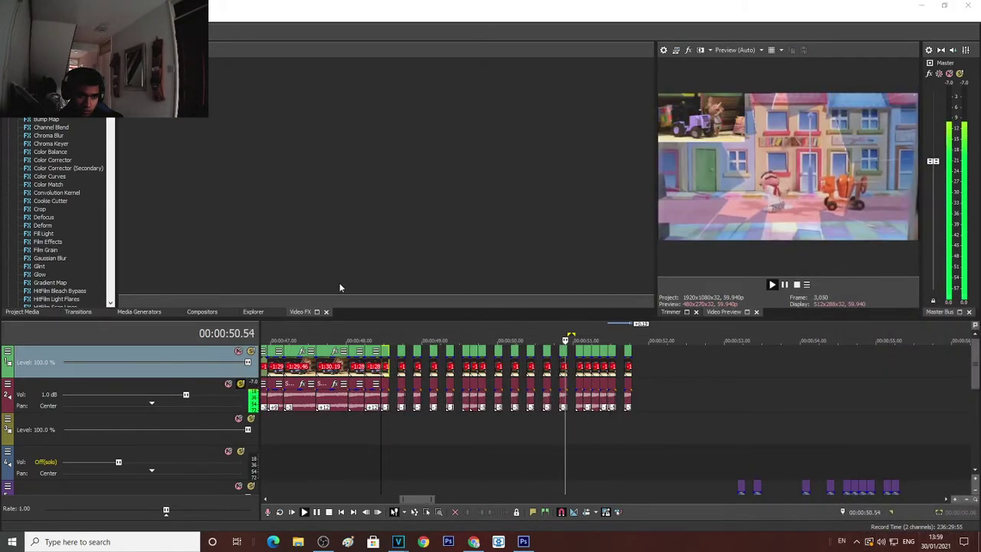
{"action": "key", "text": "space"}
{"action": "key", "text": "space"}
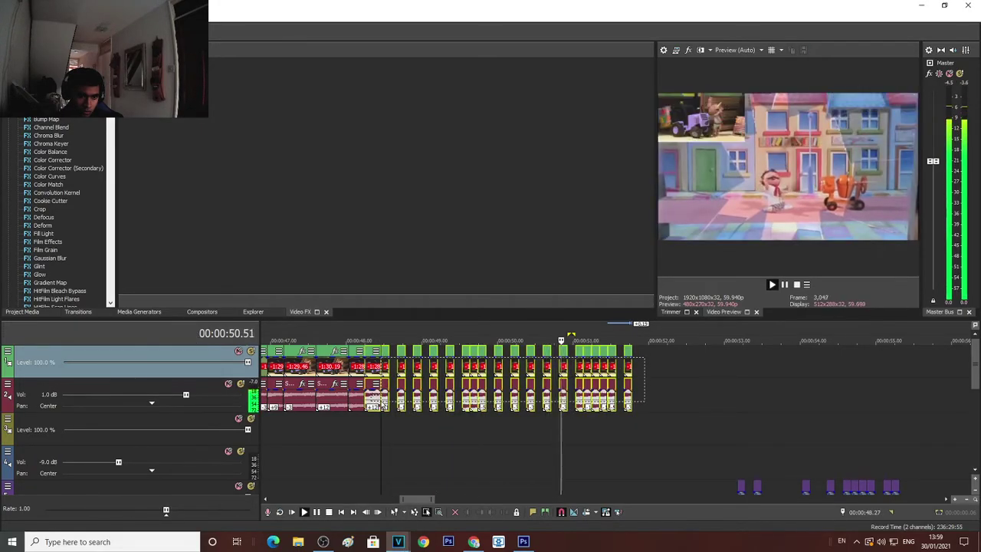
Paste a copy of all the short clip pairs from 00:00:48.27 onward, one clip gap after the last pair
{"action": "key", "text": "space"}
{"action": "key", "text": "ctrl+v"}
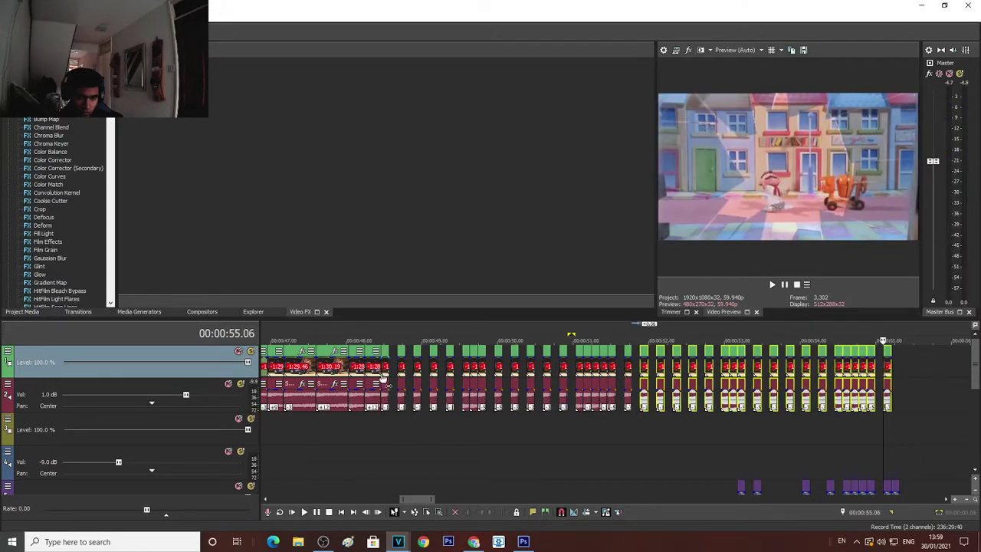
Play back the doubled pattern from 00:00:48.27 and save the project
{"action": "key", "text": "space"}
{"action": "scroll", "coordinate": [380, 369], "scroll_direction": "down", "scroll_amount": 4}
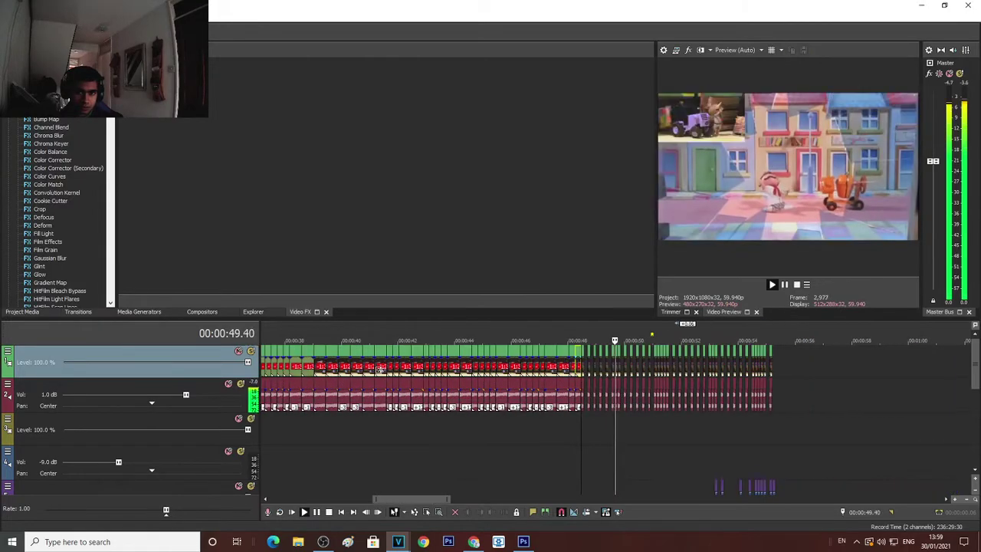
{"action": "key", "text": "ctrl+s"}
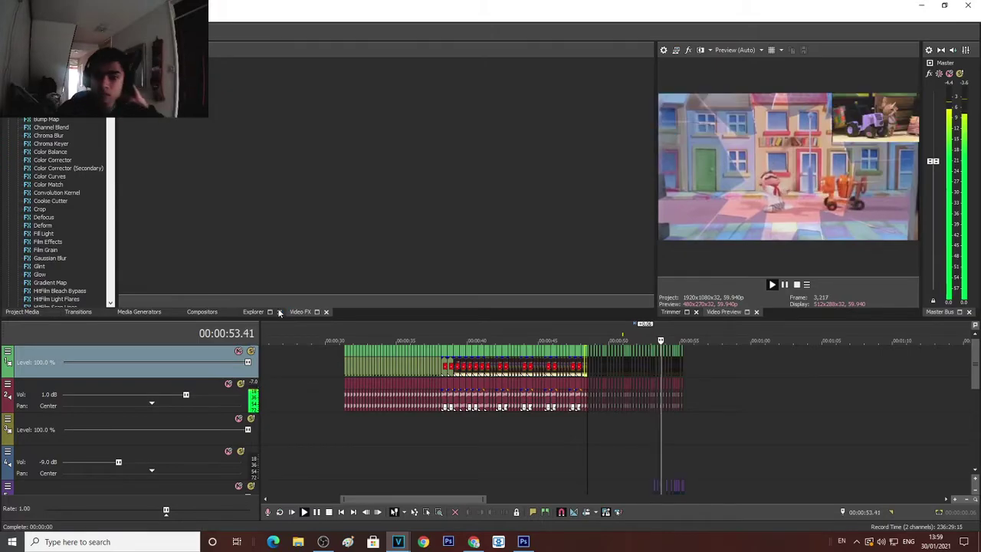